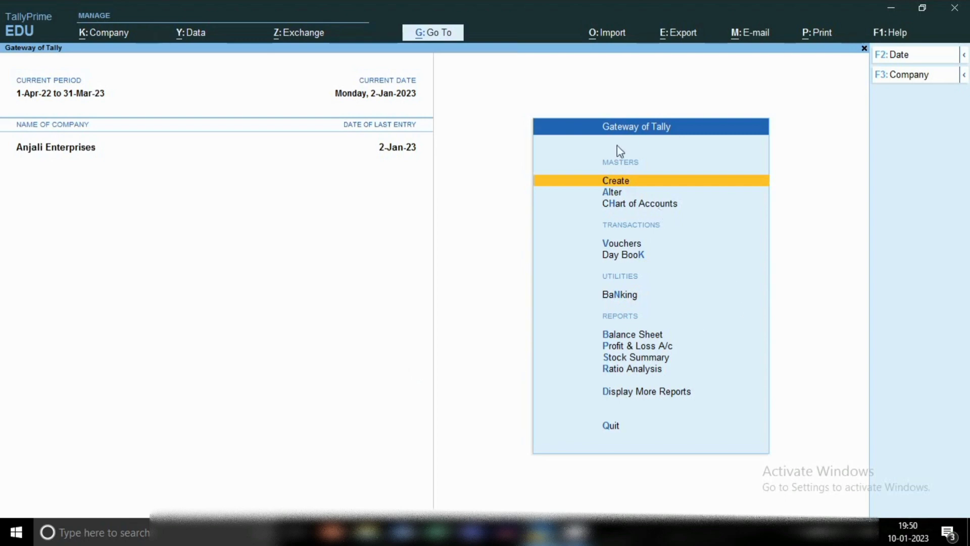
- Start a new ledger named Product Development Charges, leaving the alias blank
{"action": "left_click", "coordinate": [611, 182]}
{"action": "key", "text": "Down"}
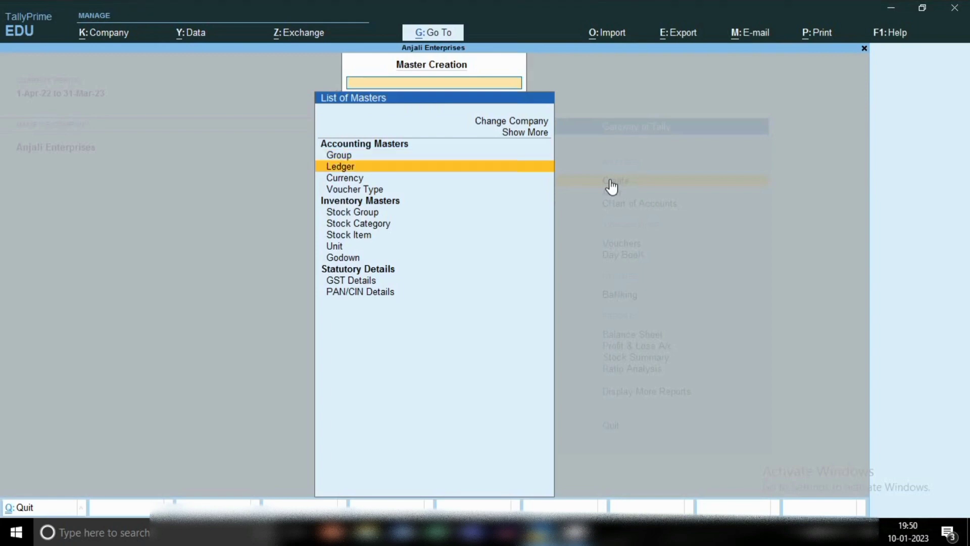
{"action": "key", "text": "Return"}
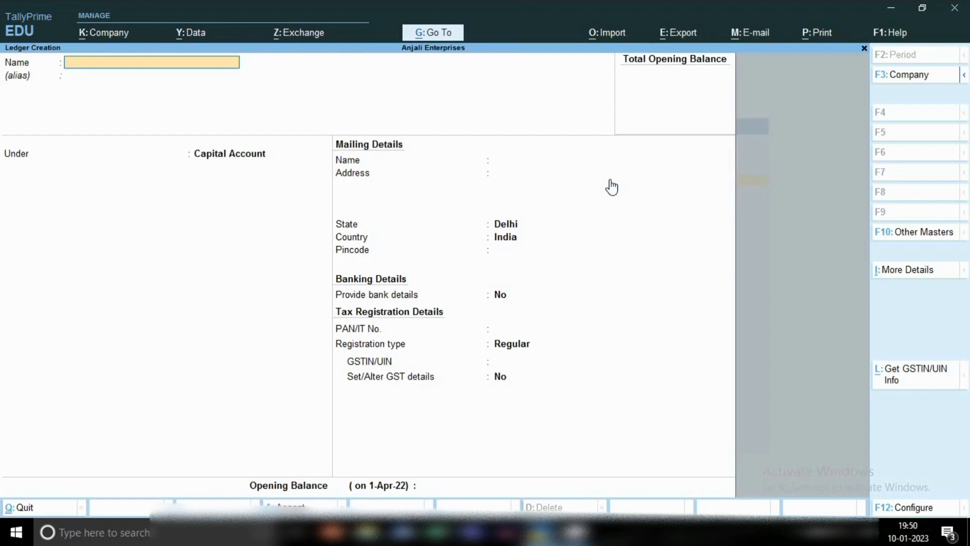
{"action": "type", "text": "Product"}
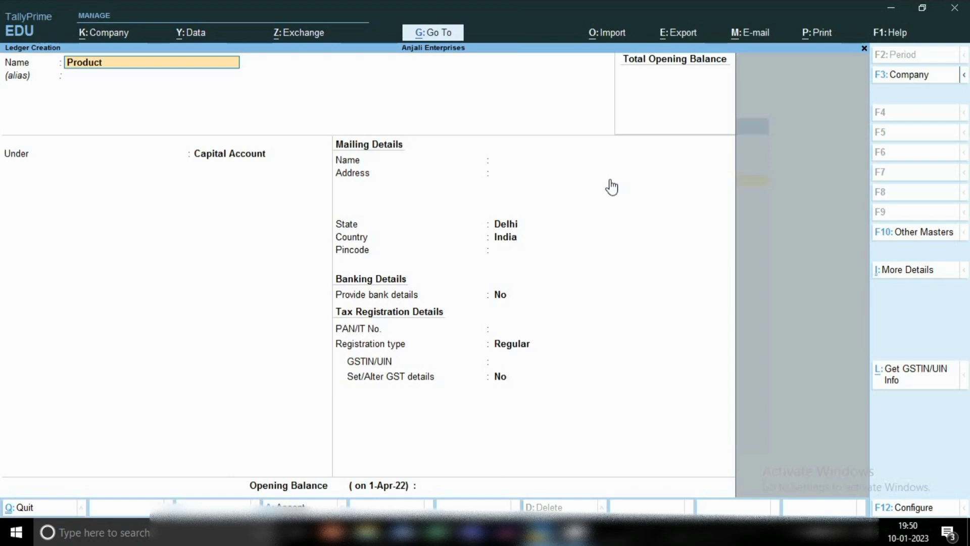
{"action": "type", "text": " Development Char"}
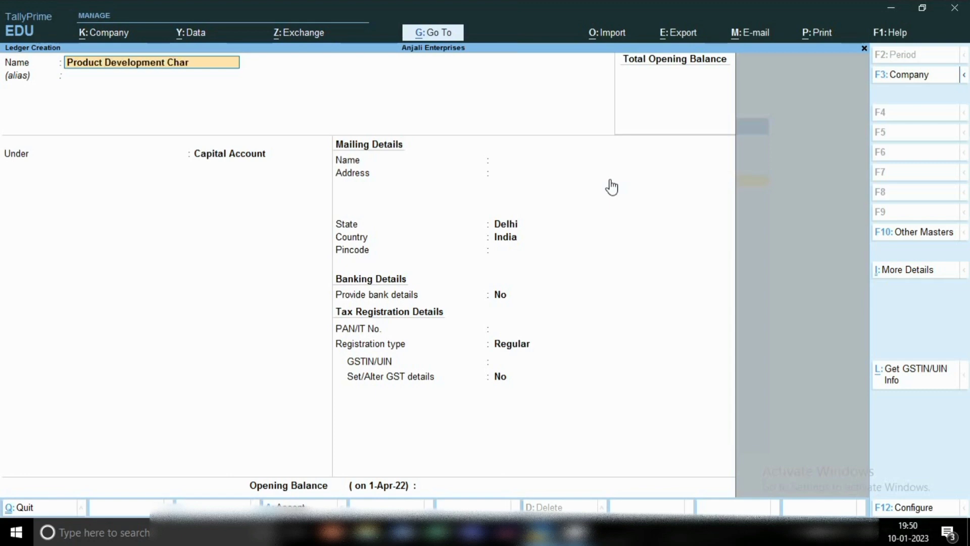
{"action": "type", "text": "ges"}
{"action": "key", "text": "Return"}
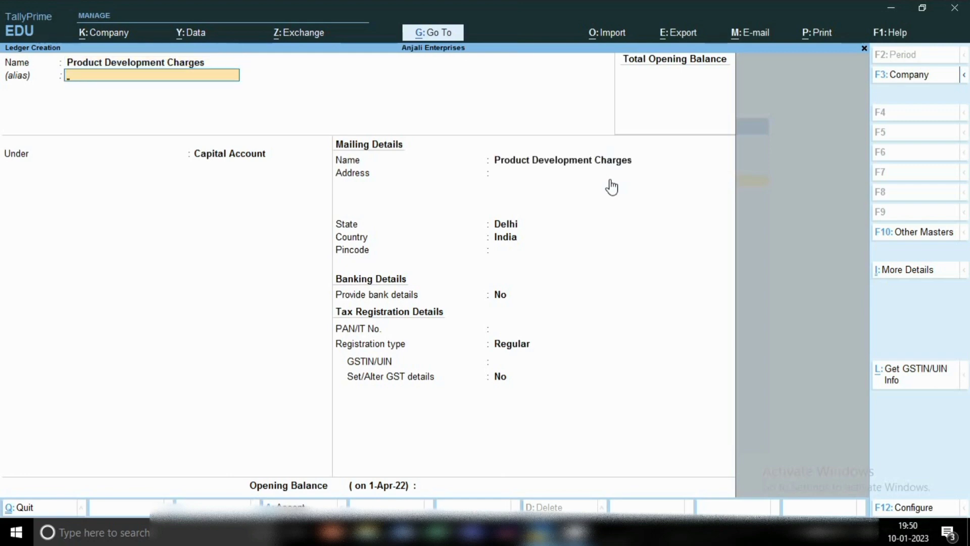
{"action": "key", "text": "Return"}
- Place the ledger under Indirect Expenses and set its type of ledger to Not Applicable
{"action": "key", "text": "BackSpace"}
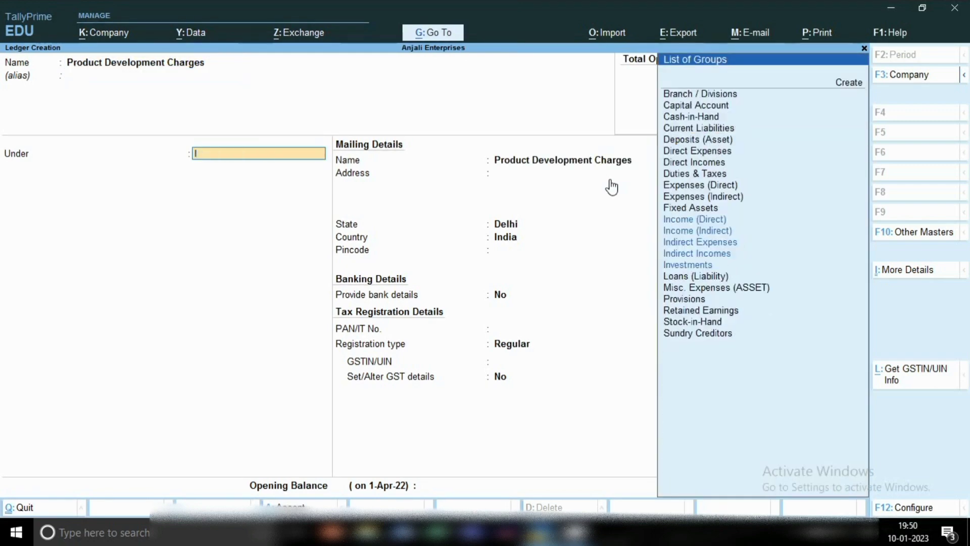
{"action": "type", "text": "In"}
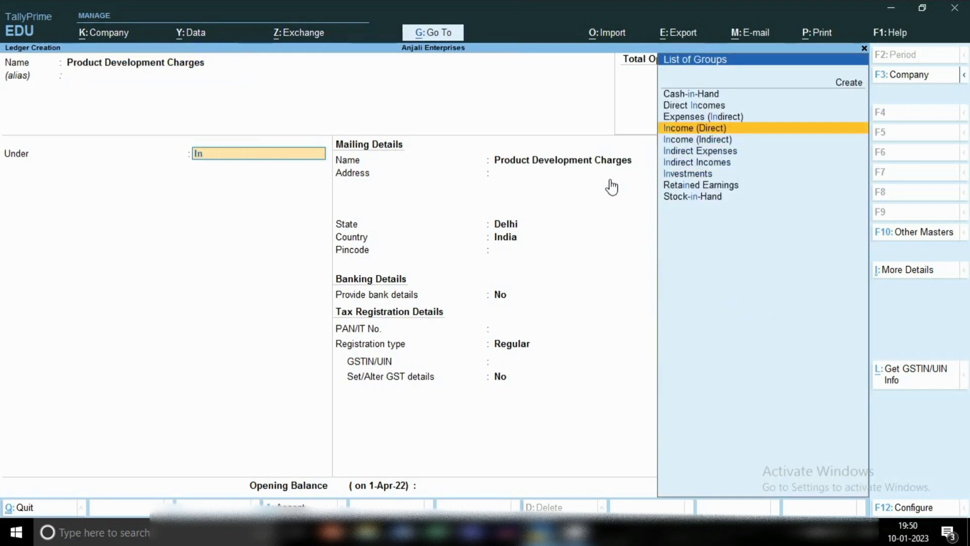
{"action": "key", "text": "Down"}
{"action": "key", "text": "Down"}
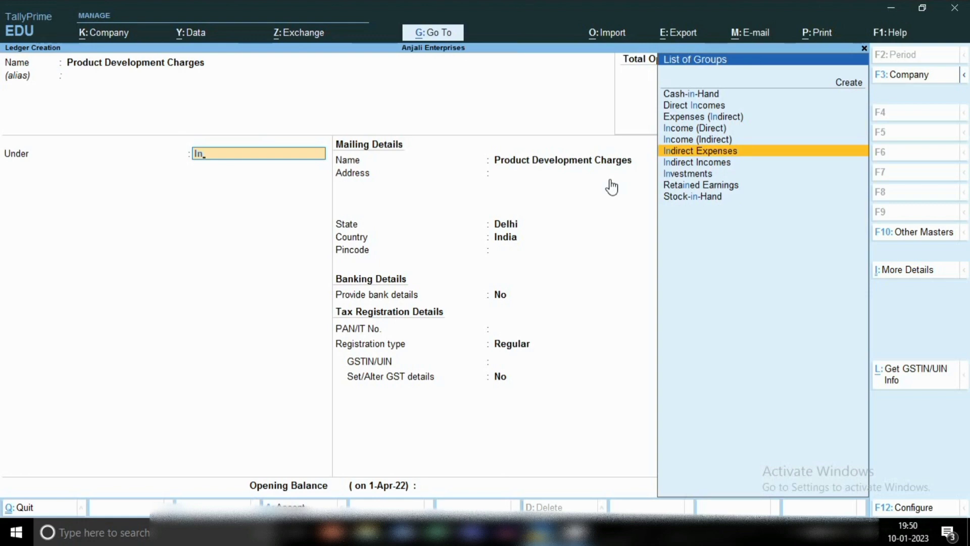
{"action": "key", "text": "Return"}
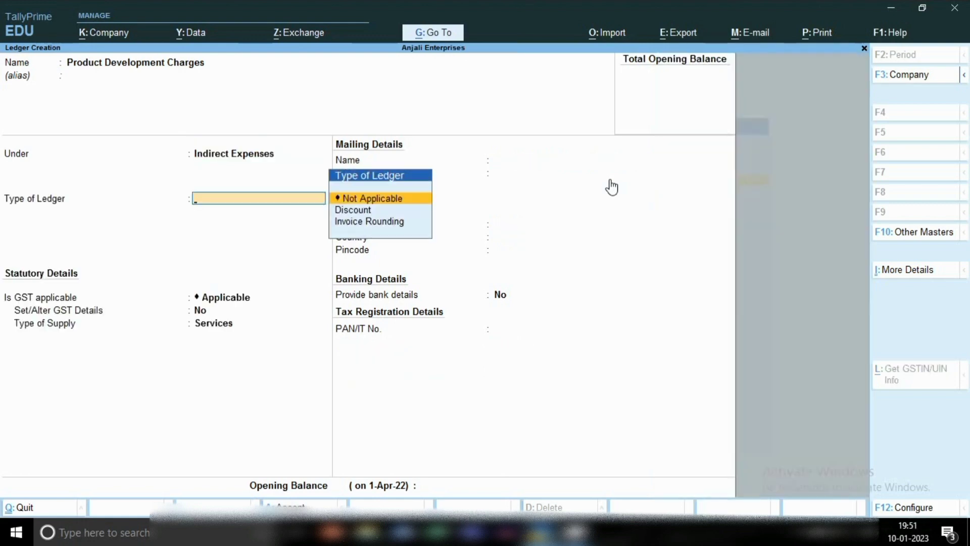
{"action": "key", "text": "Return"}
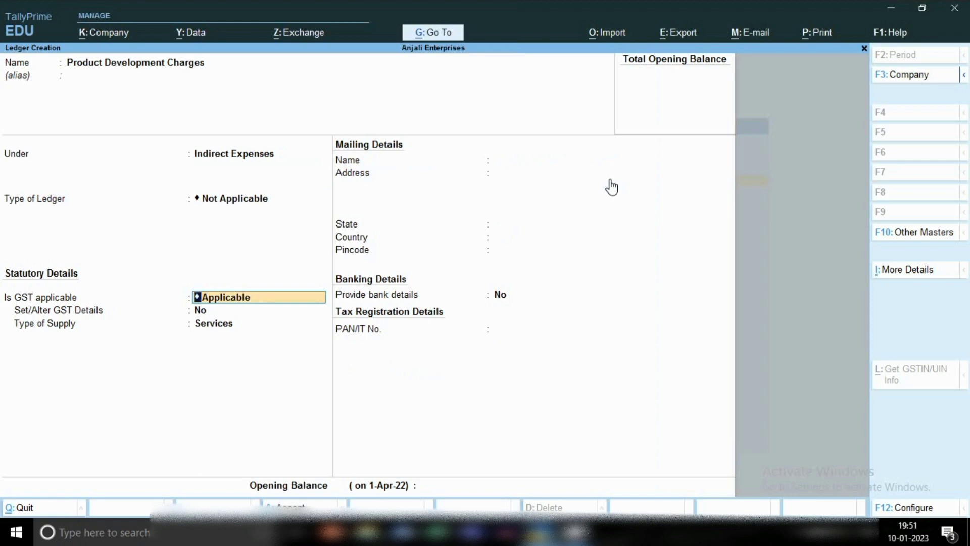
- Set GST and assessable value inclusion to Not Applicable, then save the ledger and return to the Gateway of Tally
{"action": "type", "text": "N"}
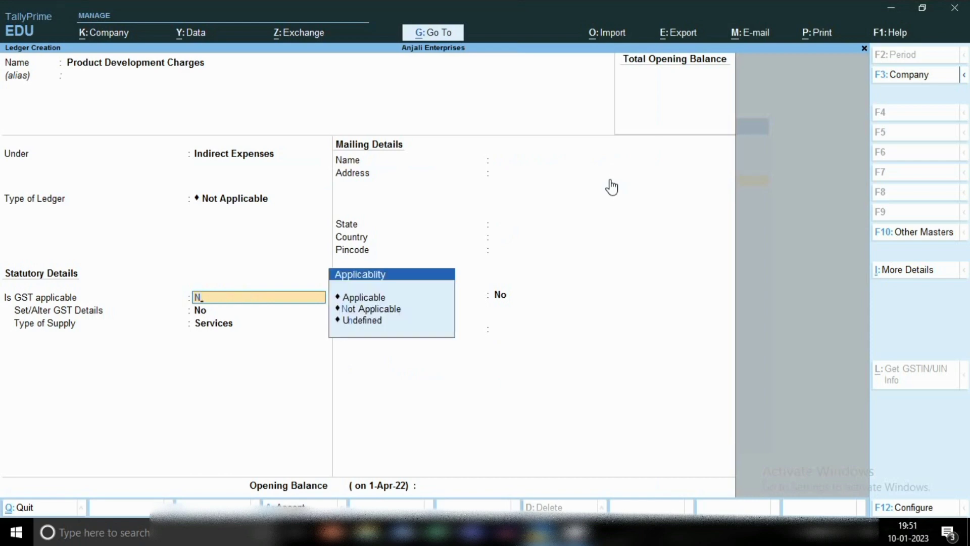
{"action": "key", "text": "Return"}
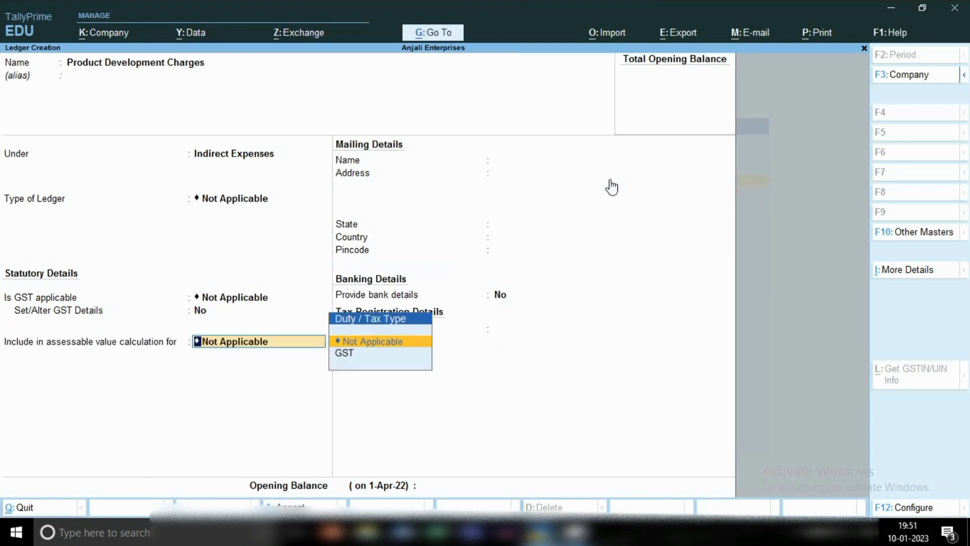
{"action": "key", "text": "Return"}
{"action": "key", "text": "Return"}
{"action": "key", "text": "Return"}
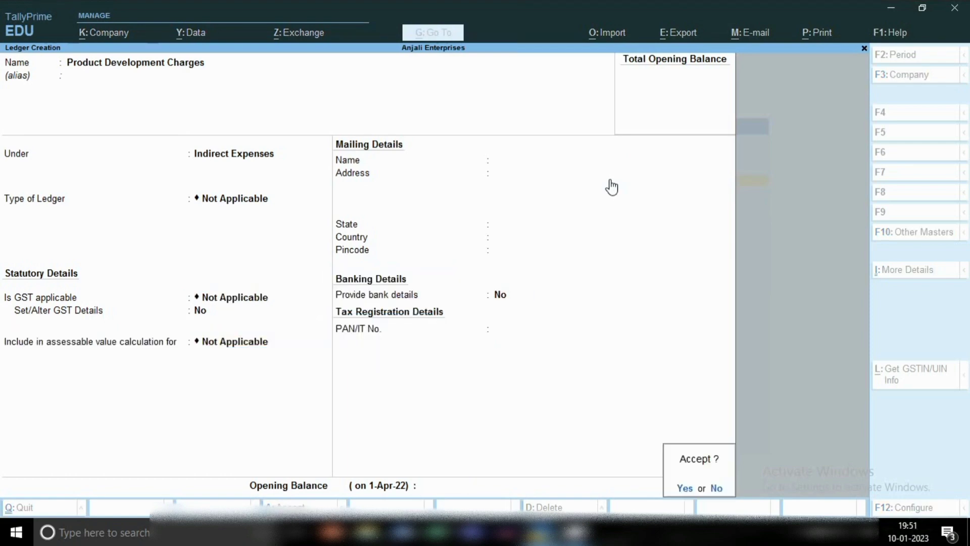
{"action": "key", "text": "y"}
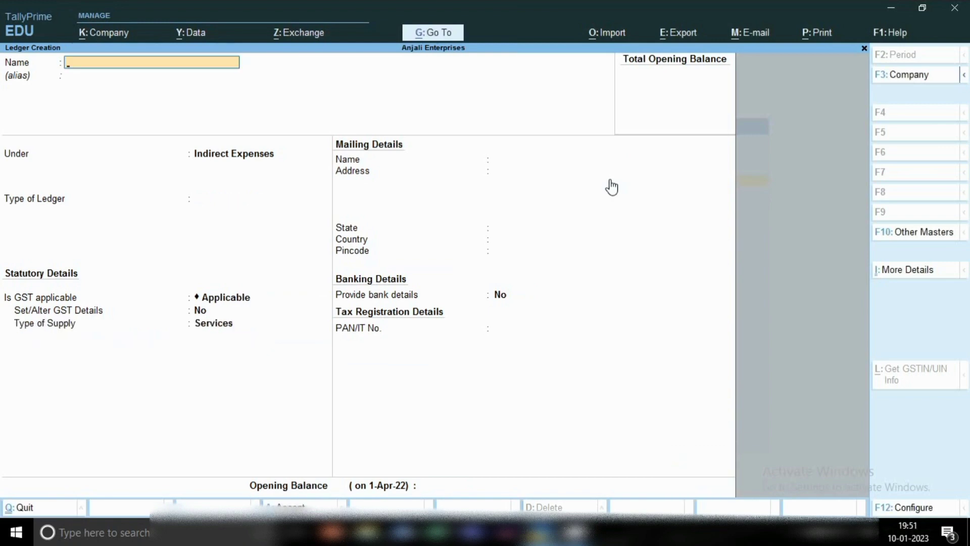
{"action": "key", "text": "Escape"}
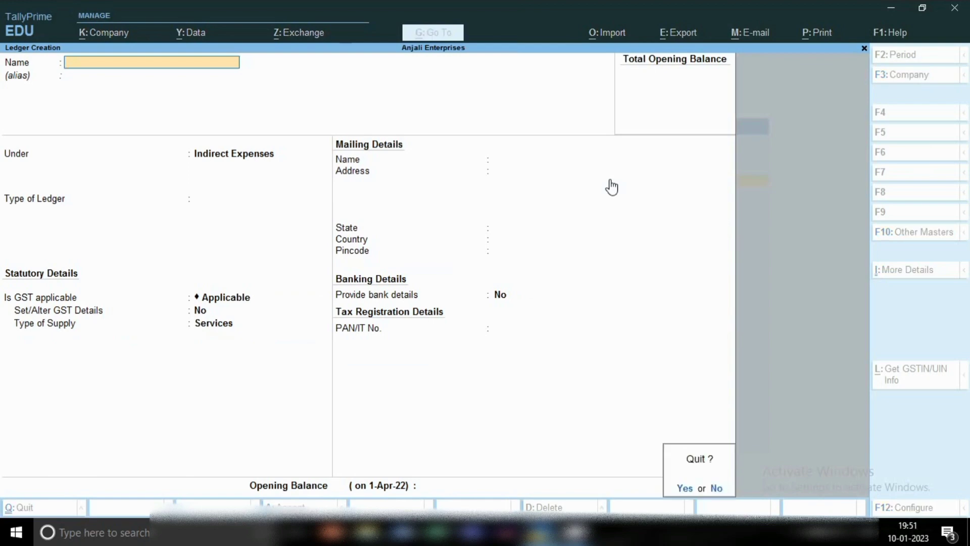
{"action": "key", "text": "y"}
{"action": "key", "text": "Escape"}
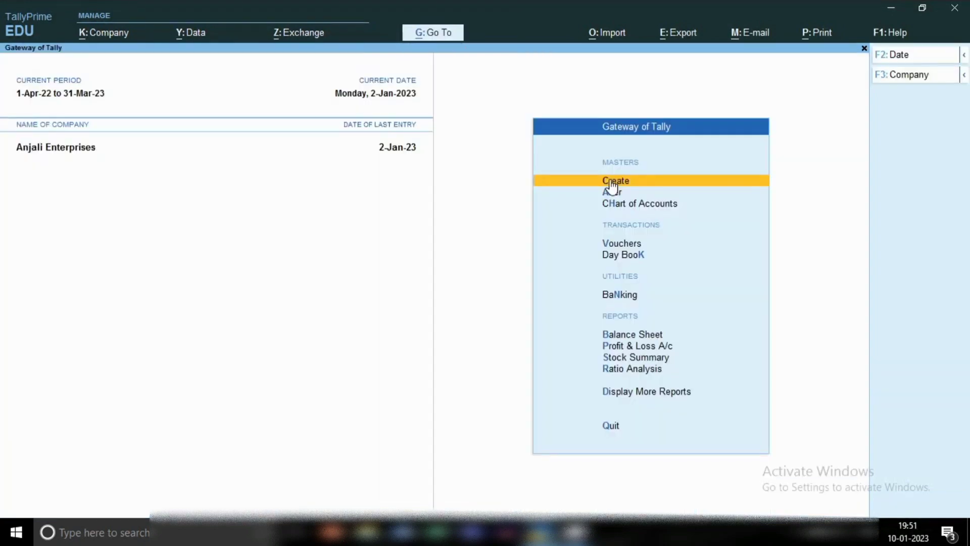
- Start a journal voucher and try to set its date to 3-1-2023
{"action": "key", "text": "v"}
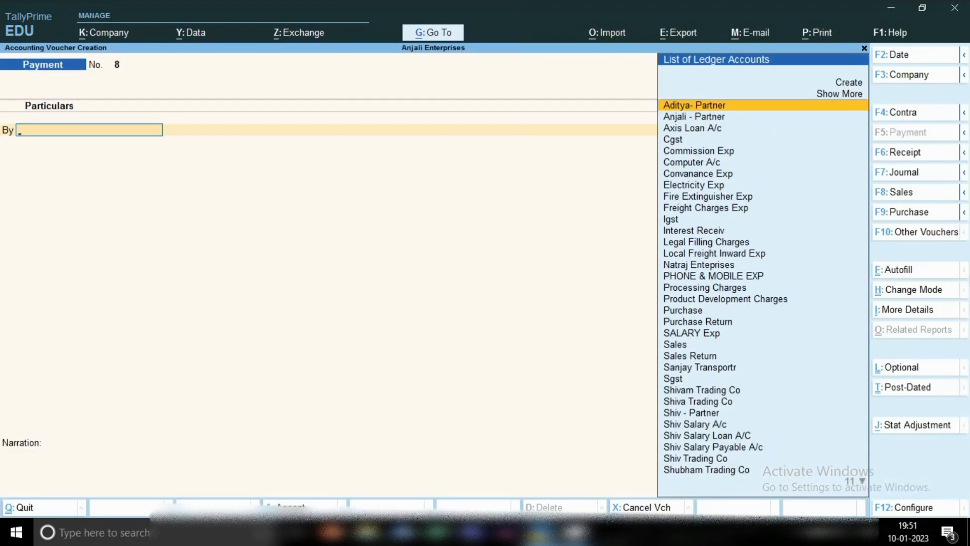
{"action": "left_click", "coordinate": [921, 176]}
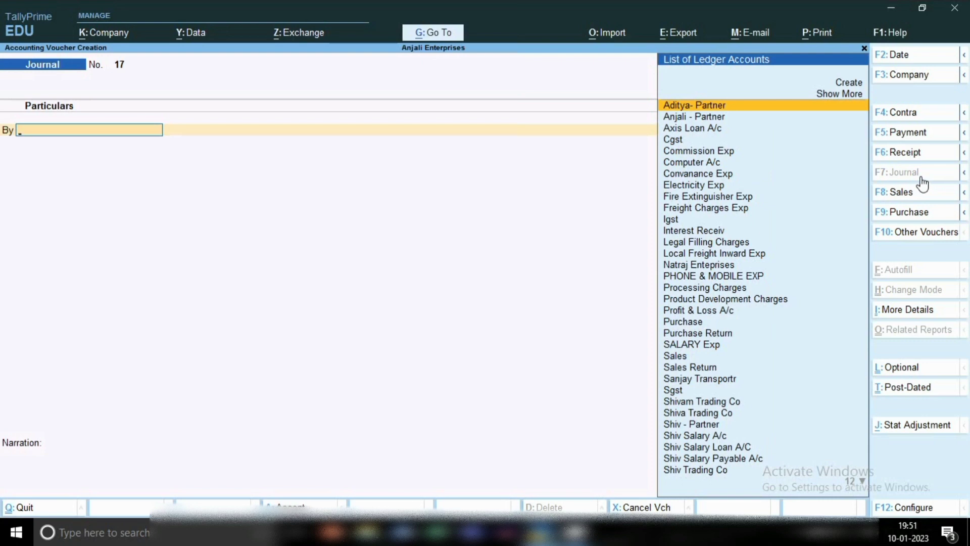
{"action": "key", "text": "F2"}
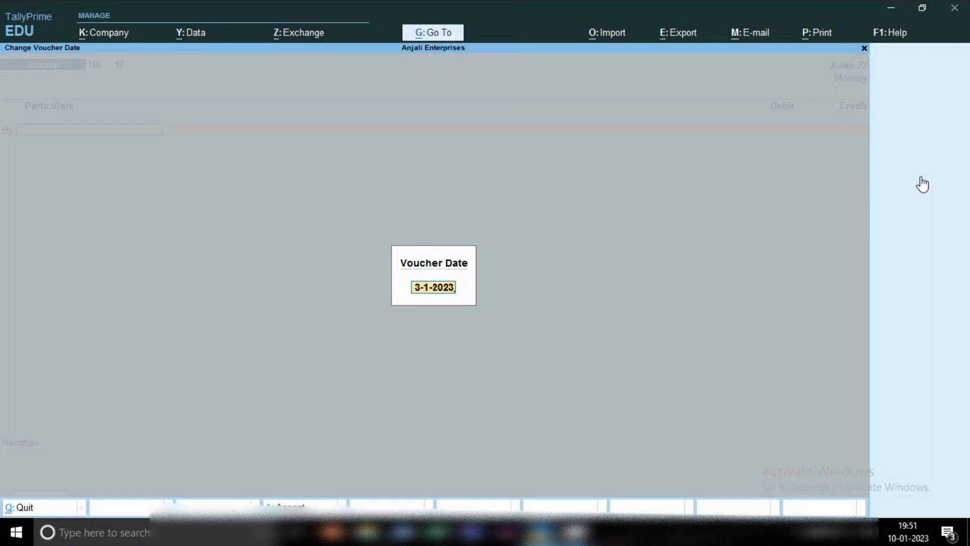
{"action": "type", "text": "3-1"}
{"action": "key", "text": "Return"}
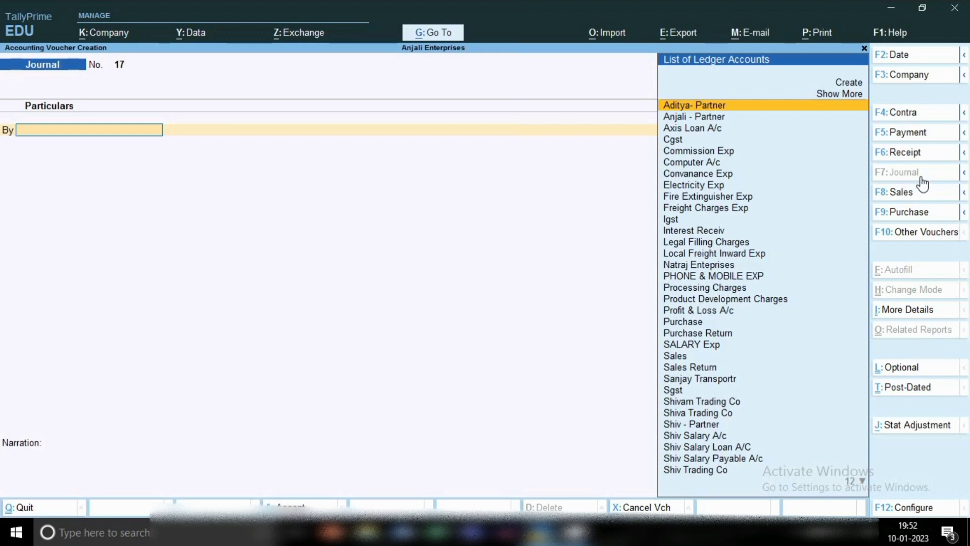
- Debit the Product Development Charges ledger with 3,500 in the journal voucher
{"action": "type", "text": "Pr"}
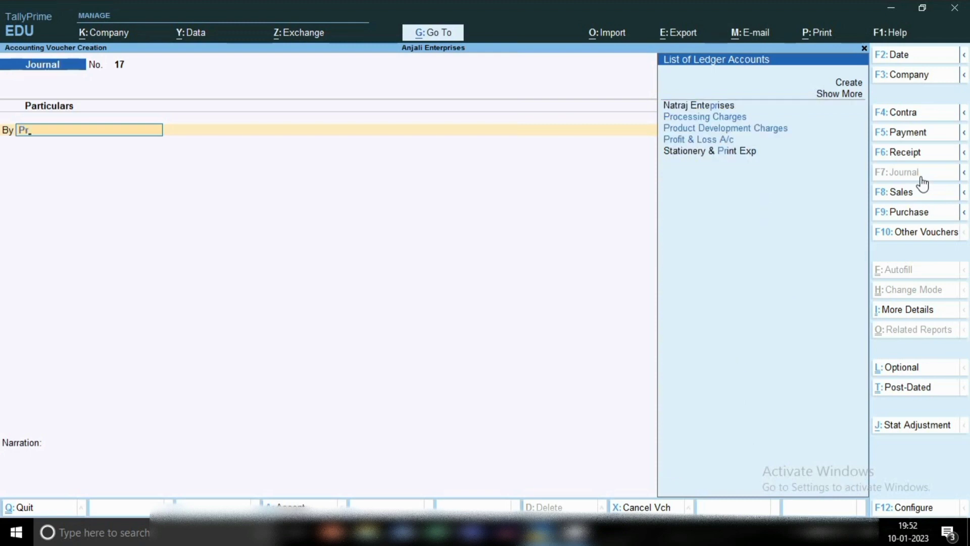
{"action": "key", "text": "Down"}
{"action": "key", "text": "Return"}
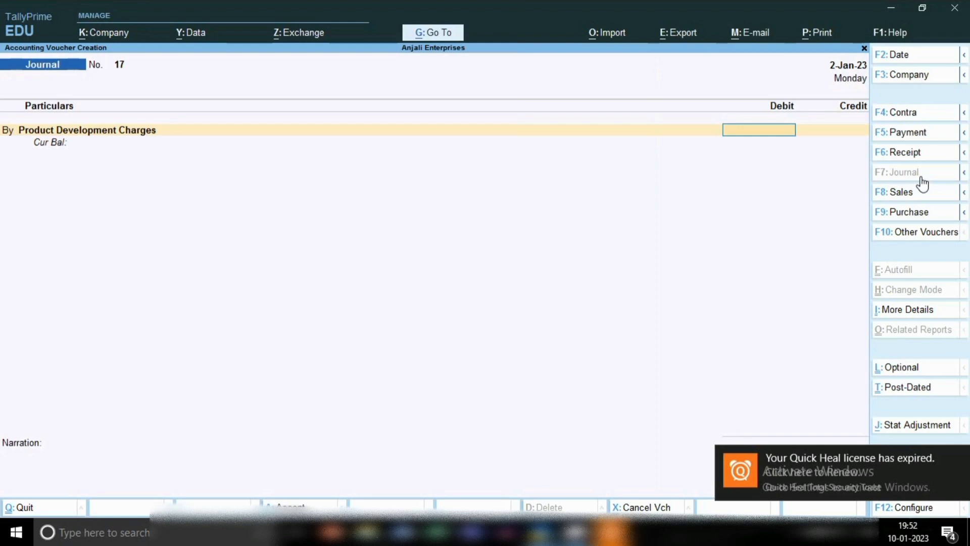
{"action": "type", "text": "3500"}
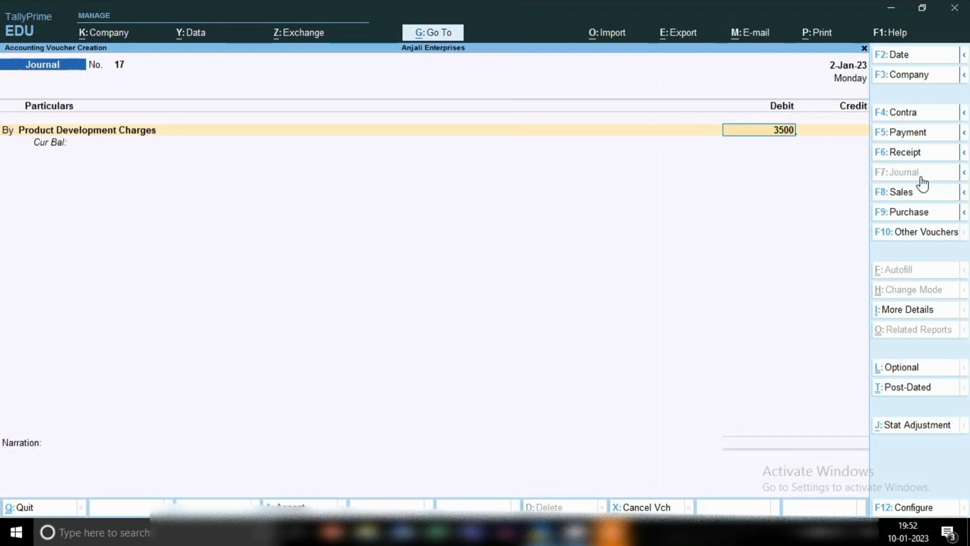
{"action": "key", "text": "Return"}
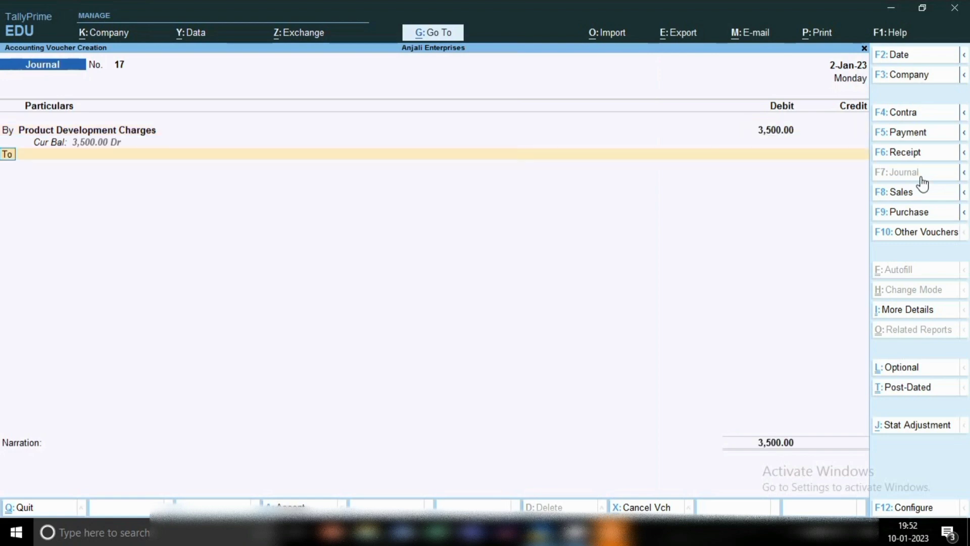
- Credit the Suman Education Hub ledger with 3,500 in the journal voucher
{"action": "key", "text": "Return"}
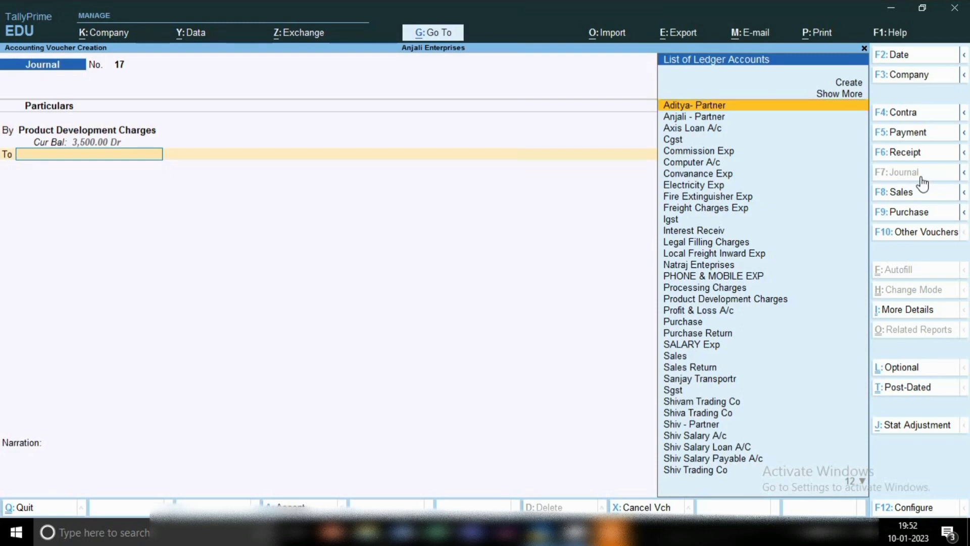
{"action": "type", "text": "Su"}
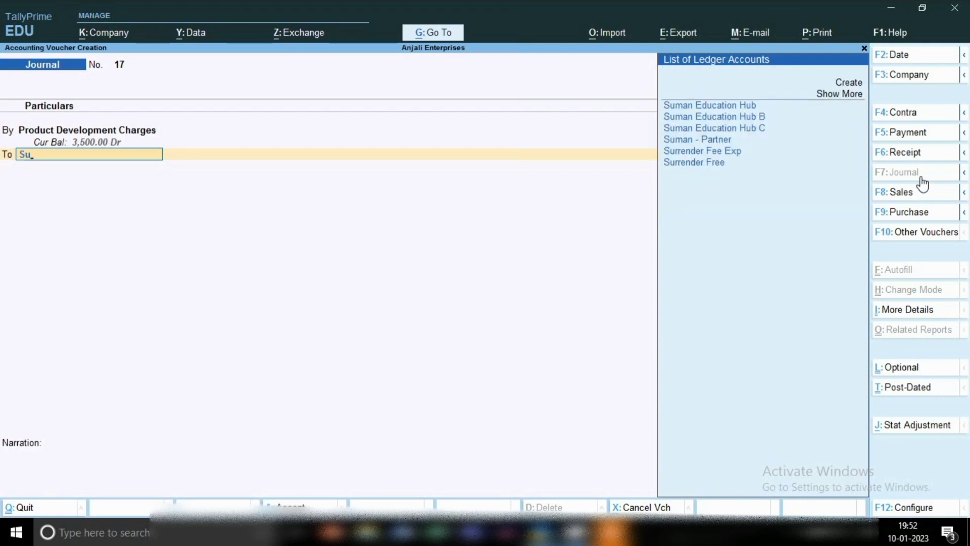
{"action": "key", "text": "Down"}
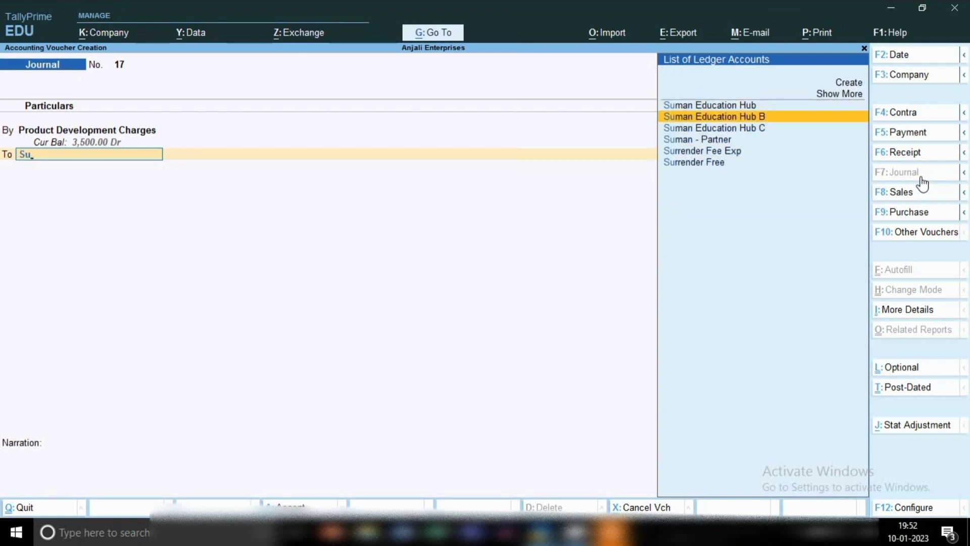
{"action": "key", "text": "Up"}
{"action": "key", "text": "Return"}
{"action": "key", "text": "Return"}
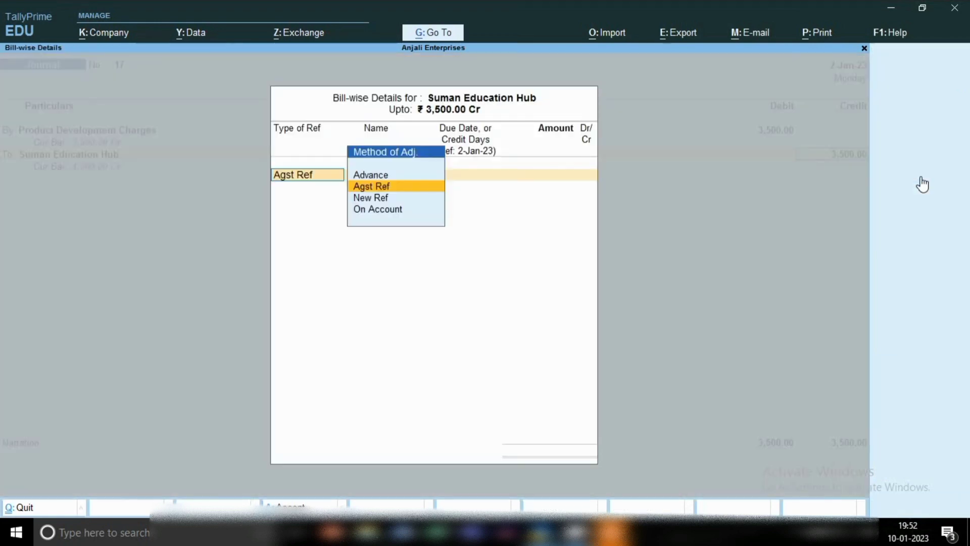
- Allocate the 3,500 credit to New Ref 17 and save the journal voucher without a narration
{"action": "key", "text": "Down"}
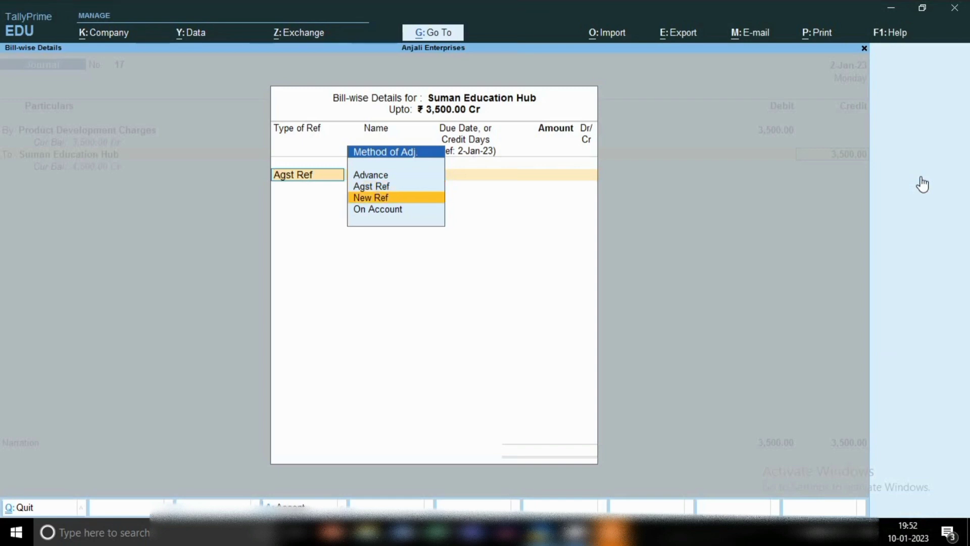
{"action": "key", "text": "Return"}
{"action": "key", "text": "Return"}
{"action": "key", "text": "Return"}
{"action": "key", "text": "Return"}
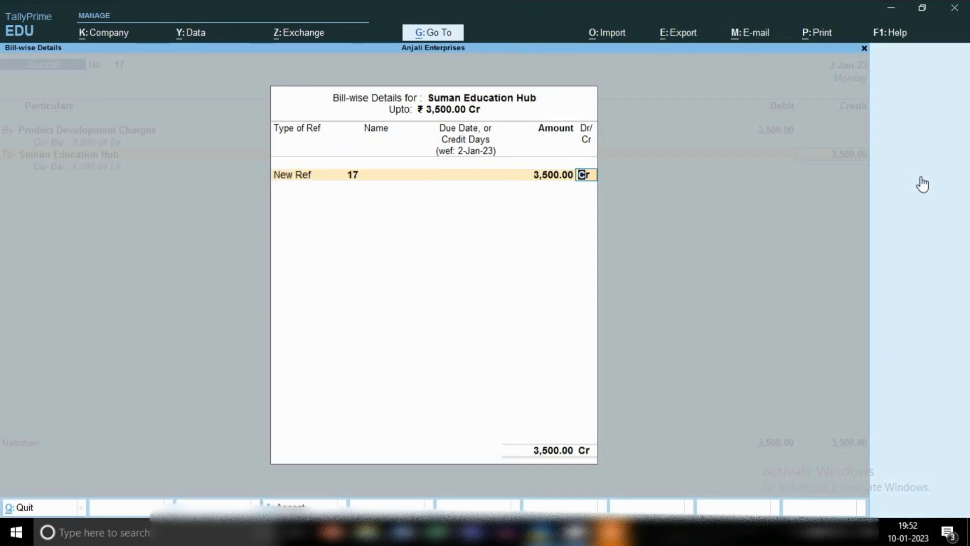
{"action": "key", "text": "Return"}
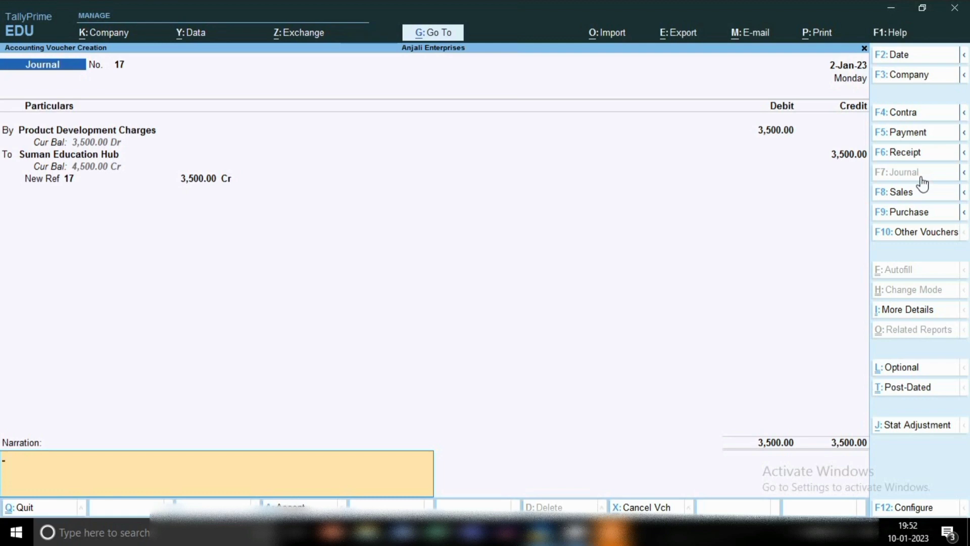
{"action": "key", "text": "Return"}
{"action": "key", "text": "Return"}
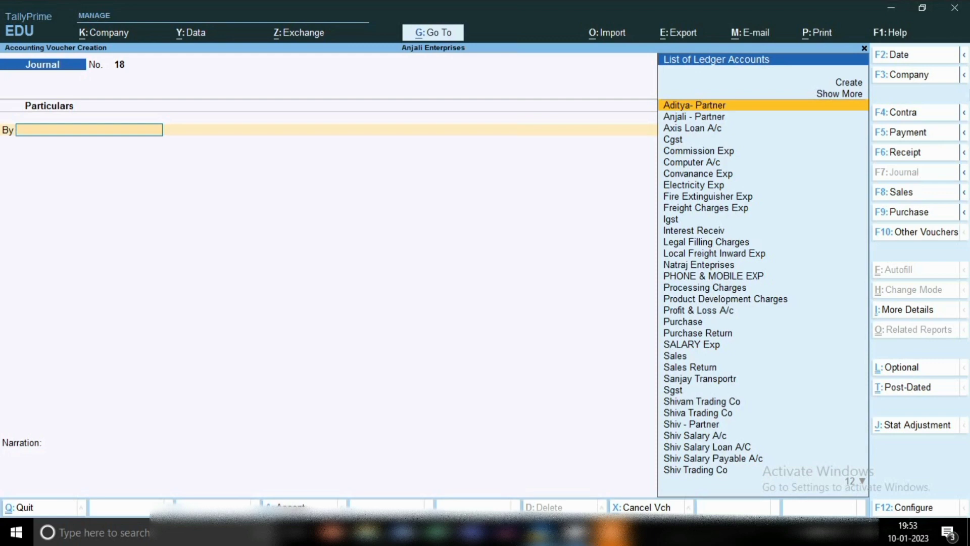
- Open the Balance Sheet report and drill down into Profit & Loss A/c
{"action": "left_click", "coordinate": [439, 36]}
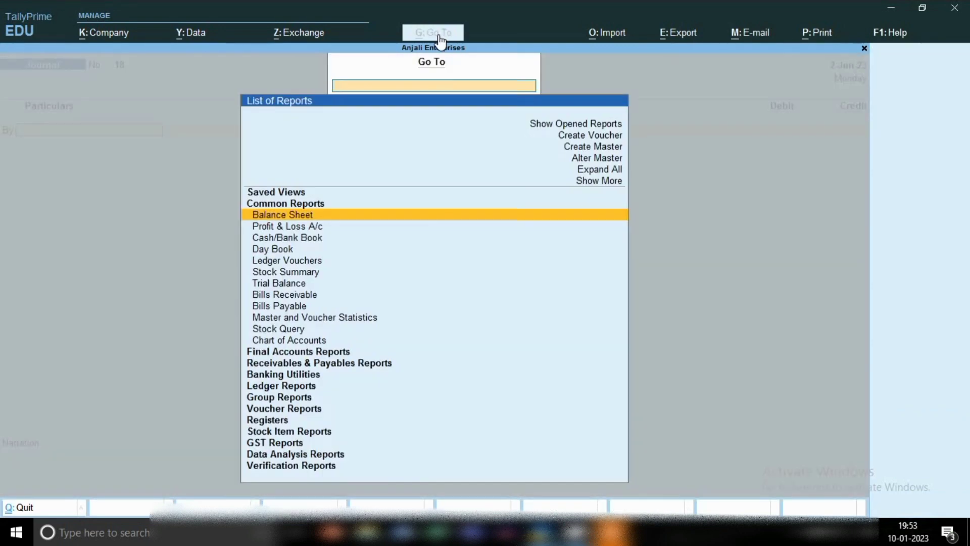
{"action": "key", "text": "Return"}
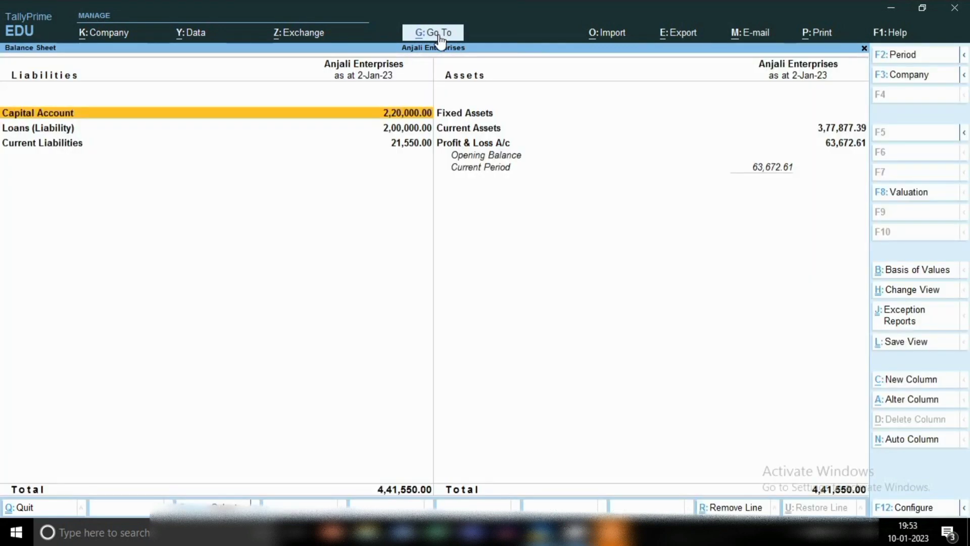
{"action": "key", "text": "Right"}
{"action": "key", "text": "Down"}
{"action": "key", "text": "Down"}
{"action": "key", "text": "Return"}
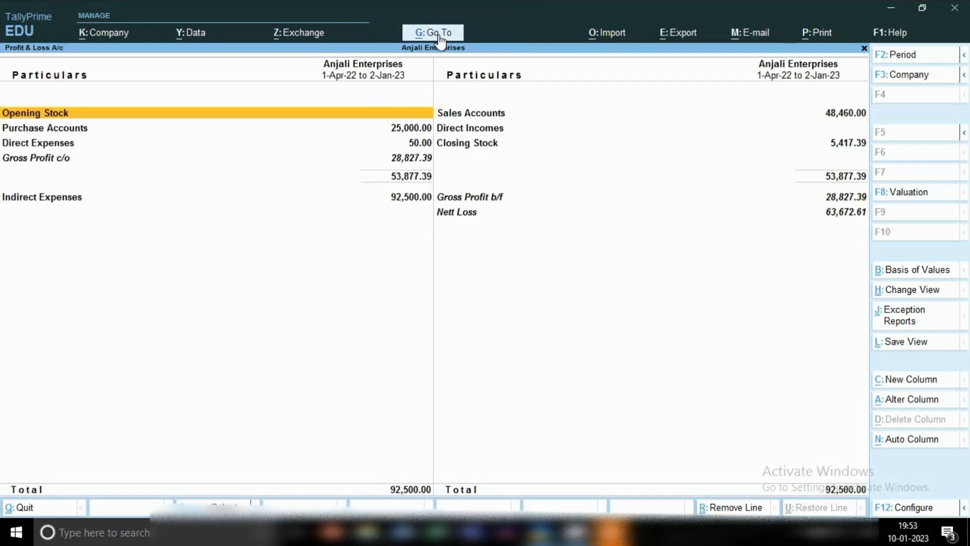
- Drill down into Indirect Expenses and examine the Product Development Charges entry in the group summary
{"action": "key", "text": "Down"}
{"action": "key", "text": "Down"}
{"action": "key", "text": "Down"}
{"action": "key", "text": "Down"}
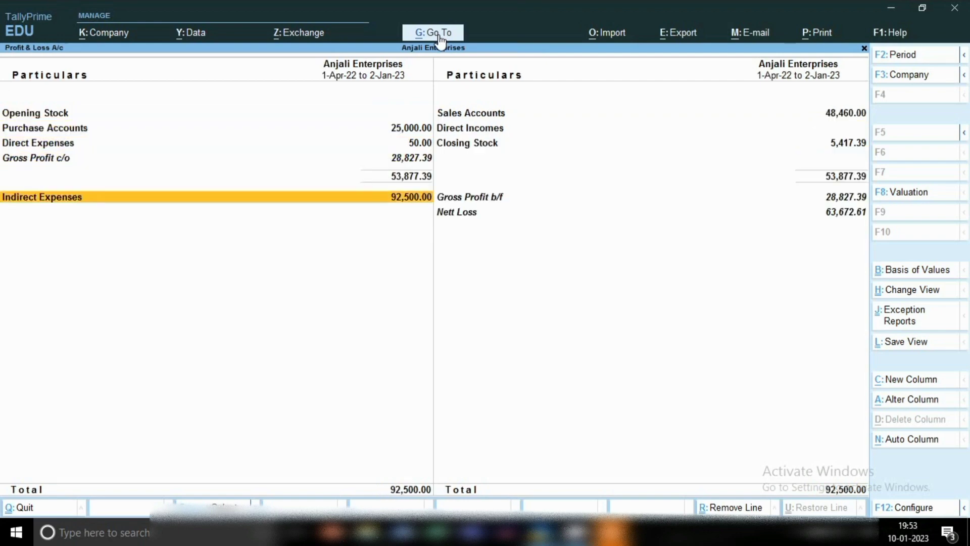
{"action": "key", "text": "Return"}
{"action": "key", "text": "Down"}
{"action": "key", "text": "Down"}
{"action": "key", "text": "Down"}
{"action": "key", "text": "Down"}
{"action": "key", "text": "Down"}
{"action": "key", "text": "Down"}
{"action": "key", "text": "Down"}
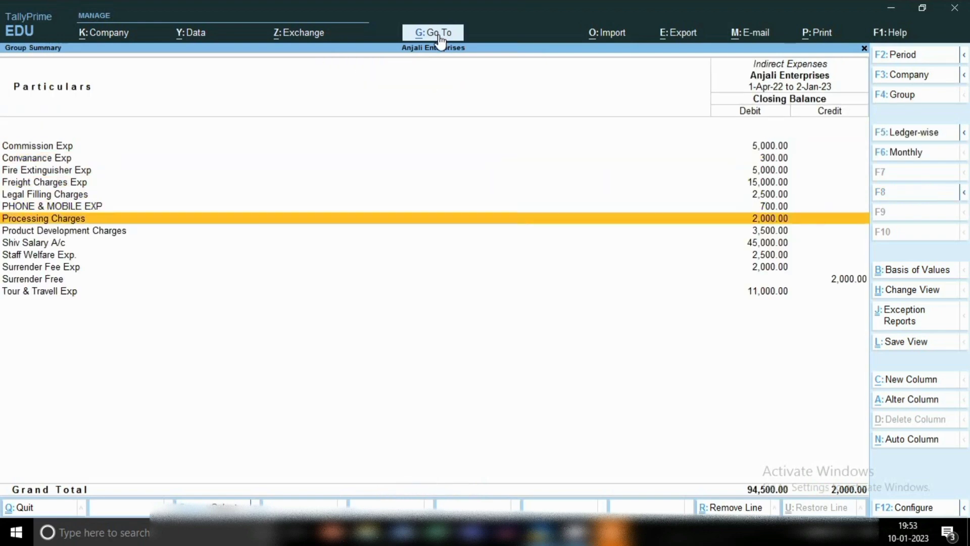
{"action": "key", "text": "space"}
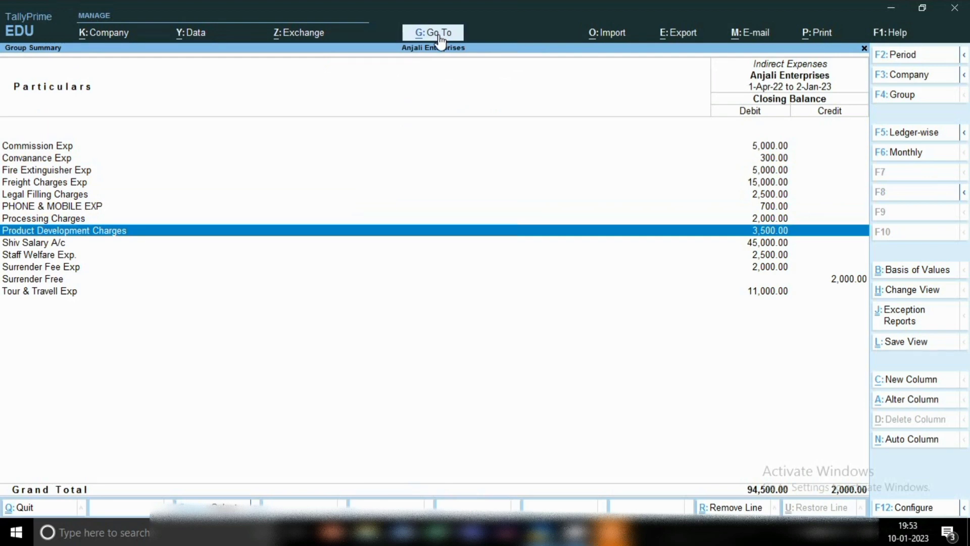
- Close the open reports and the blank journal voucher to return to the Gateway of Tally
{"action": "key", "text": "Escape"}
{"action": "key", "text": "Escape"}
{"action": "key", "text": "Escape"}
{"action": "key", "text": "Escape"}
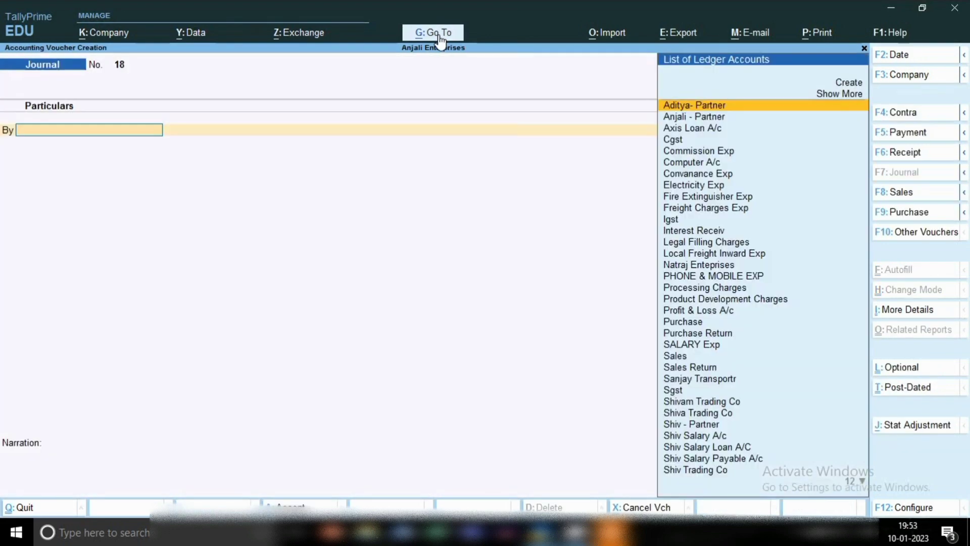
{"action": "key", "text": "Escape"}
{"action": "key", "text": "Return"}
{"action": "key", "text": "Escape"}
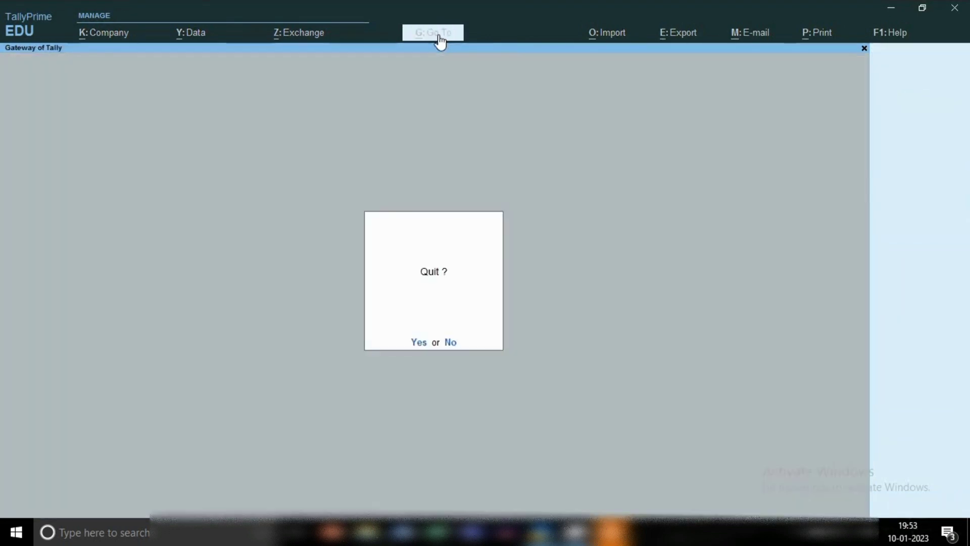
{"action": "key", "text": "Escape"}
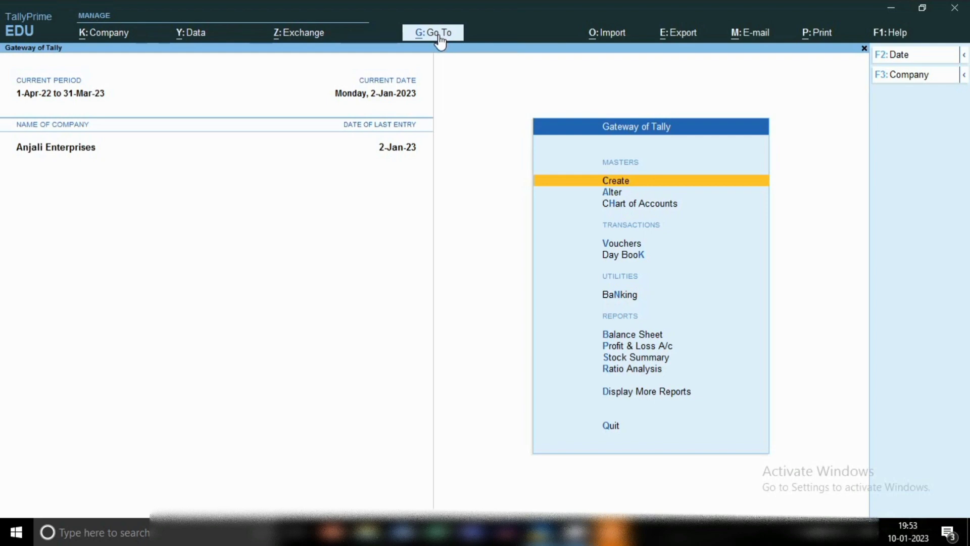
- Open the Product Development Charges ledger for alteration
{"action": "key", "text": "Down"}
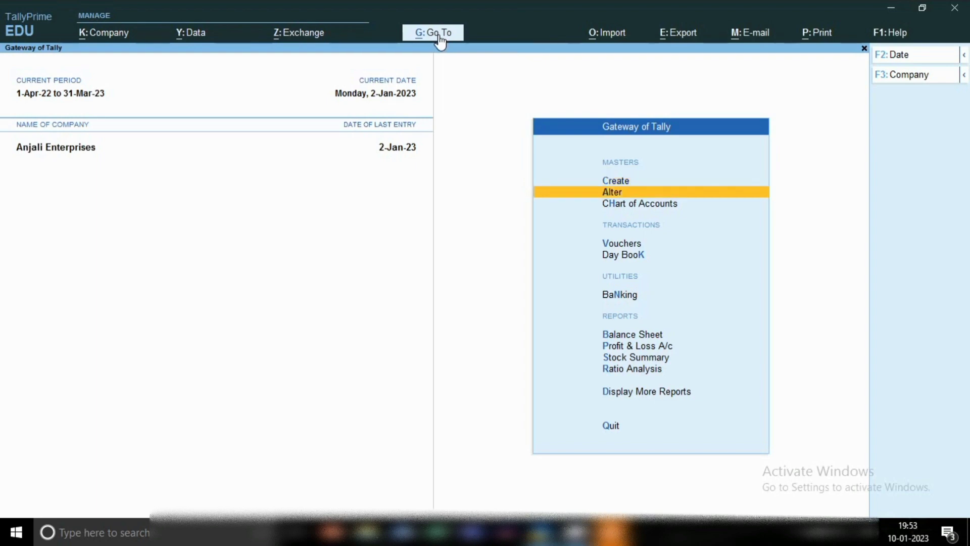
{"action": "key", "text": "Return"}
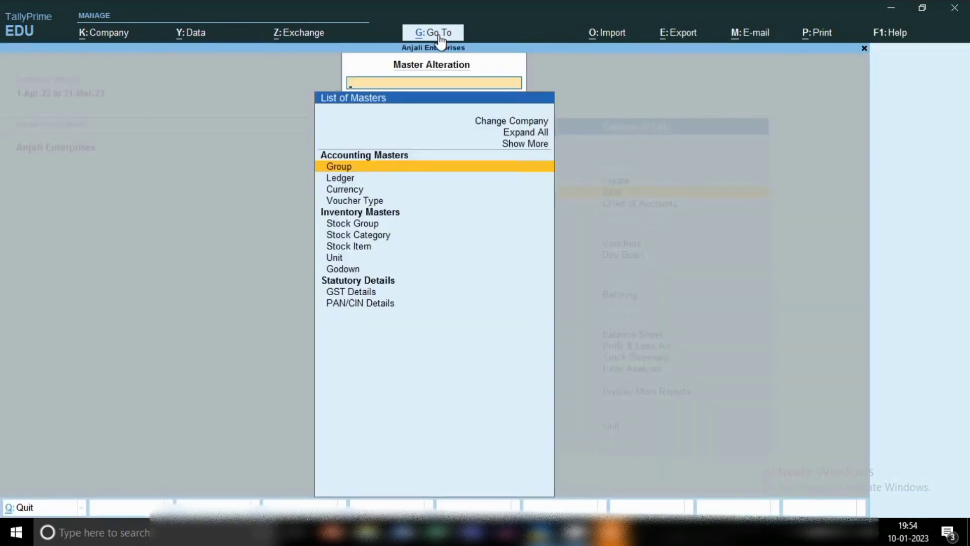
{"action": "key", "text": "Down"}
{"action": "key", "text": "Return"}
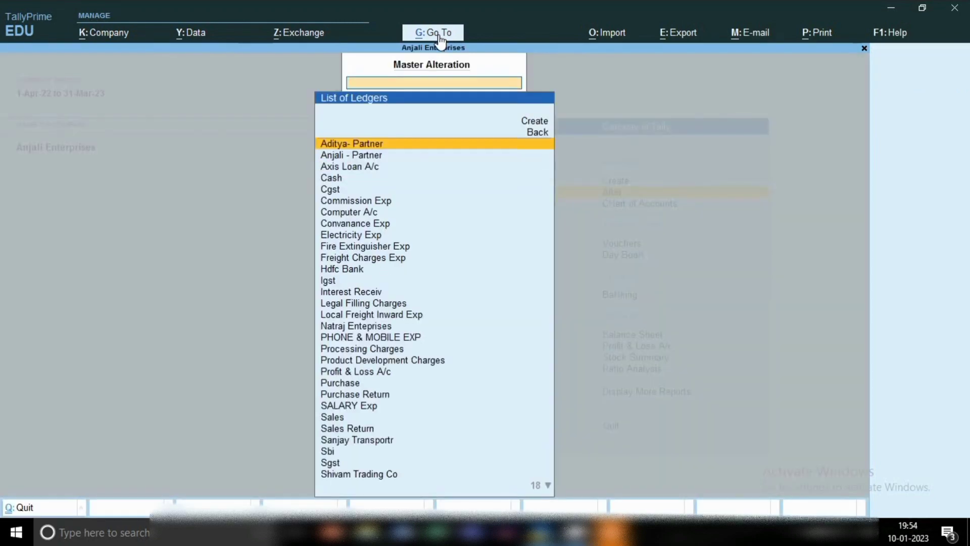
{"action": "type", "text": "Pro"}
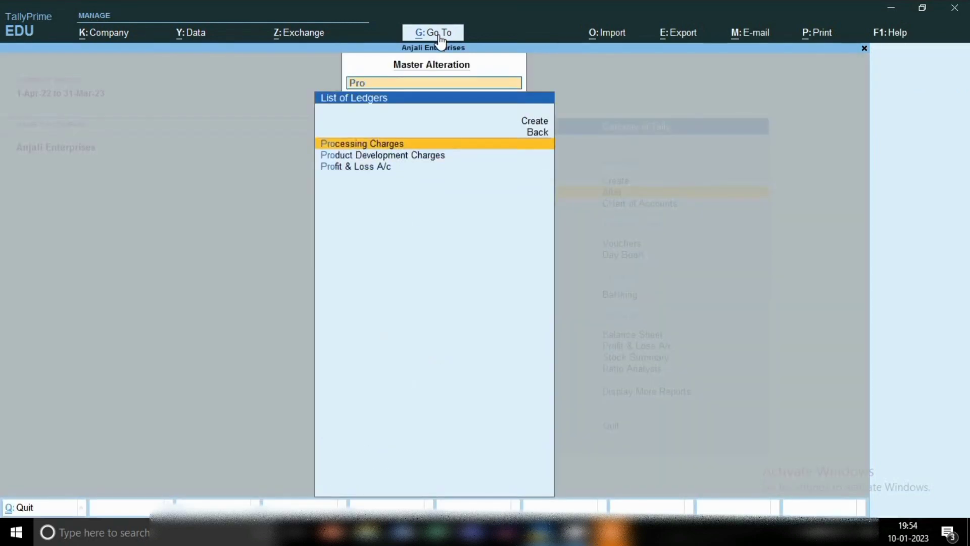
{"action": "key", "text": "Down"}
{"action": "key", "text": "Return"}
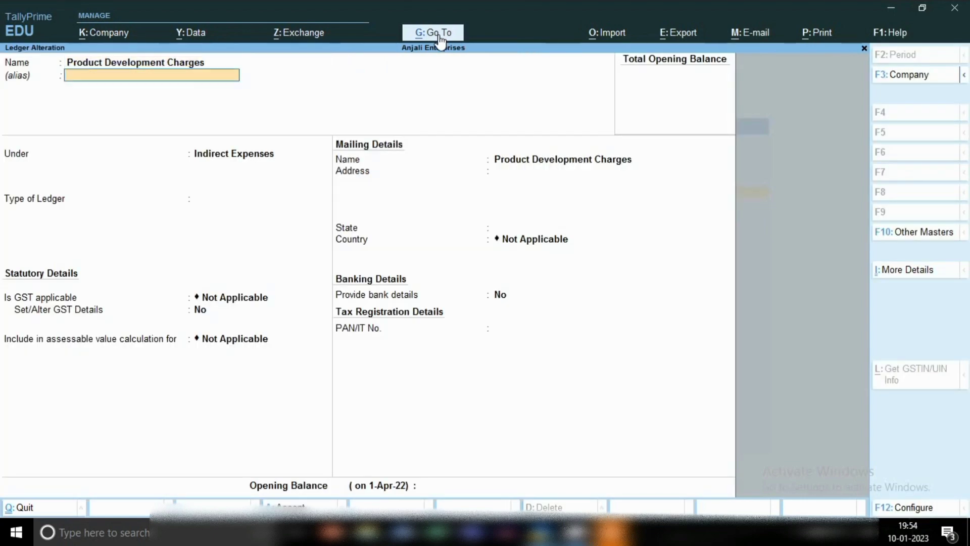
- Make GST applicable for the Product Development Charges ledger and enable setting its GST details
{"action": "key", "text": "Return"}
{"action": "key", "text": "Return"}
{"action": "key", "text": "Return"}
{"action": "key", "text": "Return"}
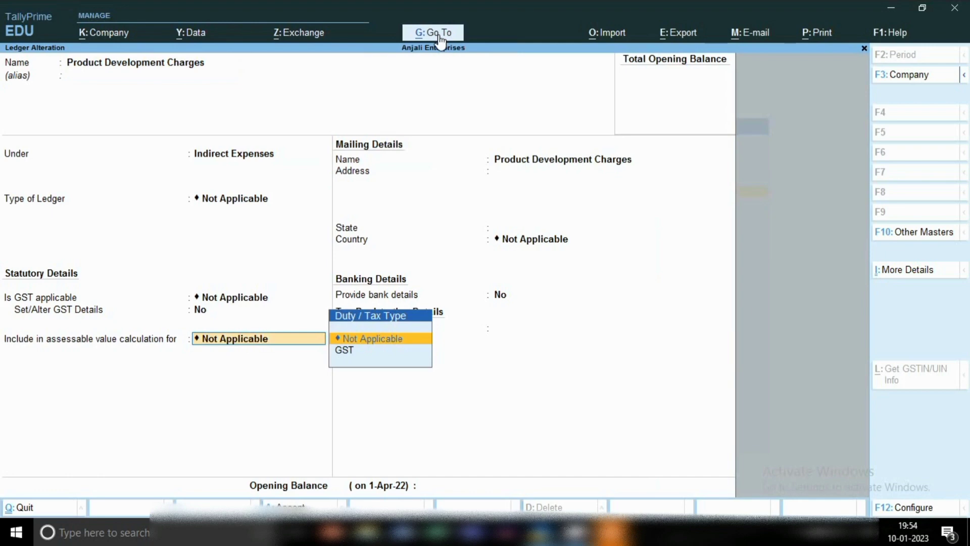
{"action": "left_click", "coordinate": [206, 299]}
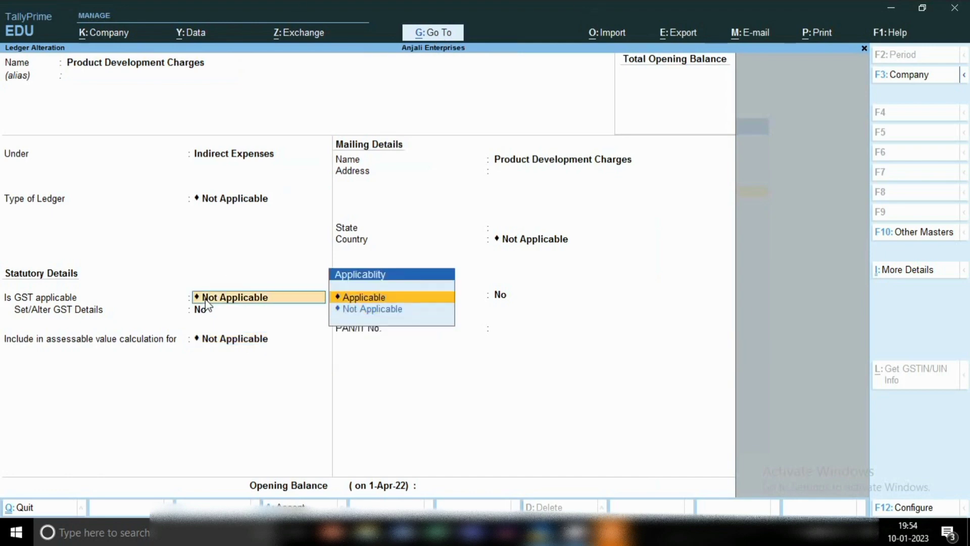
{"action": "key", "text": "Return"}
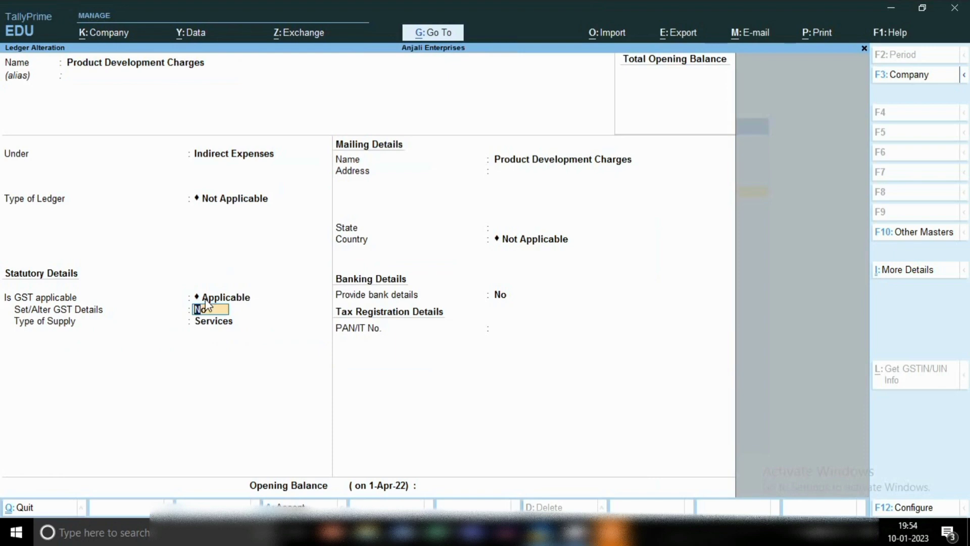
{"action": "type", "text": "y"}
{"action": "key", "text": "Return"}
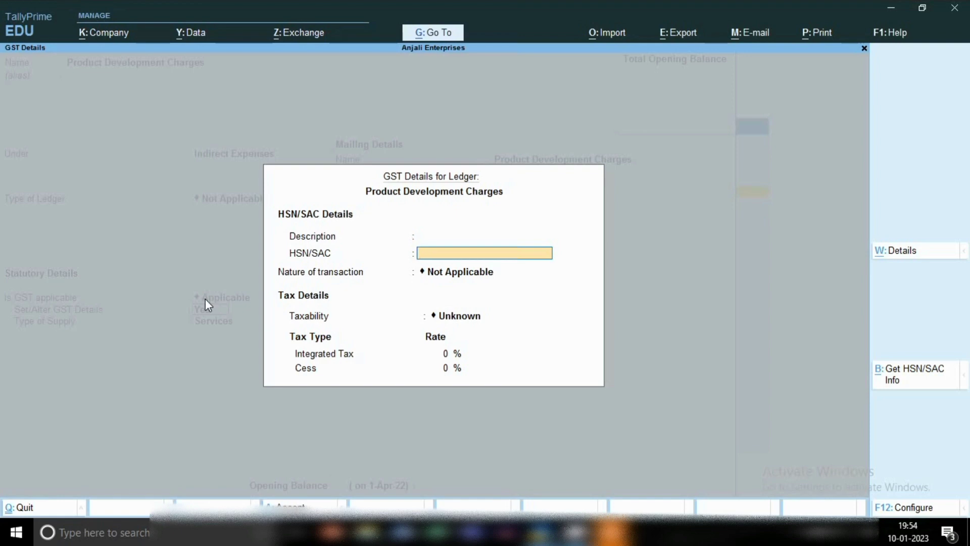
- Enter HSN/SAC 9965 and set the nature of transaction to Purchase Taxable in the ledger's GST details
{"action": "type", "text": "9965"}
{"action": "key", "text": "Return"}
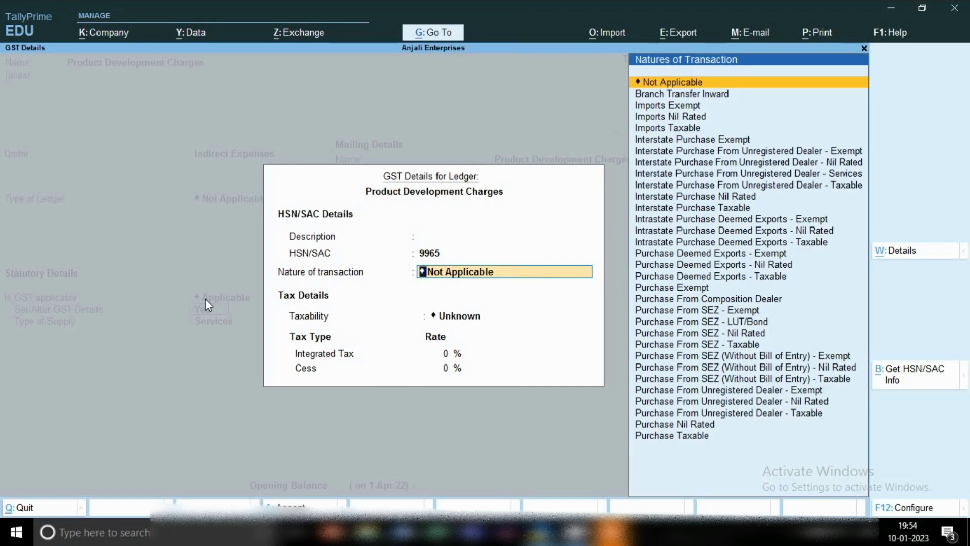
{"action": "key", "text": "Down"}
{"action": "key", "text": "Down"}
{"action": "key", "text": "Down"}
{"action": "key", "text": "Down"}
{"action": "key", "text": "Down"}
{"action": "key", "text": "Down"}
{"action": "key", "text": "Down"}
{"action": "key", "text": "Down"}
{"action": "key", "text": "Down"}
{"action": "key", "text": "Down"}
{"action": "key", "text": "Down"}
{"action": "key", "text": "Down"}
{"action": "key", "text": "Down"}
{"action": "key", "text": "Down"}
{"action": "key", "text": "Down"}
{"action": "key", "text": "Down"}
{"action": "key", "text": "Down"}
{"action": "key", "text": "Down"}
{"action": "key", "text": "Down"}
{"action": "key", "text": "Down"}
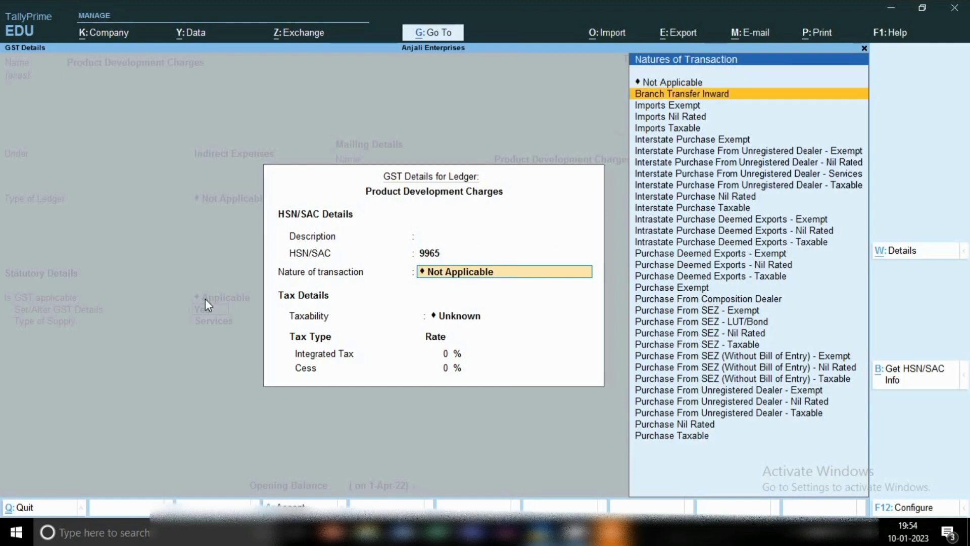
{"action": "key", "text": "Down"}
{"action": "key", "text": "Down"}
{"action": "key", "text": "Down"}
{"action": "key", "text": "Down"}
{"action": "key", "text": "Down"}
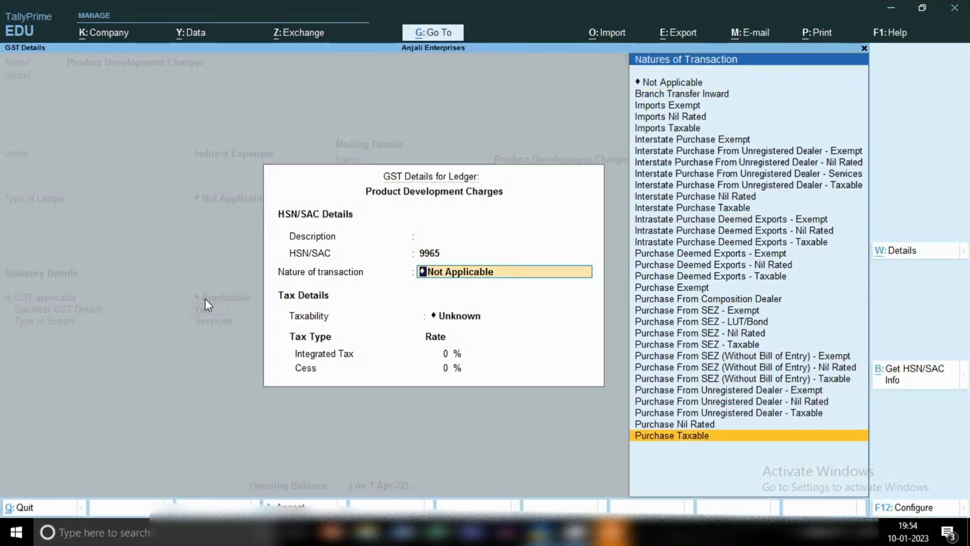
{"action": "key", "text": "Return"}
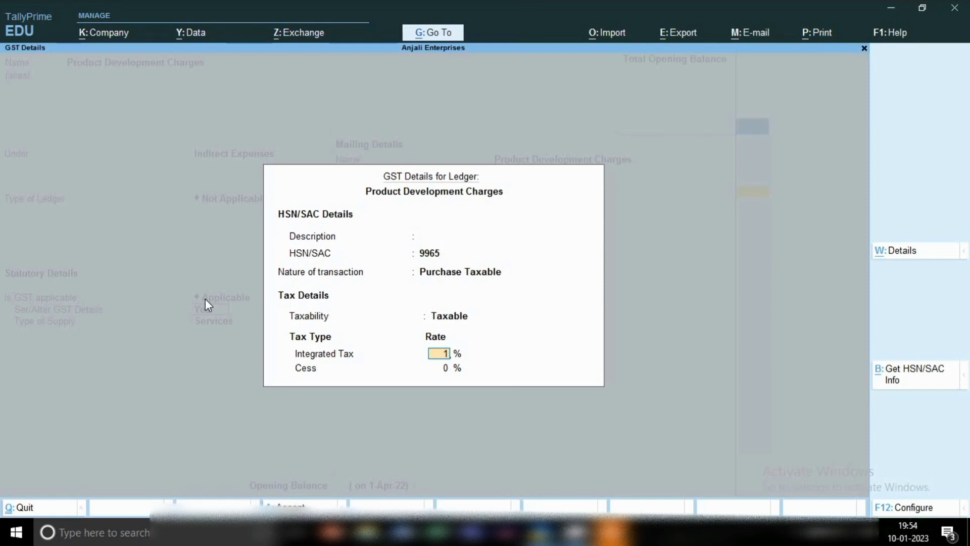
- Set the integrated tax rate to 18%, keep the supply type as Services, and save the ledger
{"action": "type", "text": "18"}
{"action": "key", "text": "Return"}
{"action": "key", "text": "Return"}
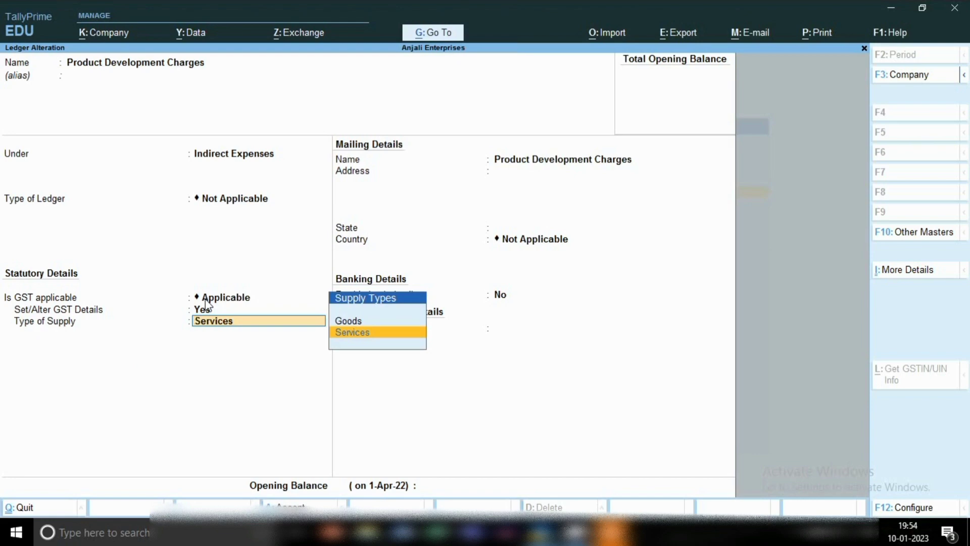
{"action": "key", "text": "Return"}
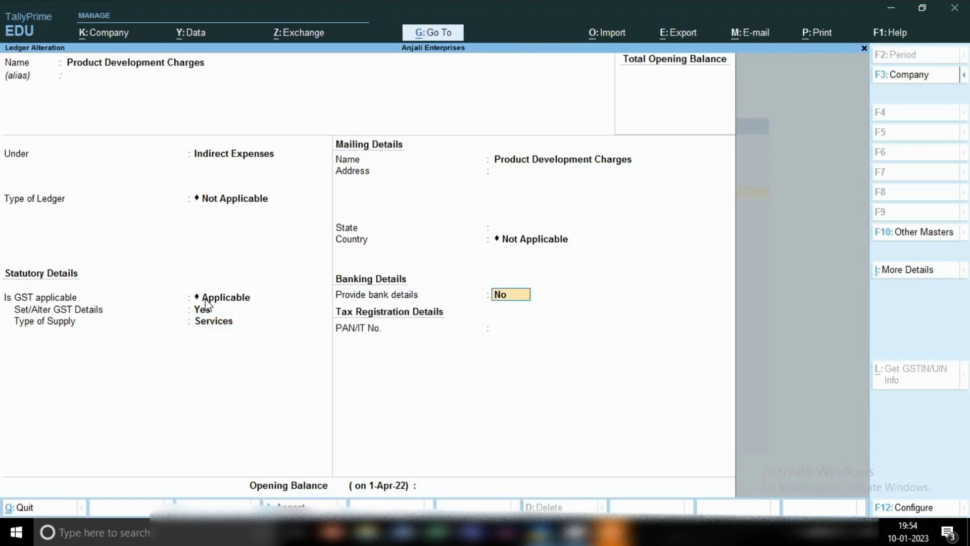
{"action": "key", "text": "Return"}
{"action": "key", "text": "Return"}
{"action": "key", "text": "Return"}
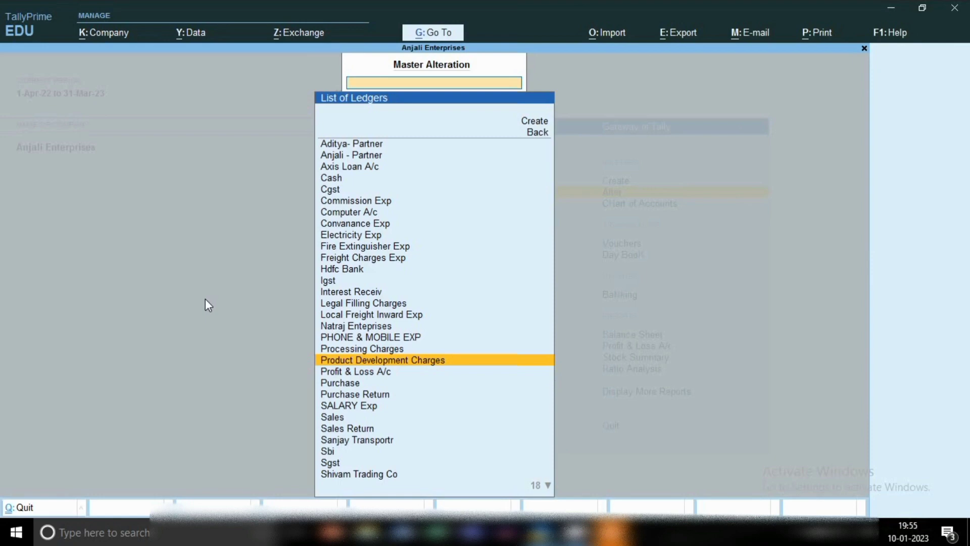
{"action": "key", "text": "Escape"}
{"action": "key", "text": "Escape"}
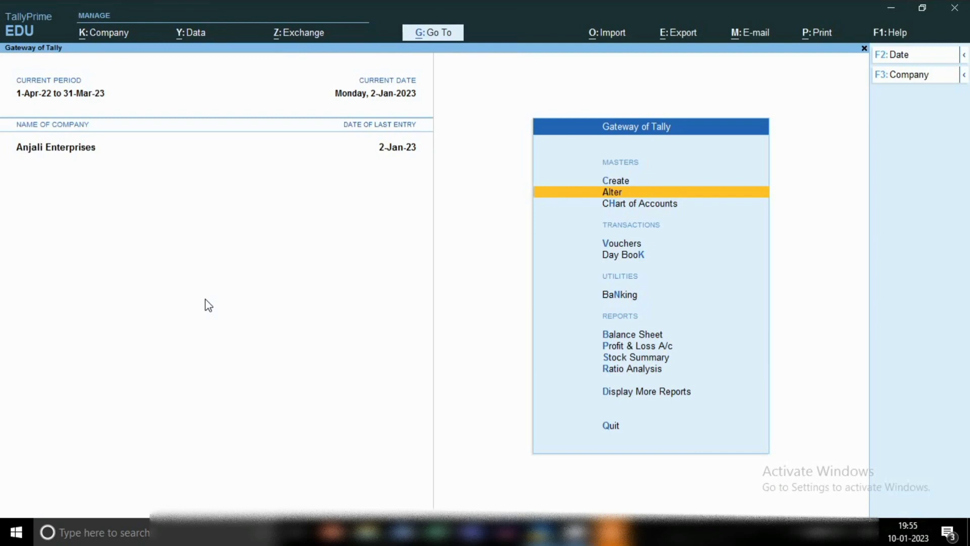
- Start a purchase voucher in Accounting Invoice mode
{"action": "key", "text": "v"}
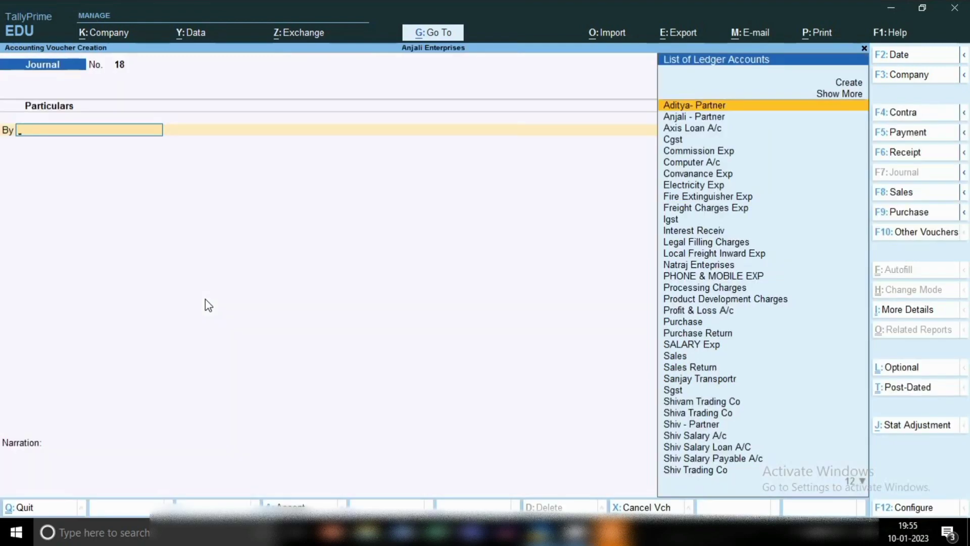
{"action": "left_click", "coordinate": [905, 214]}
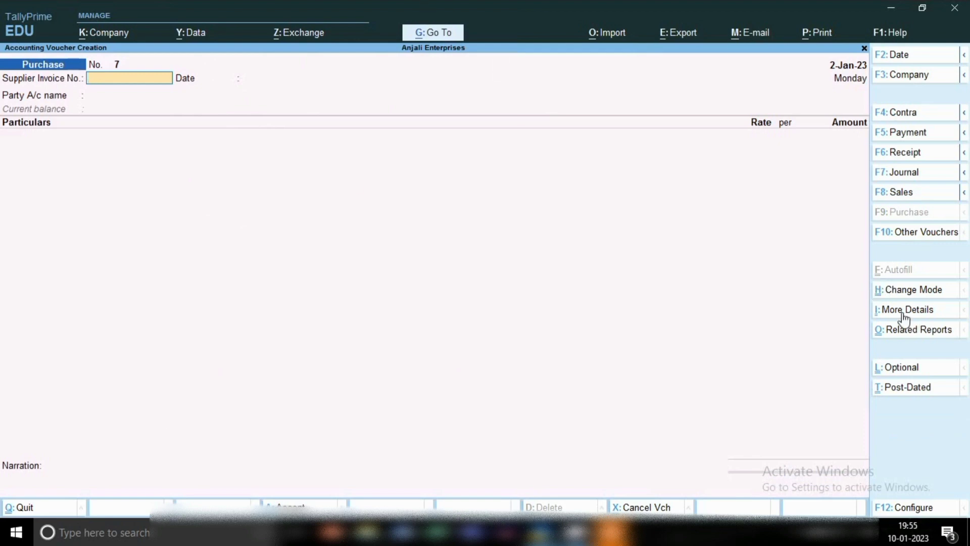
{"action": "left_click", "coordinate": [909, 295]}
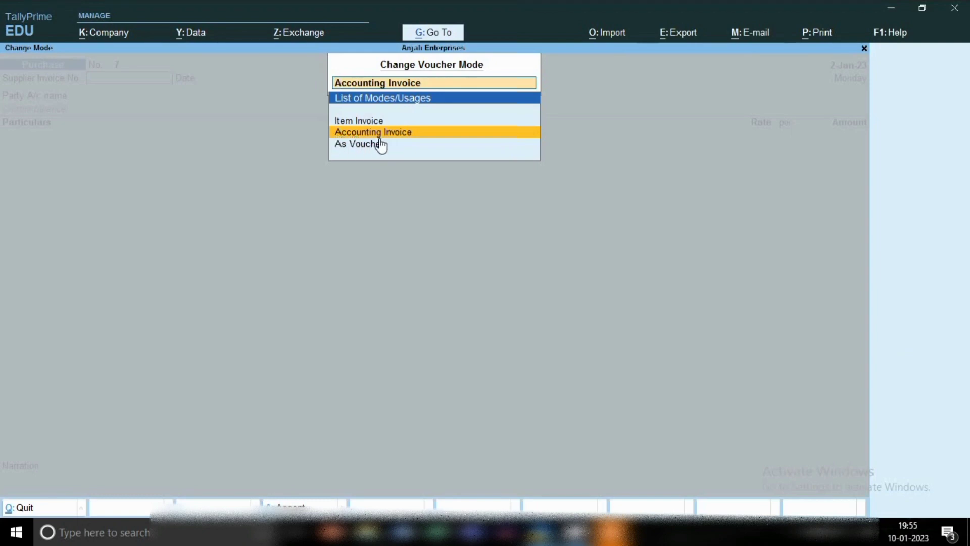
{"action": "key", "text": "Return"}
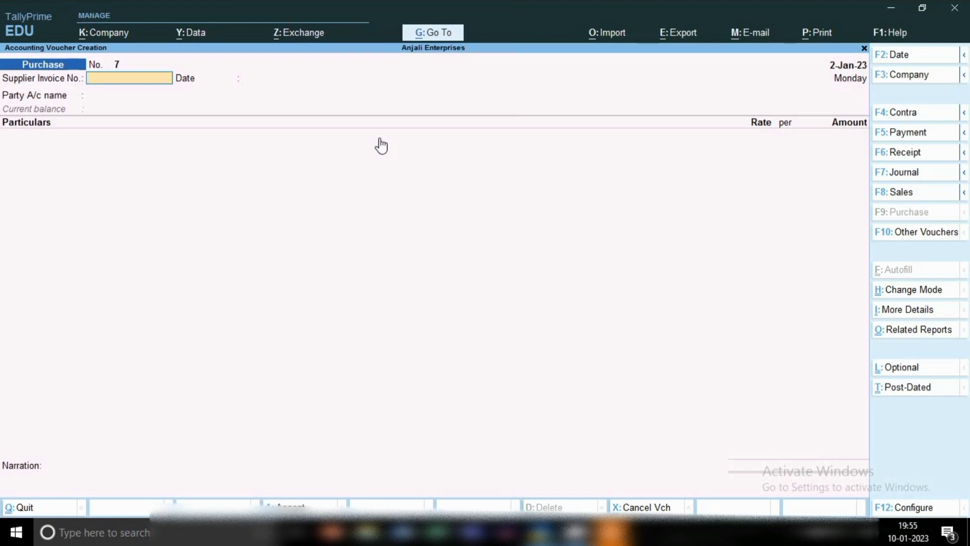
{"action": "key", "text": "F2"}
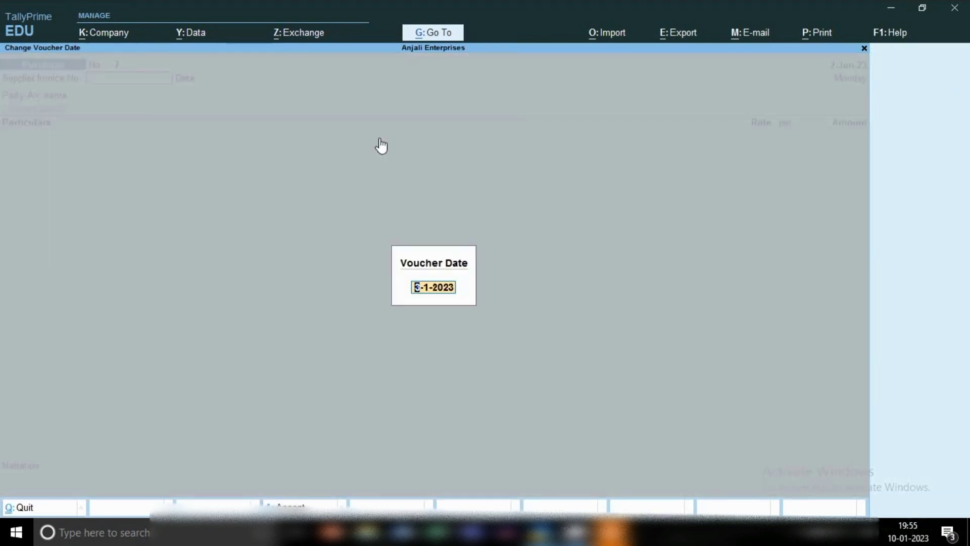
{"action": "key", "text": "Escape"}
{"action": "key", "text": "Escape"}
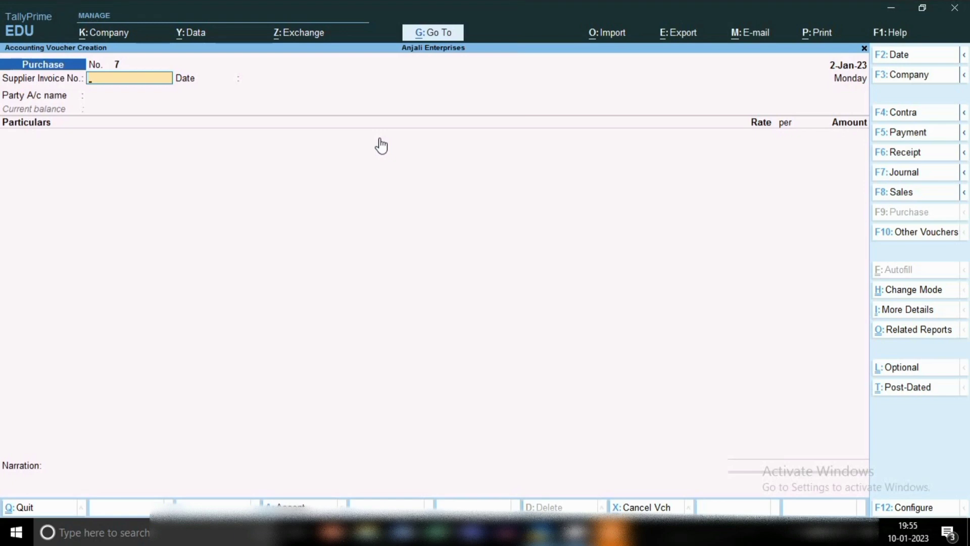
- Enter supplier invoice number 12354 dated 2-Jan-23 in the purchase voucher
{"action": "type", "text": "12354"}
{"action": "key", "text": "Return"}
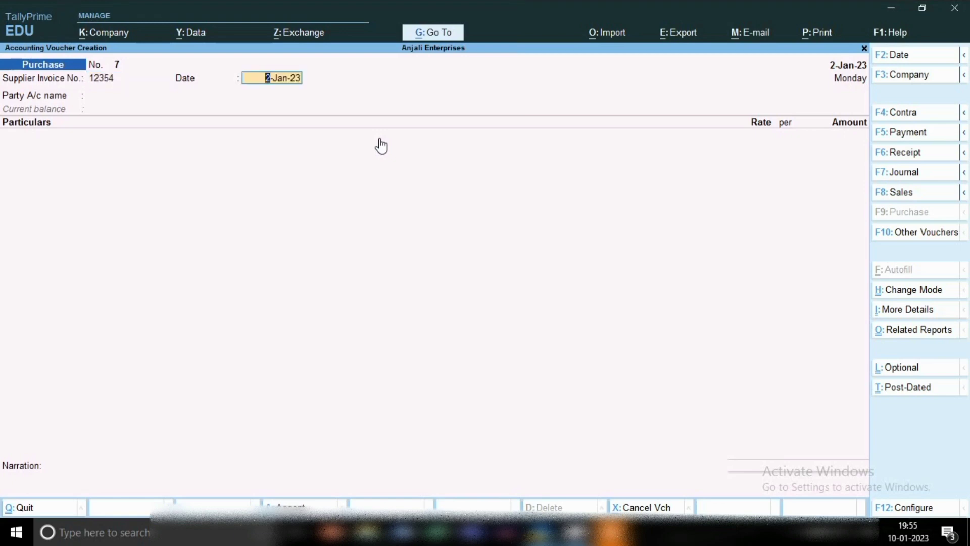
{"action": "key", "text": "Return"}
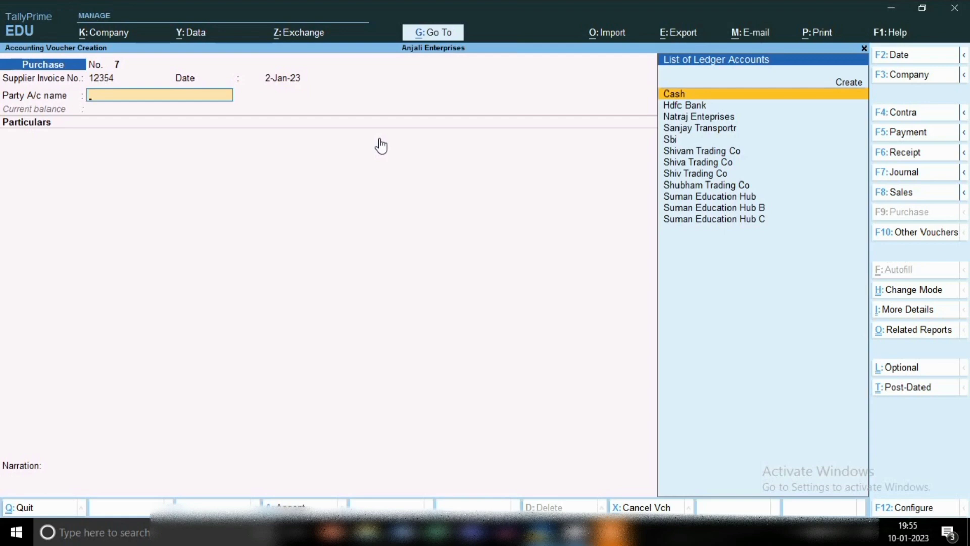
- Select Suman Education Hub as the party account, leave the receipt details blank, and accept the default party details
{"action": "type", "text": "Su"}
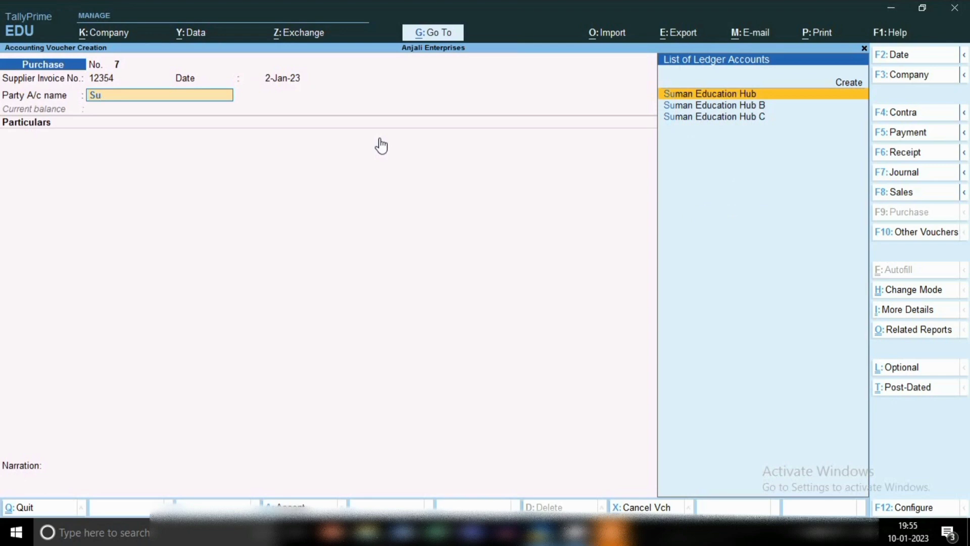
{"action": "key", "text": "Return"}
{"action": "key", "text": "Return"}
{"action": "key", "text": "Return"}
{"action": "key", "text": "Return"}
{"action": "key", "text": "Return"}
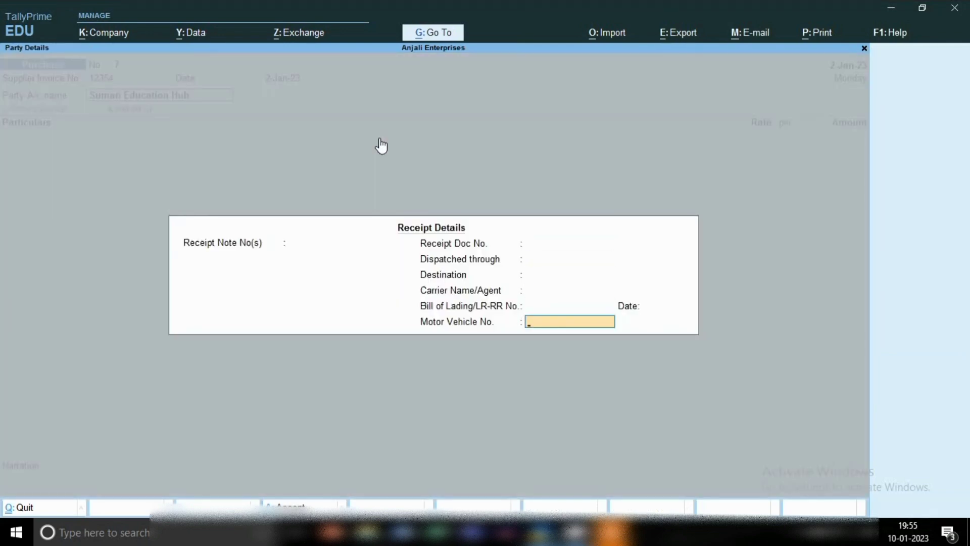
{"action": "key", "text": "Return"}
{"action": "key", "text": "Return"}
{"action": "key", "text": "Return"}
{"action": "key", "text": "Return"}
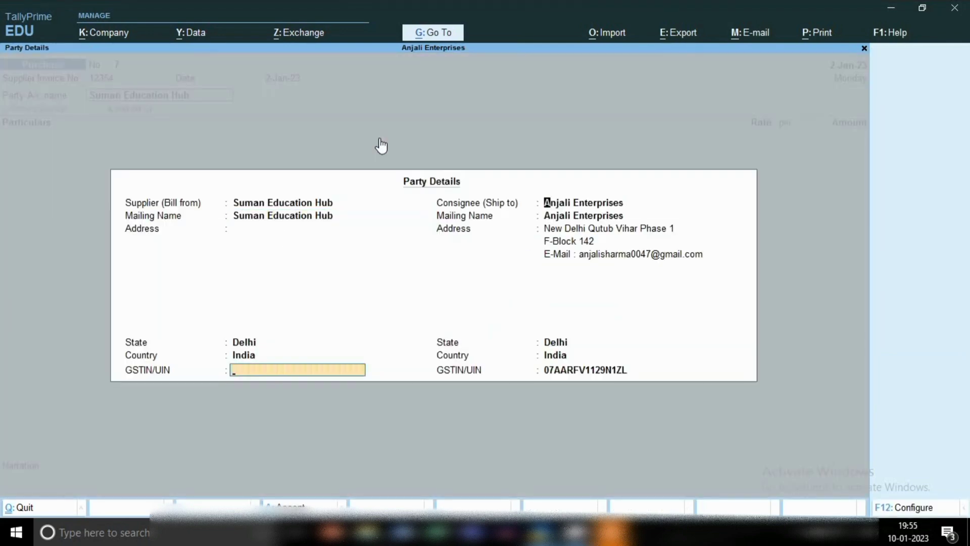
{"action": "key", "text": "Return"}
{"action": "key", "text": "Return"}
{"action": "key", "text": "Return"}
{"action": "key", "text": "Return"}
{"action": "key", "text": "Return"}
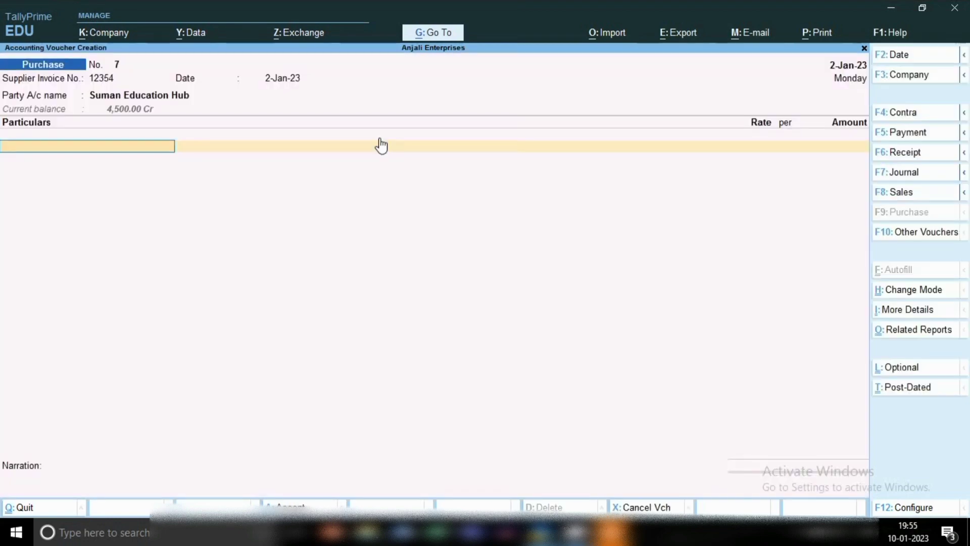
- Add Product Development Charges for 3,500 as the first line of the purchase voucher
{"action": "type", "text": "Pr"}
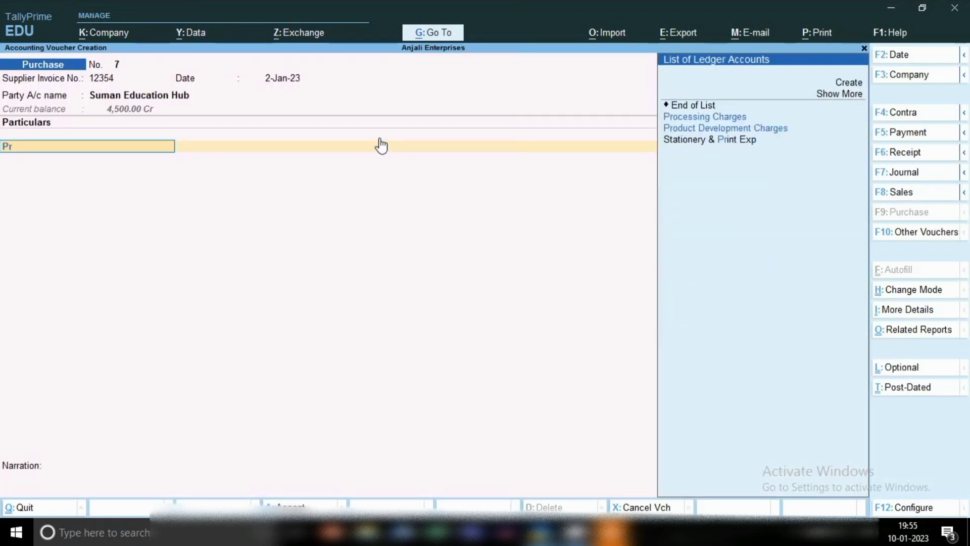
{"action": "key", "text": "Down"}
{"action": "key", "text": "Return"}
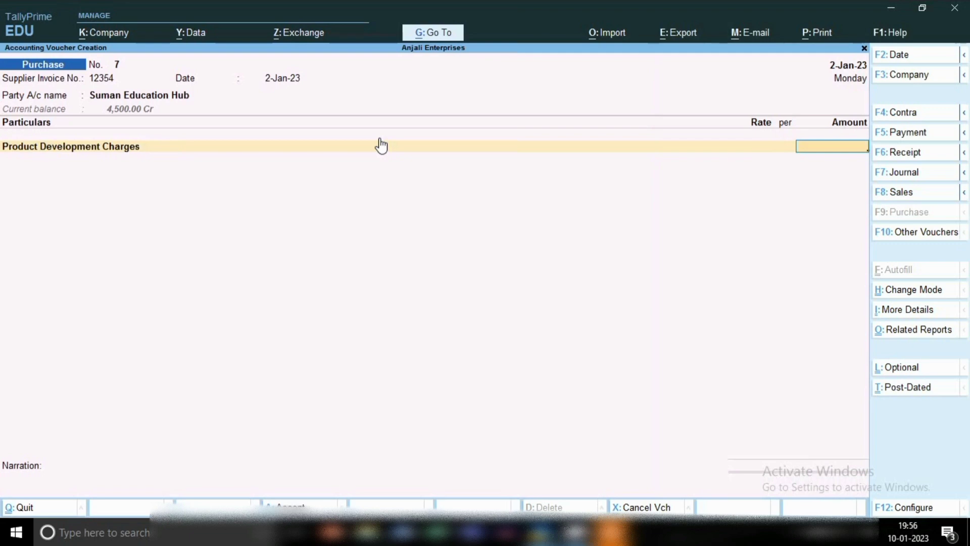
{"action": "type", "text": "3500"}
{"action": "key", "text": "Return"}
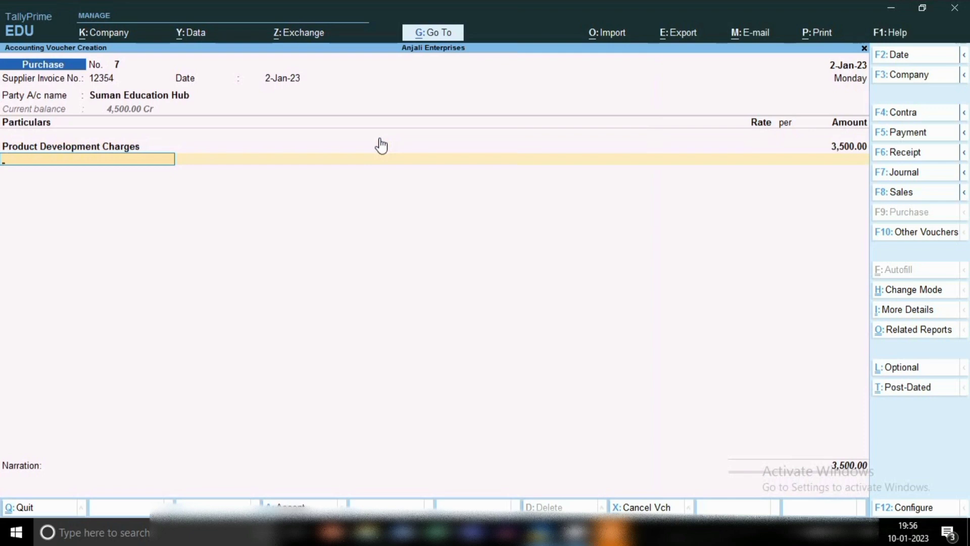
- Add the Cgst and Sgst ledgers with their calculated amounts and save the purchase voucher
{"action": "type", "text": "Cgs"}
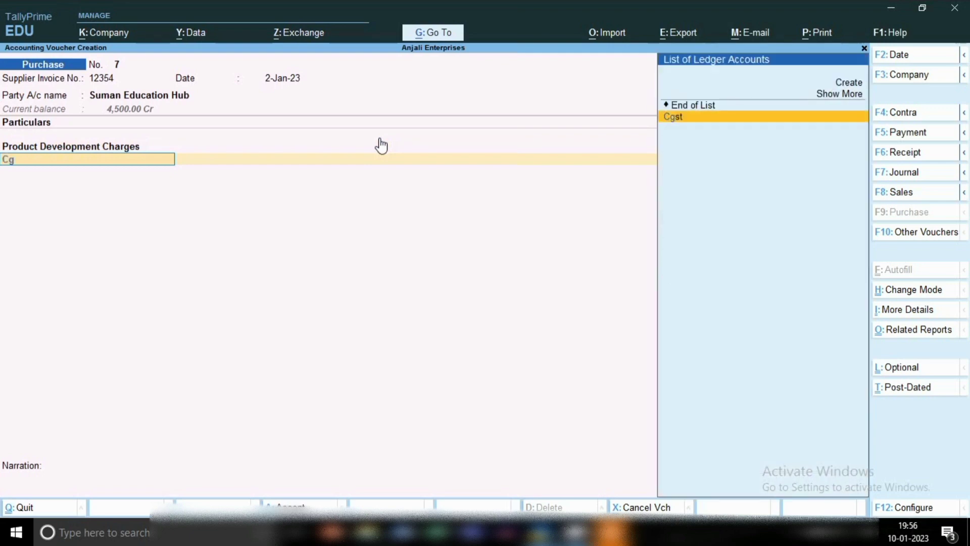
{"action": "key", "text": "Return"}
{"action": "key", "text": "Return"}
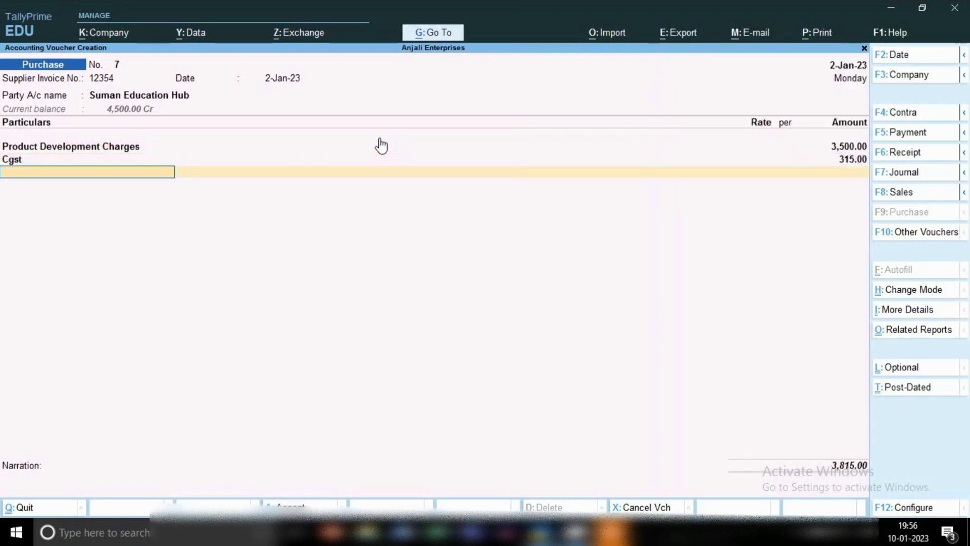
{"action": "type", "text": "Sgs"}
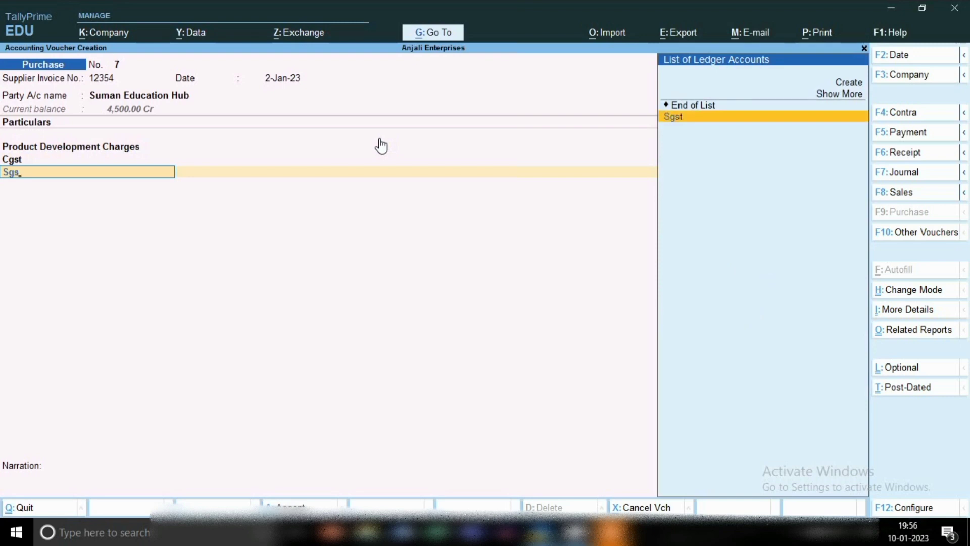
{"action": "key", "text": "Return"}
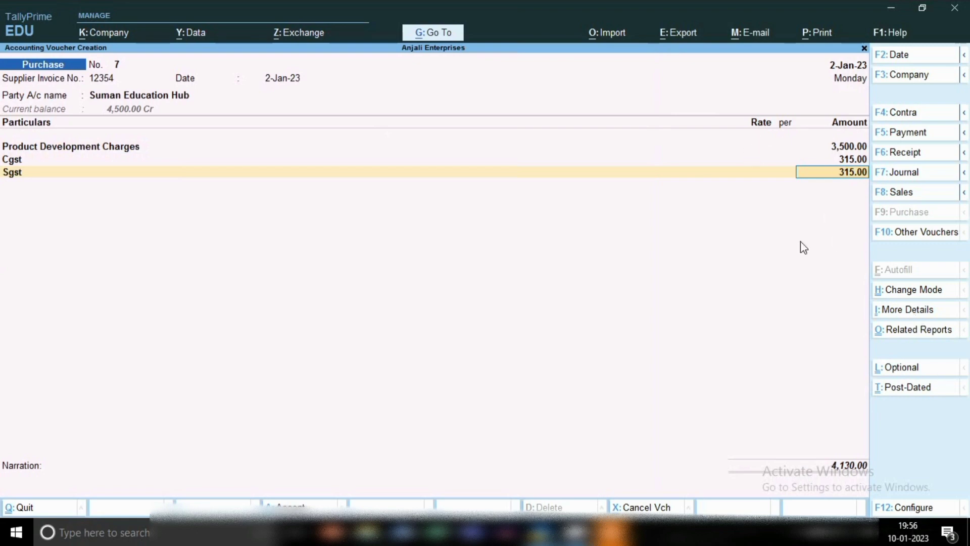
{"action": "key", "text": "ctrl+a"}
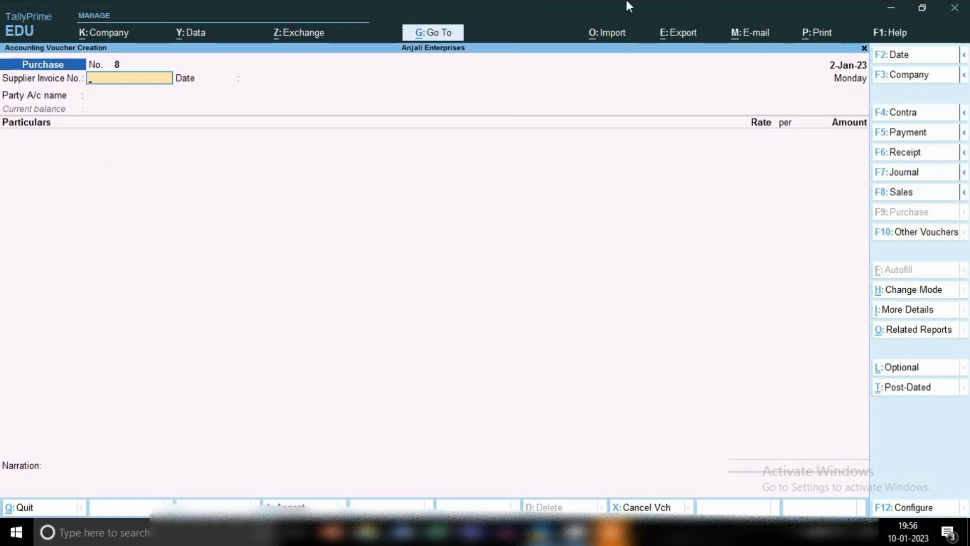
- Bring up the list of reports and go to its voucher and ledger report groups
{"action": "left_click", "coordinate": [420, 37]}
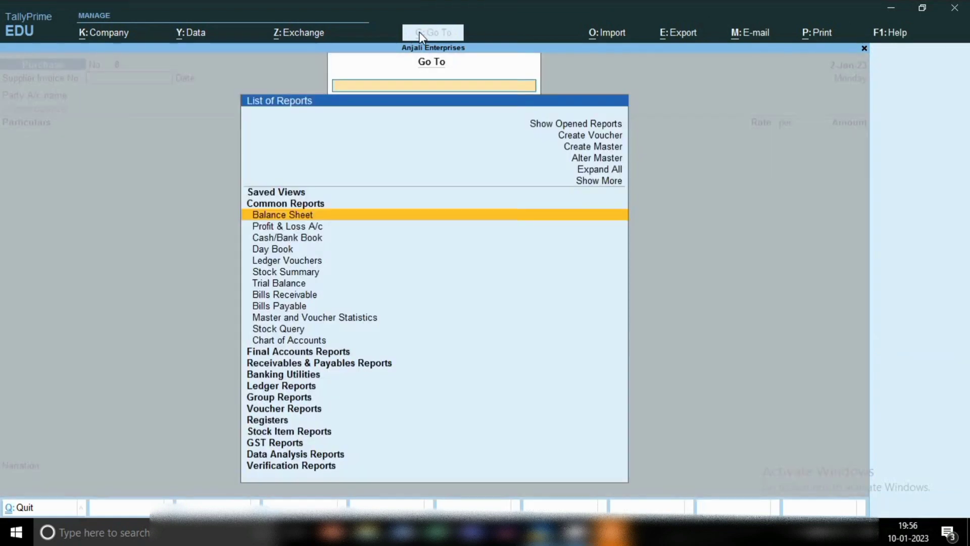
{"action": "key", "text": "Down"}
{"action": "key", "text": "Down"}
{"action": "key", "text": "Down"}
{"action": "key", "text": "Down"}
{"action": "key", "text": "Down"}
{"action": "key", "text": "Down"}
{"action": "key", "text": "Down"}
{"action": "key", "text": "Down"}
{"action": "key", "text": "Down"}
{"action": "key", "text": "Down"}
{"action": "key", "text": "Down"}
{"action": "key", "text": "Down"}
{"action": "key", "text": "Down"}
{"action": "key", "text": "Down"}
{"action": "key", "text": "Down"}
{"action": "key", "text": "Down"}
{"action": "key", "text": "Down"}
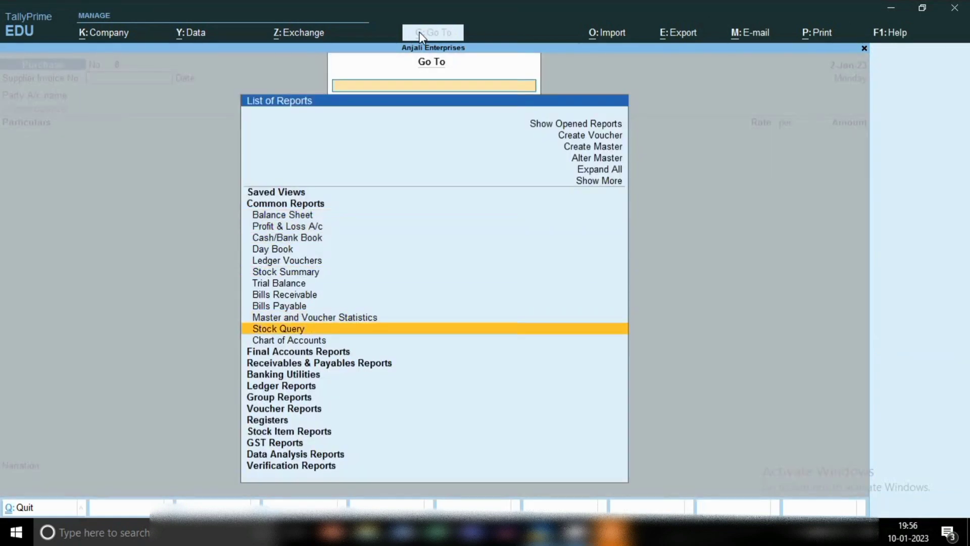
{"action": "key", "text": "Return"}
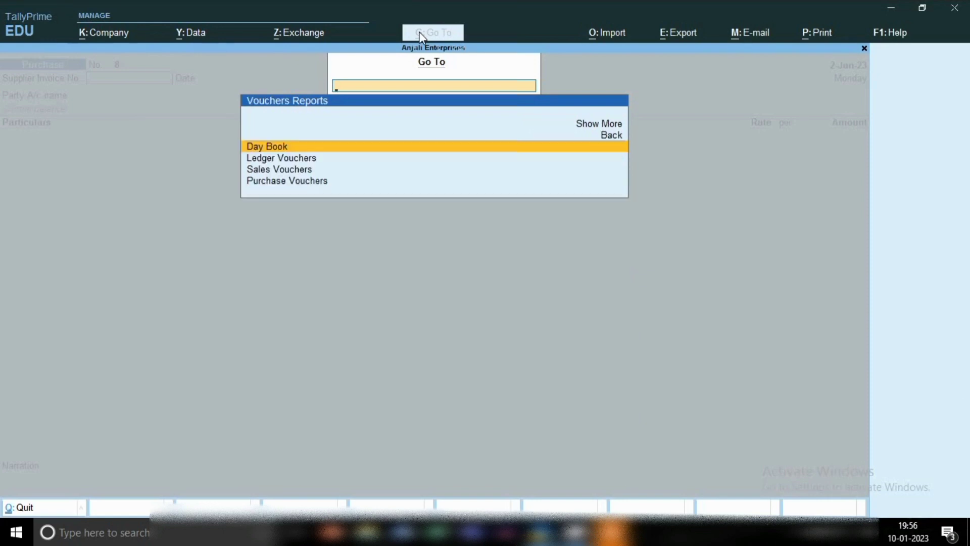
{"action": "key", "text": "Down"}
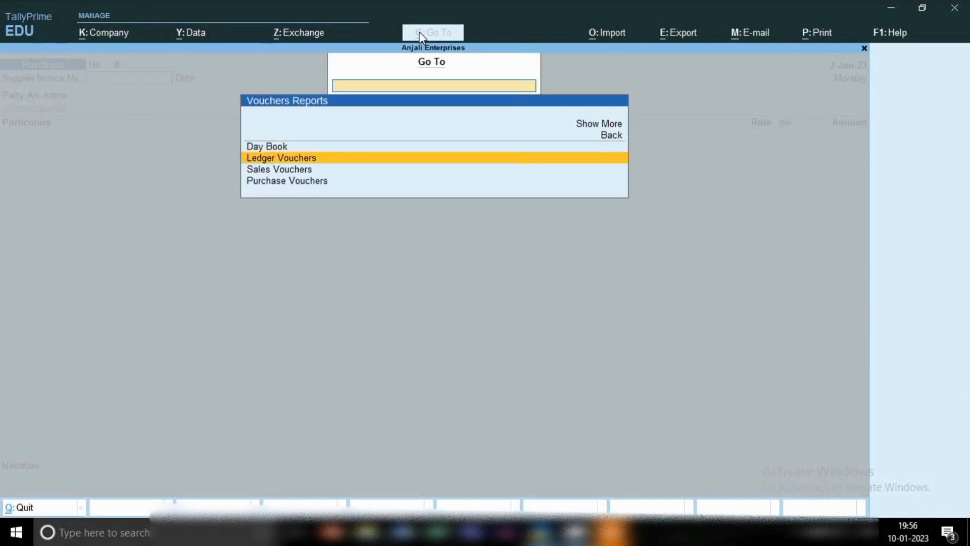
{"action": "type", "text": "."}
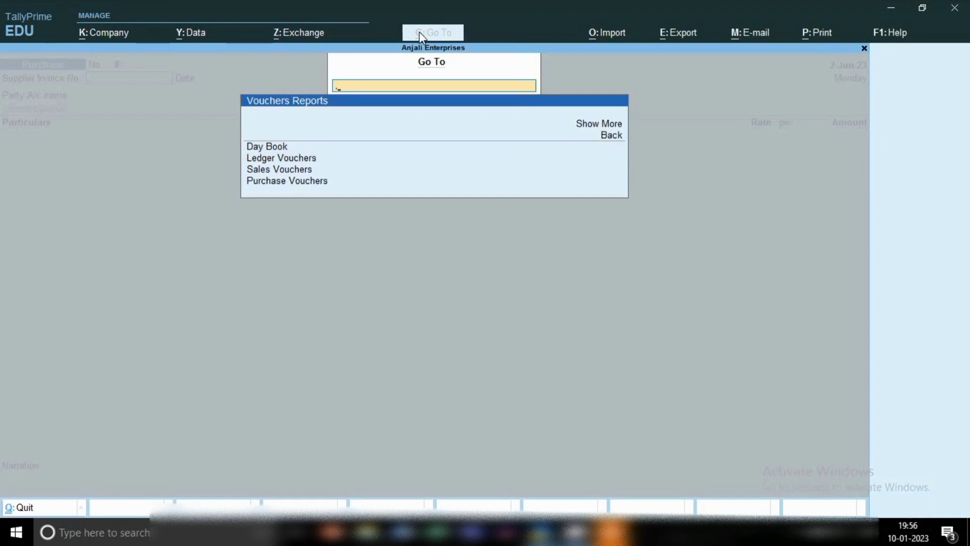
{"action": "key", "text": "BackSpace"}
{"action": "key", "text": "Escape"}
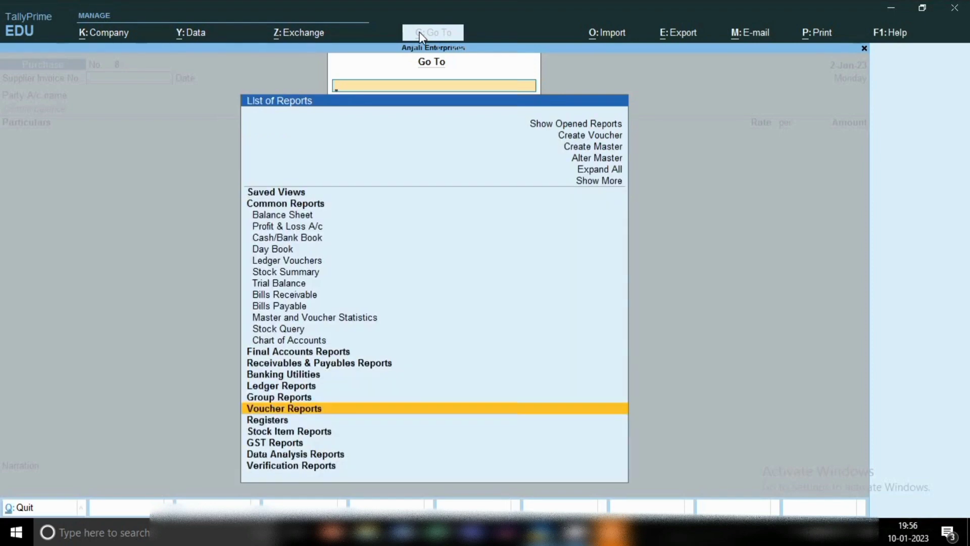
- Open the Ledger Vouchers report for Suman Education Hub from the ledger reports
{"action": "key", "text": "Up"}
{"action": "key", "text": "Up"}
{"action": "key", "text": "Return"}
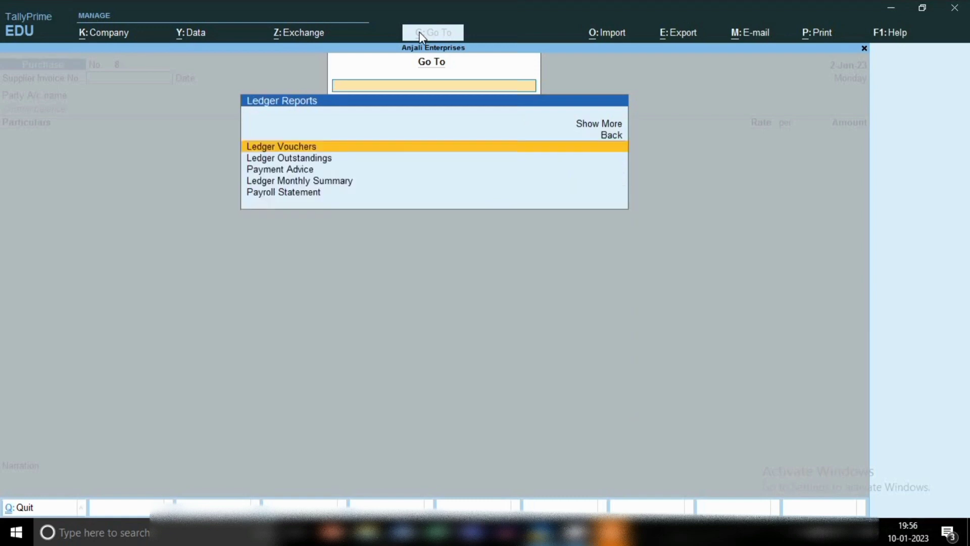
{"action": "key", "text": "Return"}
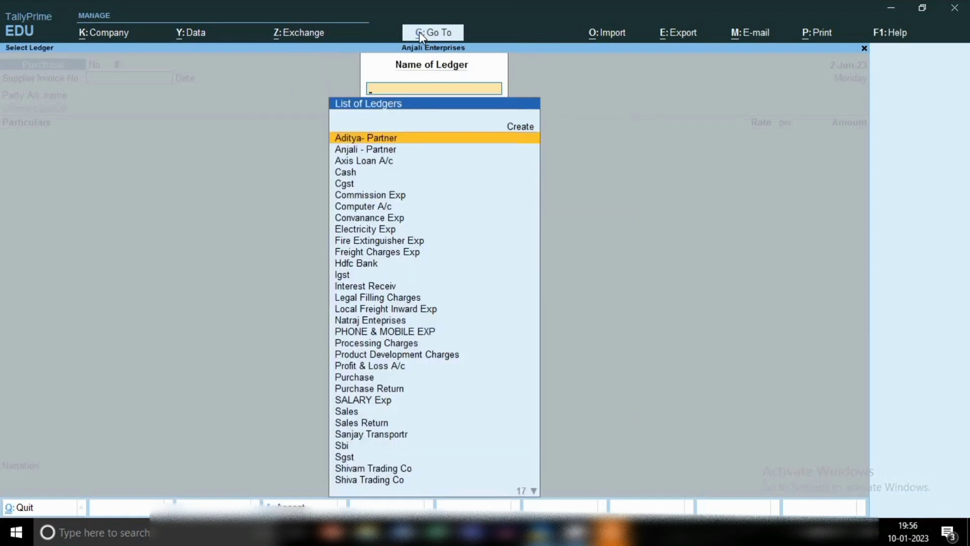
{"action": "type", "text": "Sum"}
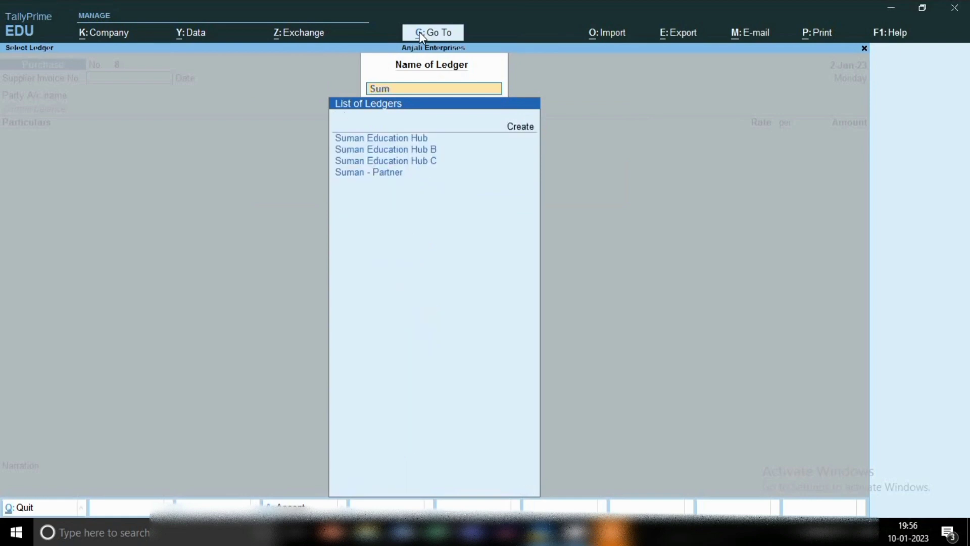
{"action": "key", "text": "Return"}
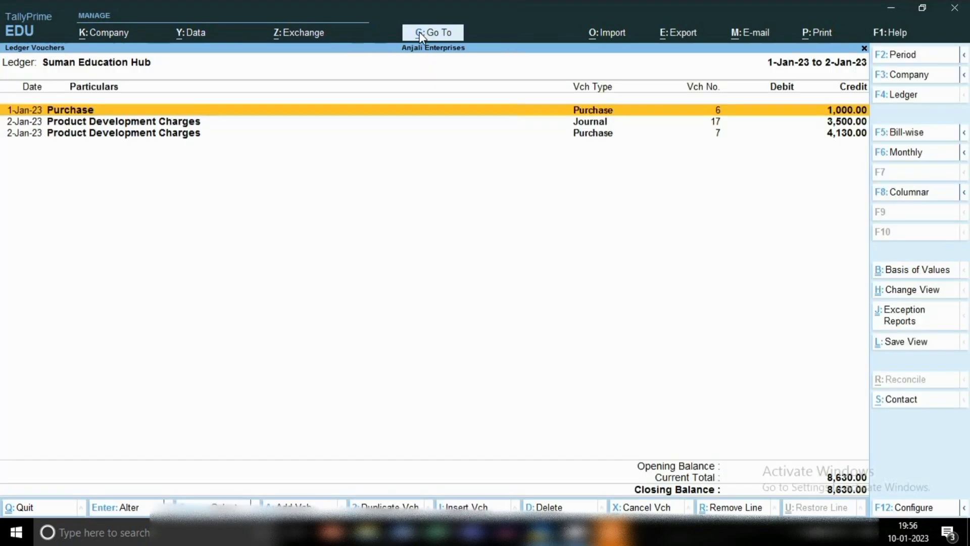
- Review journal voucher 17 for Product Development Charges and return to the ledger report without changing it
{"action": "key", "text": "Down"}
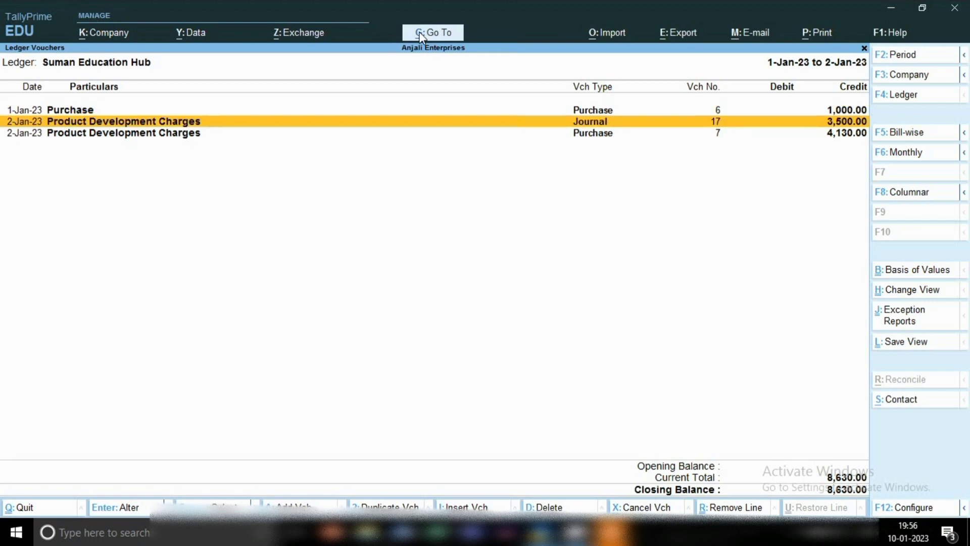
{"action": "key", "text": "space"}
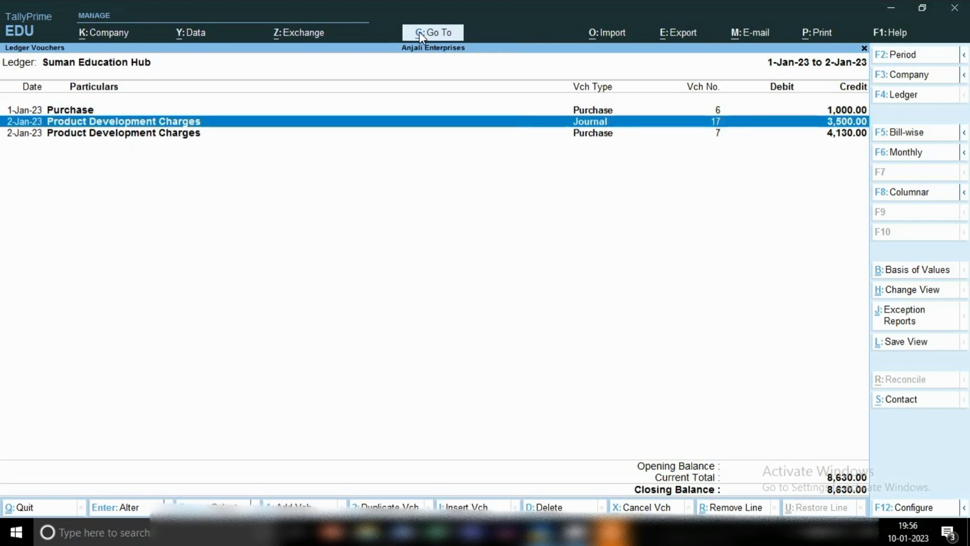
{"action": "key", "text": "Return"}
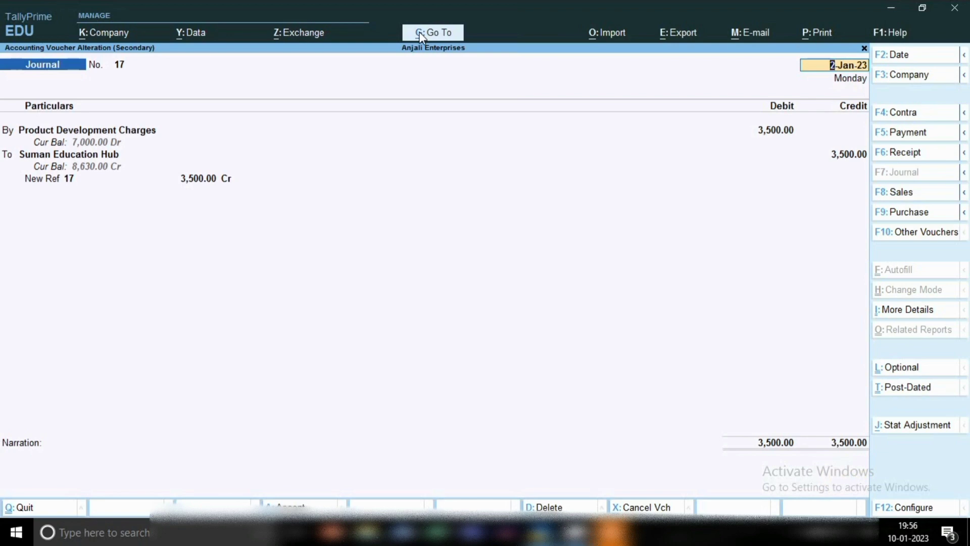
{"action": "key", "text": "BackSpace"}
{"action": "key", "text": "Escape"}
{"action": "key", "text": "y"}
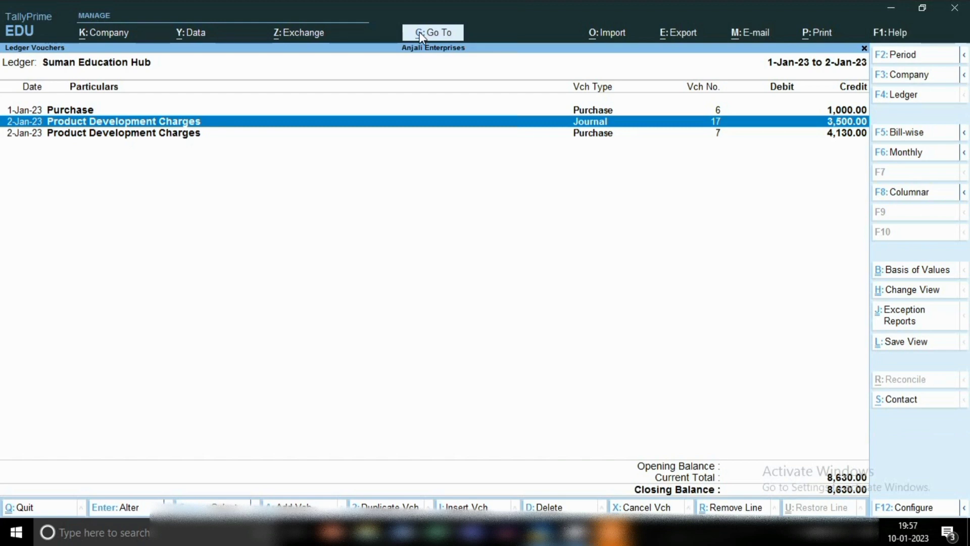
- Review the charge and GST lines of purchase voucher 7 and return to the ledger report
{"action": "key", "text": "Down"}
{"action": "key", "text": "Return"}
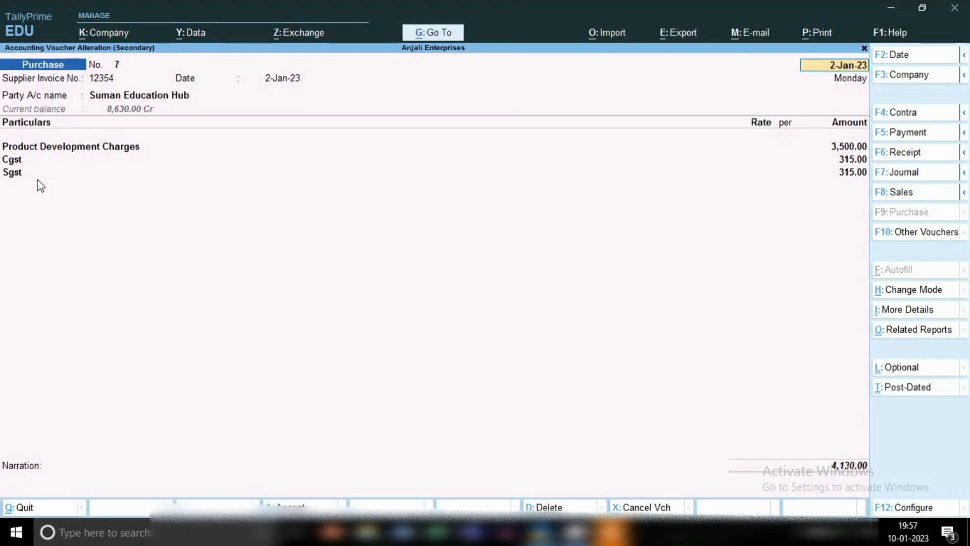
{"action": "key", "text": "BackSpace"}
{"action": "key", "text": "Escape"}
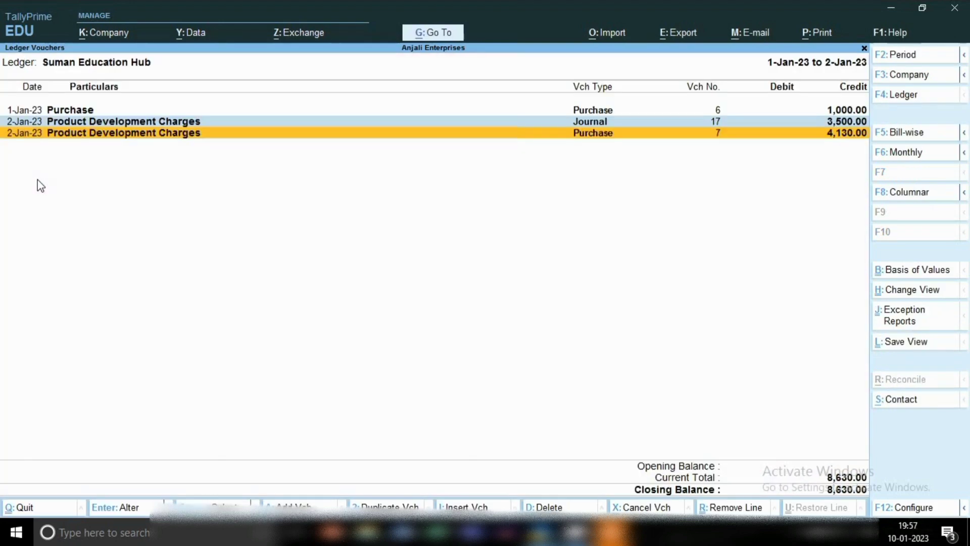
- Leave the Suman Education Hub ledger report and return to the Gateway of Tally
{"action": "key", "text": "Up"}
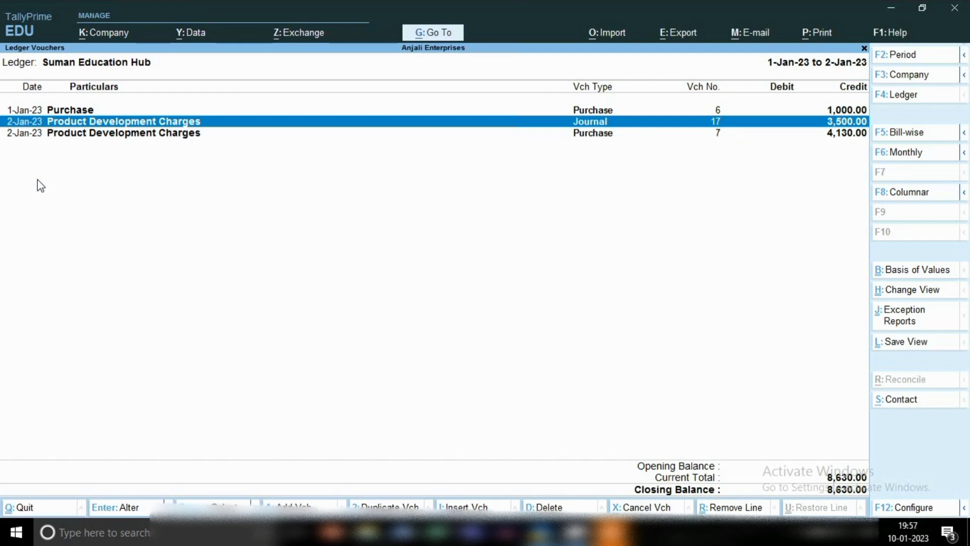
{"action": "key", "text": "Escape"}
{"action": "key", "text": "Escape"}
{"action": "key", "text": "Escape"}
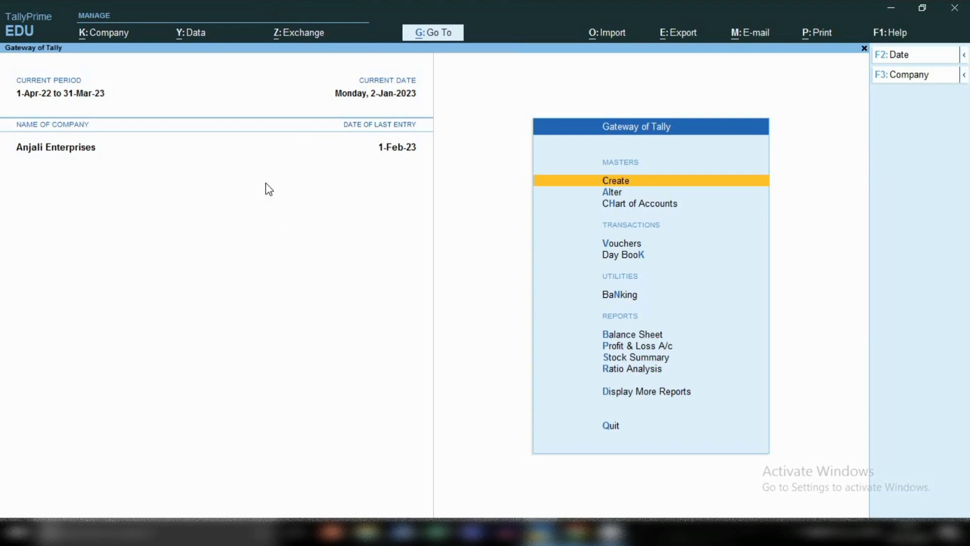
- In the company features, keep Tax Deducted at Source enabled and open the TDS deductor details
{"action": "left_click", "coordinate": [111, 44]}
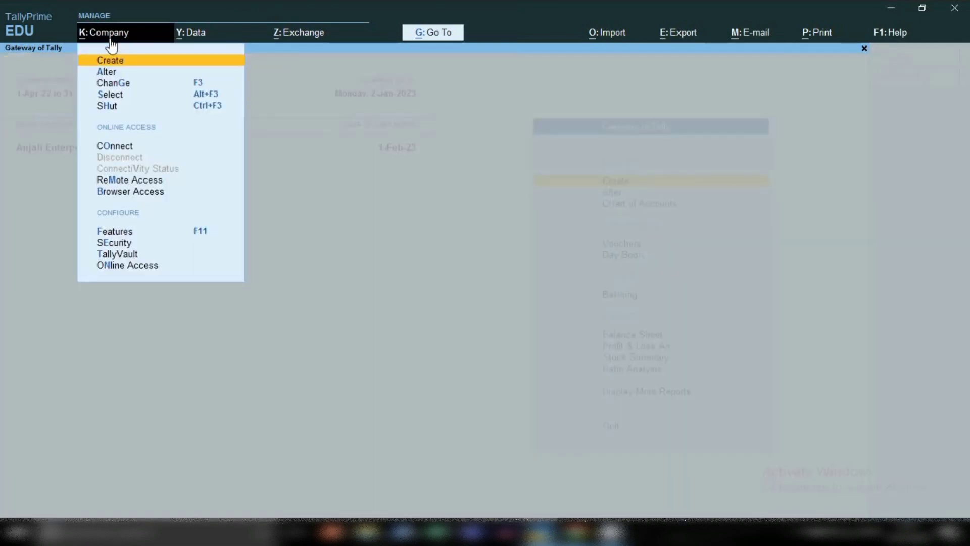
{"action": "left_click", "coordinate": [116, 232]}
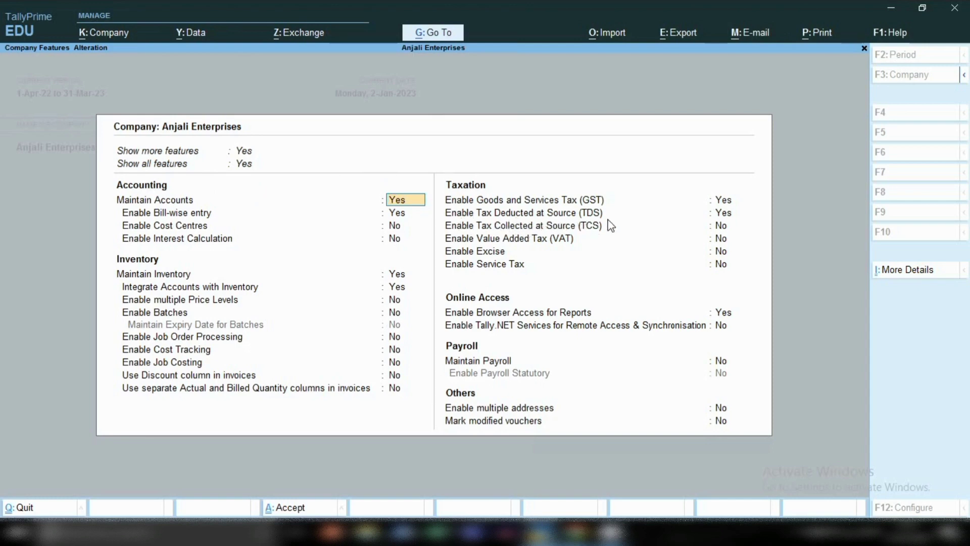
{"action": "left_click", "coordinate": [594, 218]}
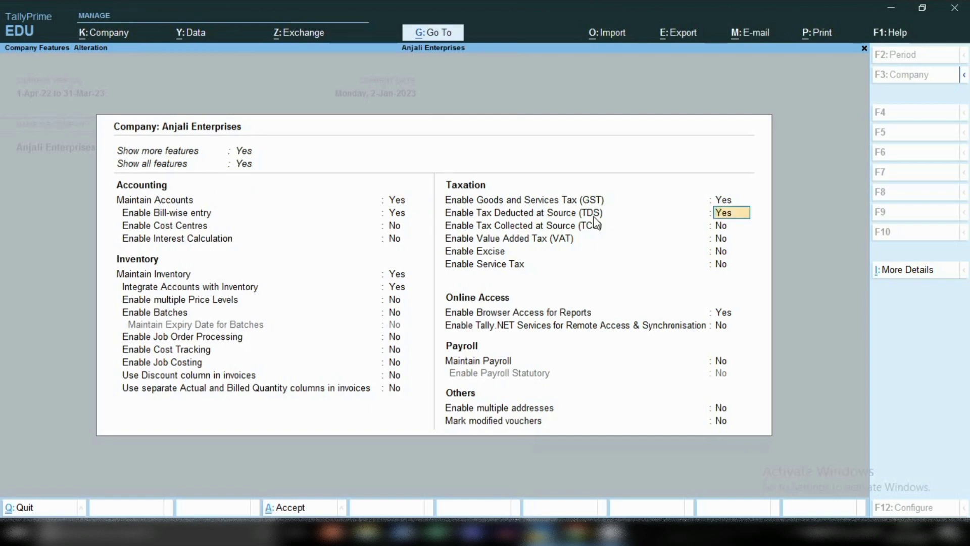
{"action": "key", "text": "Return"}
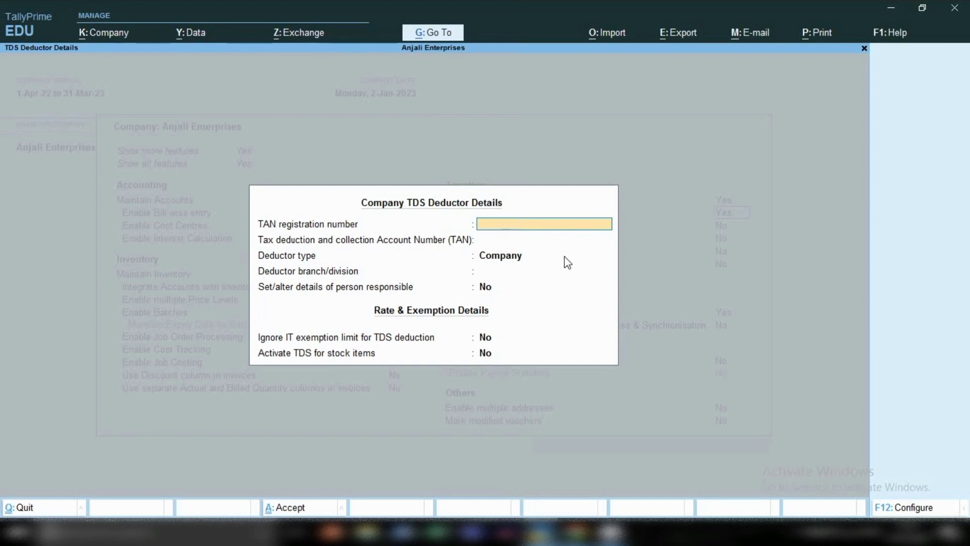
- Leave the TAN fields and branch blank, keep deductor type Company, and choose Yes for setting the details of the person responsible
{"action": "key", "text": "Return"}
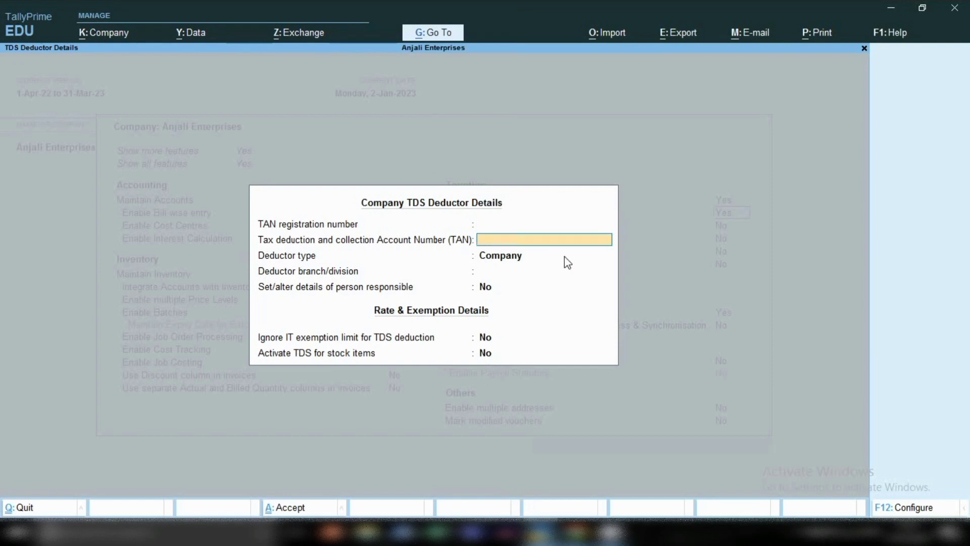
{"action": "key", "text": "Return"}
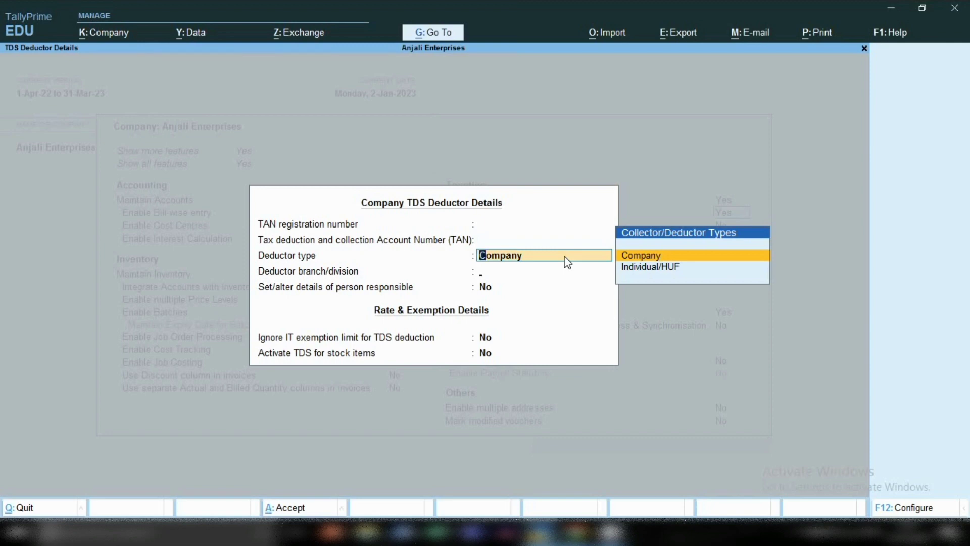
{"action": "key", "text": "Return"}
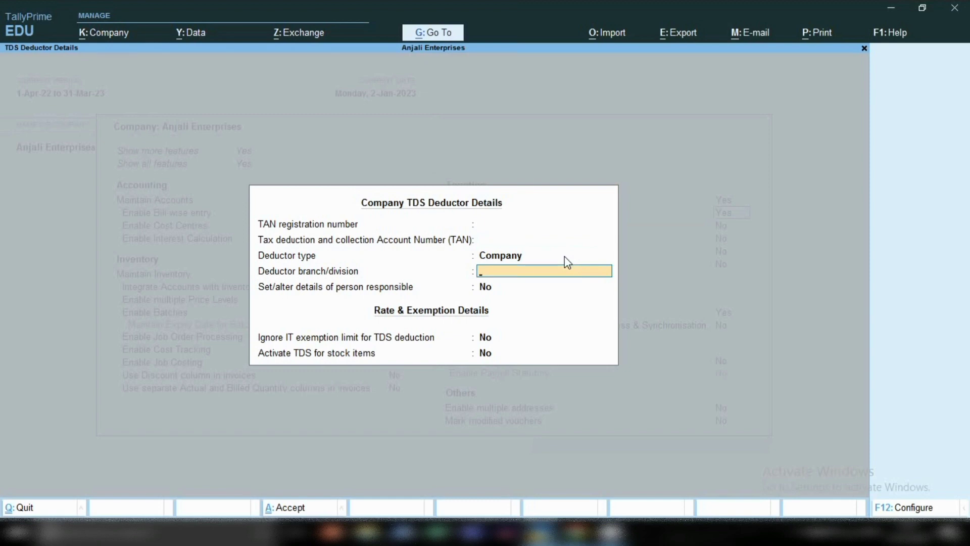
{"action": "key", "text": "Return"}
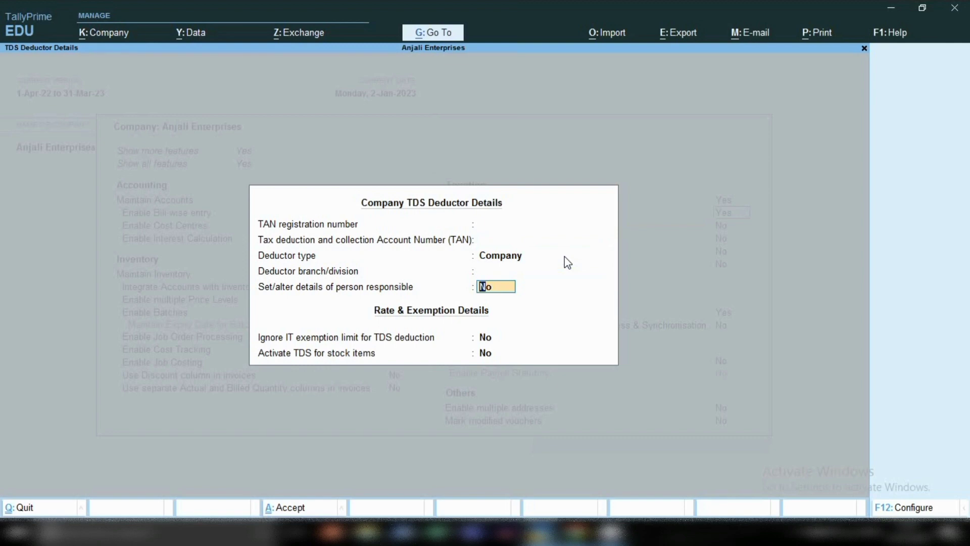
{"action": "type", "text": "y"}
{"action": "key", "text": "Return"}
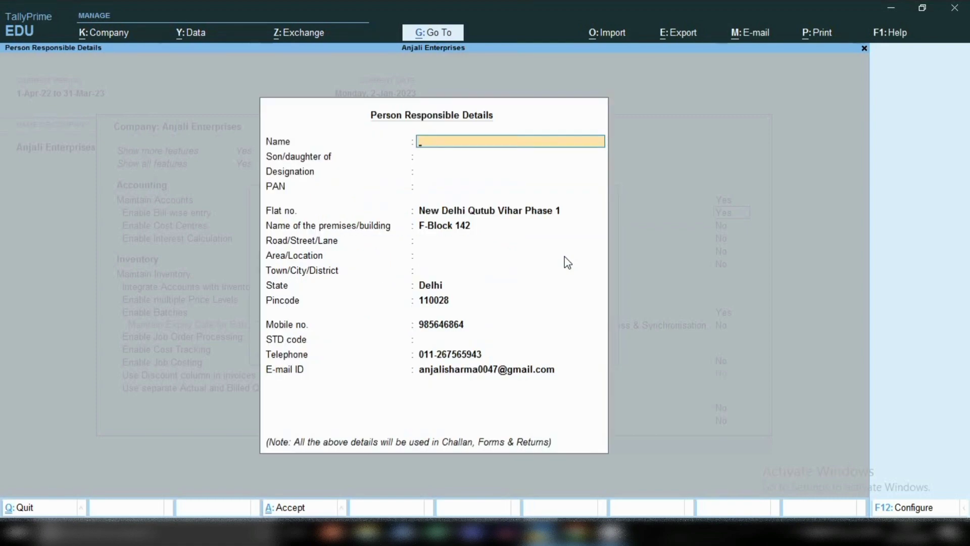
- Check the blank person responsible details twice and quit them without filling anything in
{"action": "key", "text": "Escape"}
{"action": "key", "text": "y"}
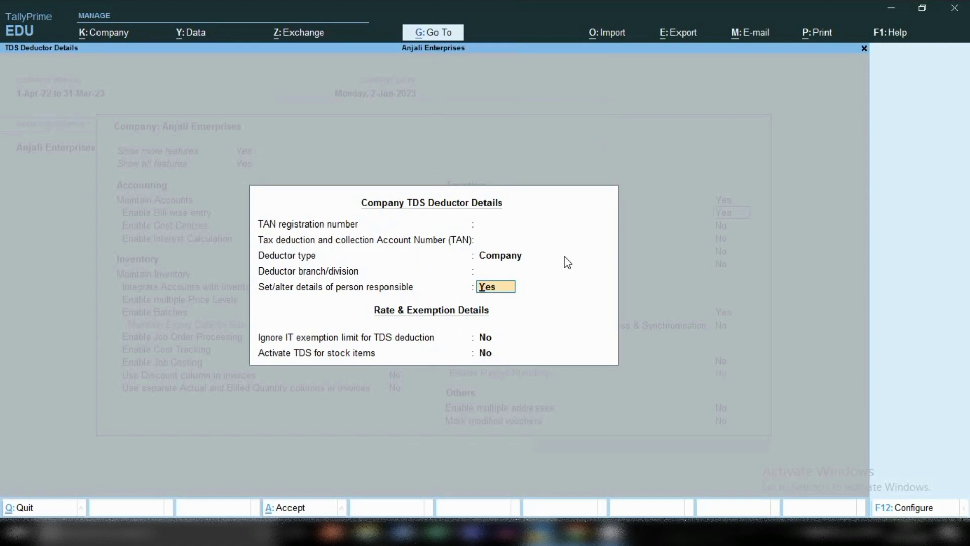
{"action": "key", "text": "Return"}
{"action": "key", "text": "Escape"}
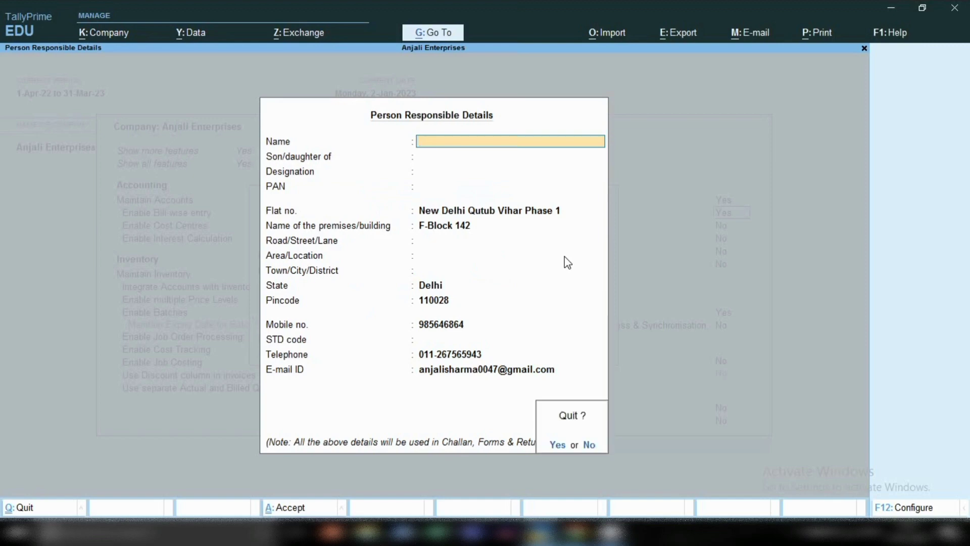
{"action": "key", "text": "y"}
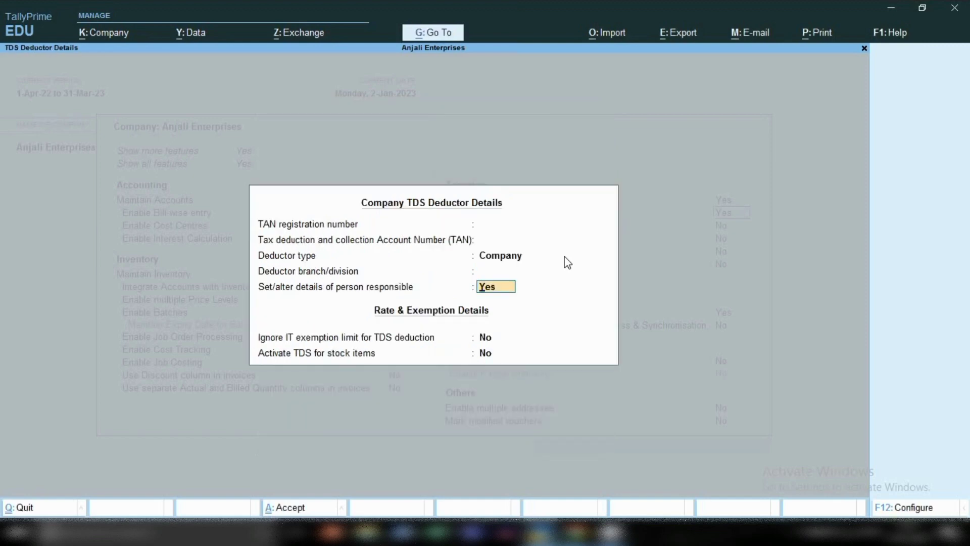
- Quit the TDS deductor details and the company features without saving and return to the Gateway of Tally
{"action": "key", "text": "BackSpace"}
{"action": "key", "text": "Escape"}
{"action": "key", "text": "y"}
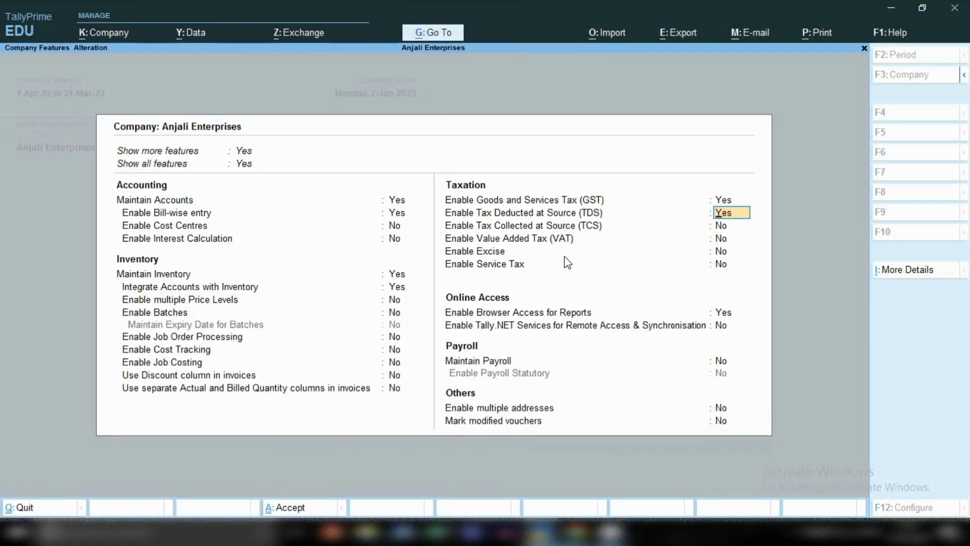
{"action": "key", "text": "BackSpace"}
{"action": "key", "text": "Escape"}
{"action": "key", "text": "y"}
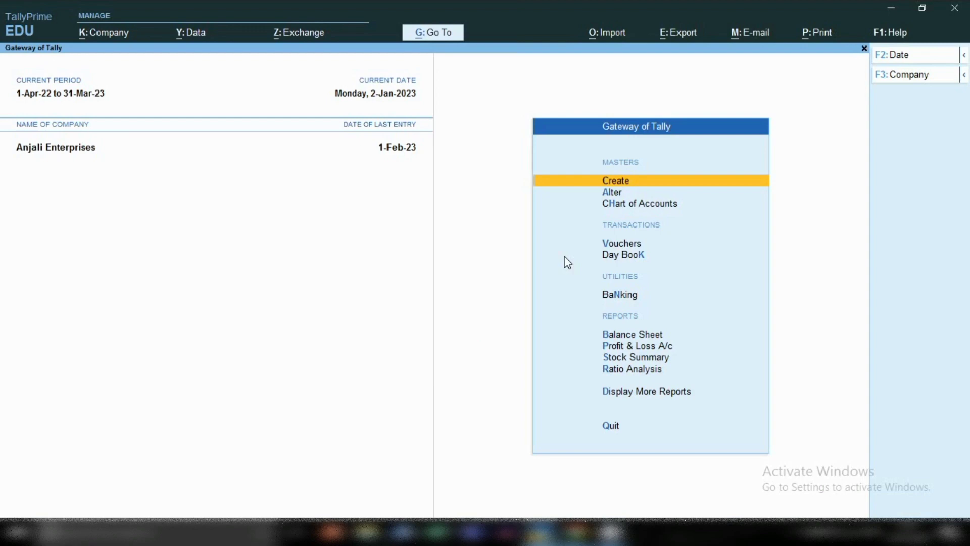
{"action": "left_click", "coordinate": [607, 188]}
{"action": "key", "text": "Down"}
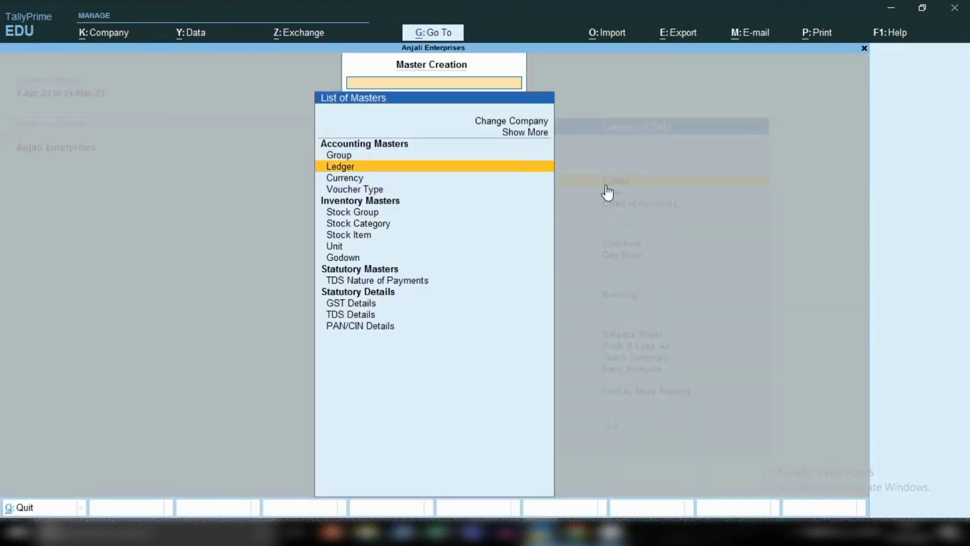
{"action": "key", "text": "Return"}
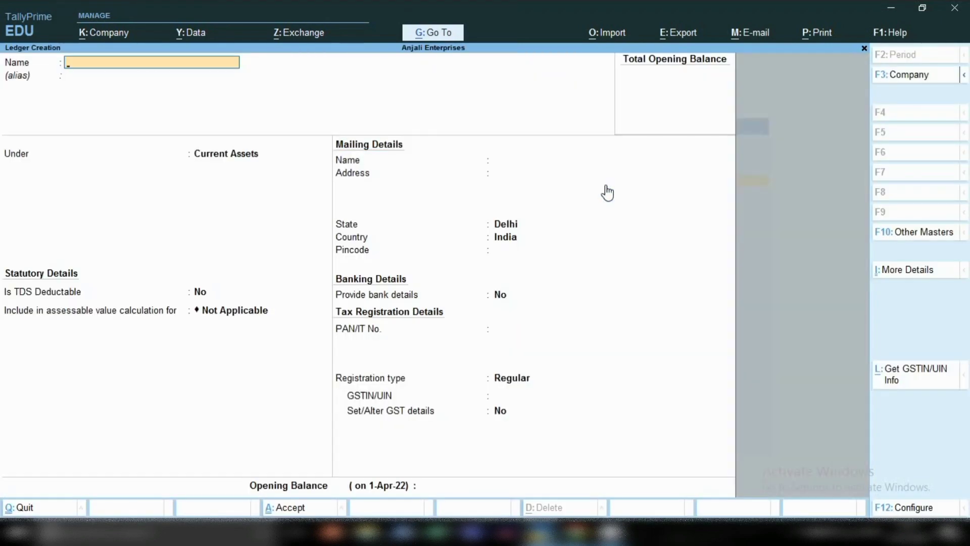
{"action": "key", "text": "Escape"}
{"action": "key", "text": "Escape"}
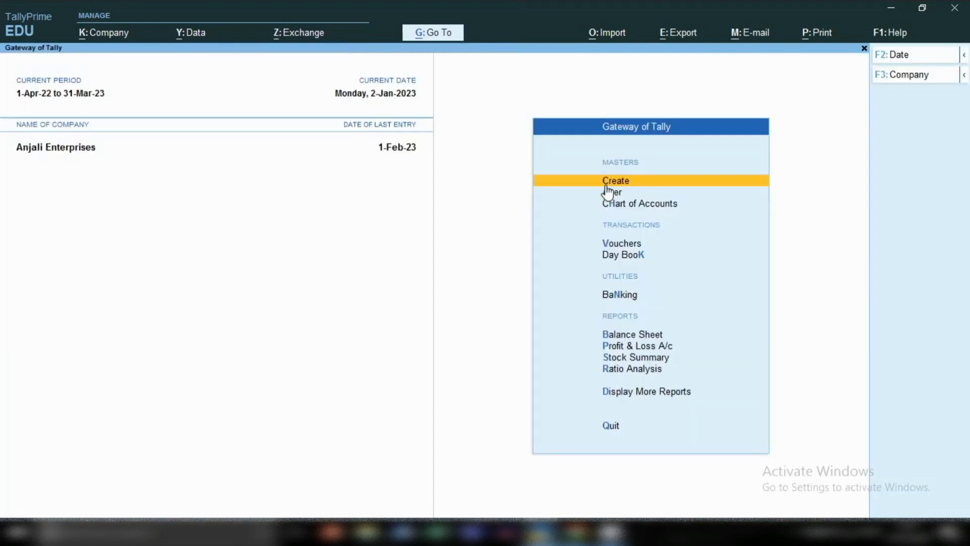
- Open the advocate's party ledger for alteration
{"action": "key", "text": "Down"}
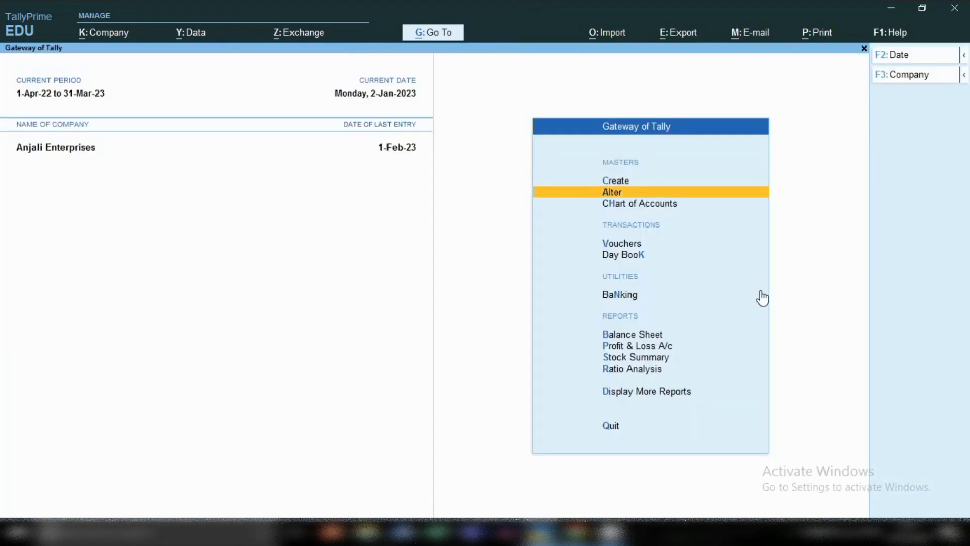
{"action": "key", "text": "Return"}
{"action": "key", "text": "Down"}
{"action": "key", "text": "Return"}
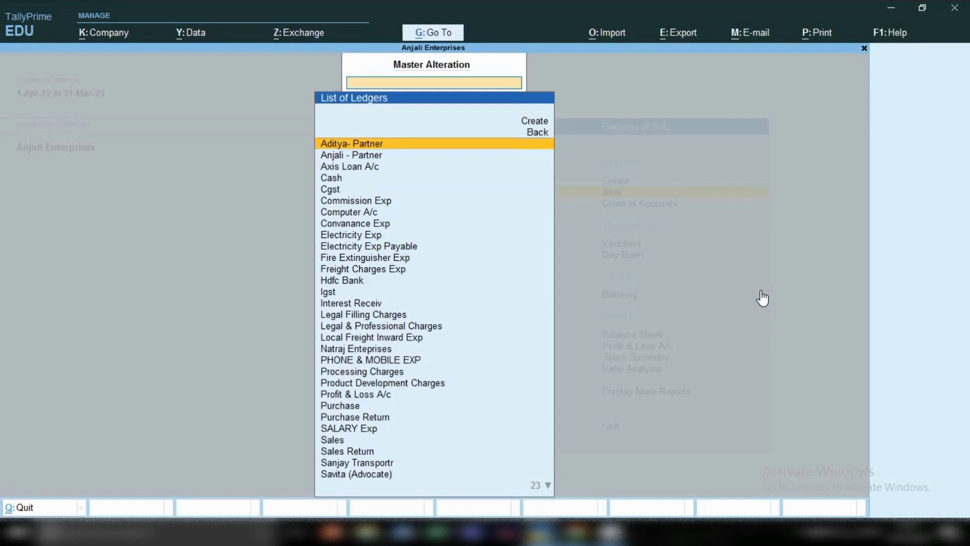
{"action": "type", "text": "Savi"}
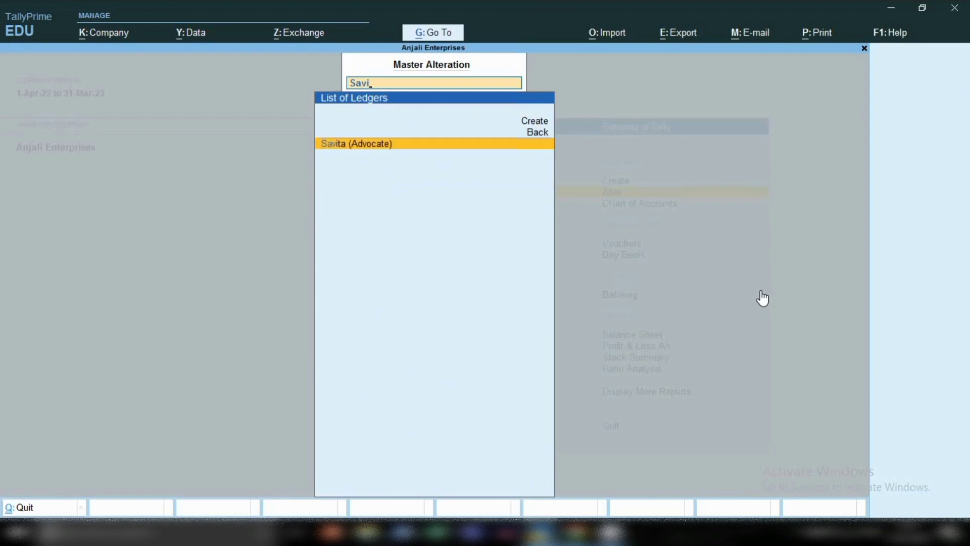
{"action": "key", "text": "Return"}
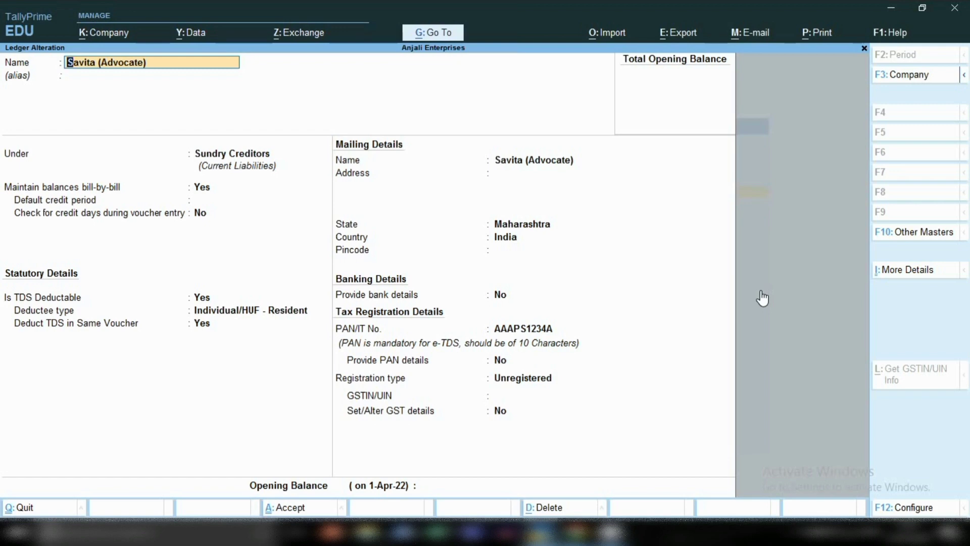
- Review the advocate ledger's group, bill-by-bill and TDS settings, including the deductee type and TDS deduction in the same voucher
{"action": "key", "text": "Return"}
{"action": "key", "text": "Return"}
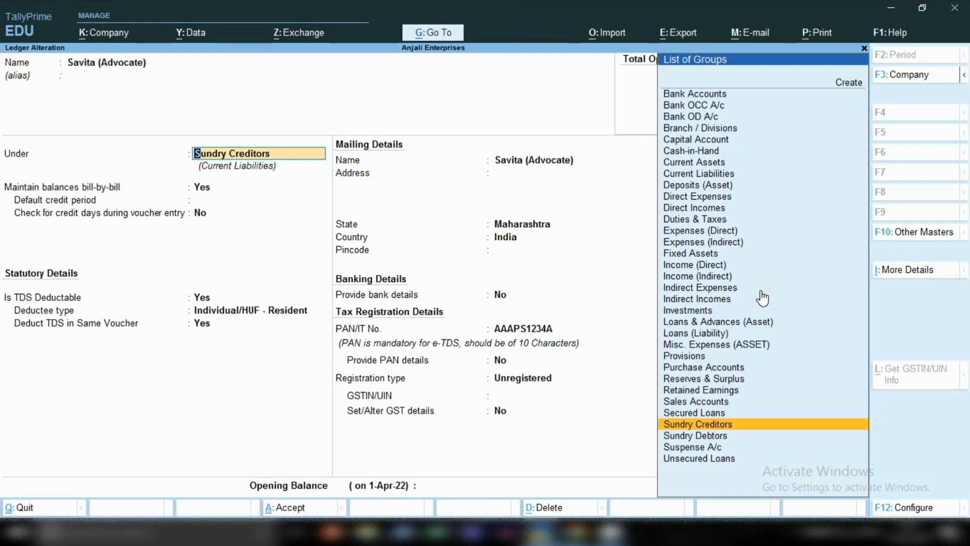
{"action": "key", "text": "Return"}
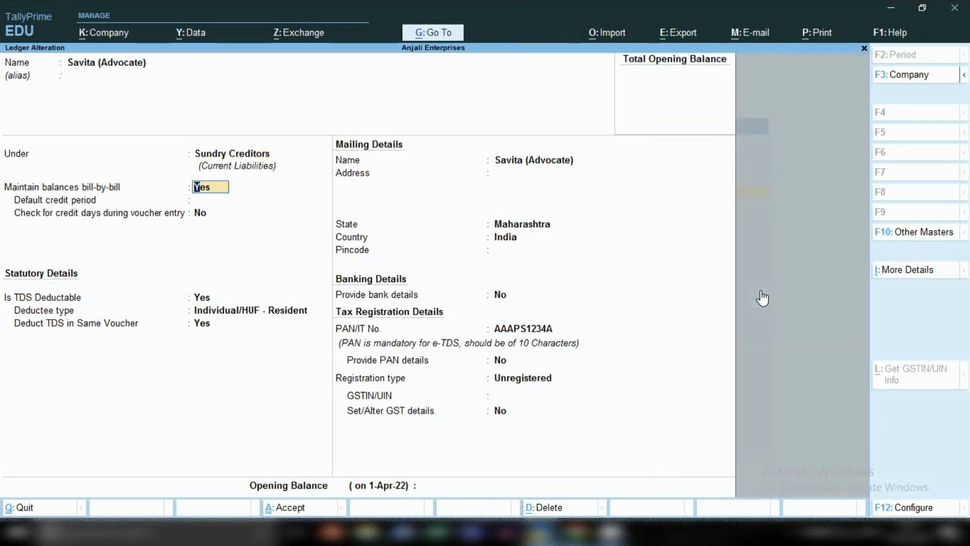
{"action": "key", "text": "Return"}
{"action": "key", "text": "Return"}
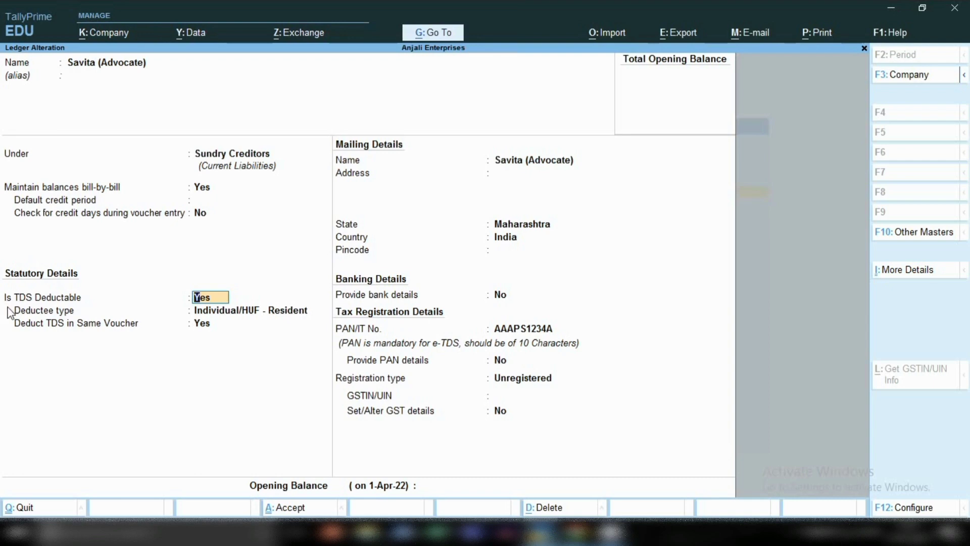
{"action": "left_click", "coordinate": [230, 320]}
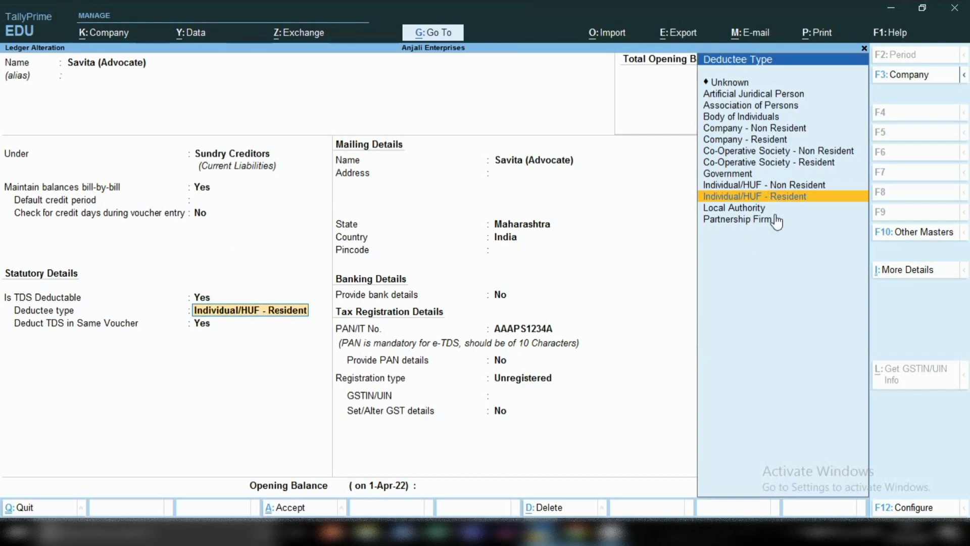
{"action": "key", "text": "Return"}
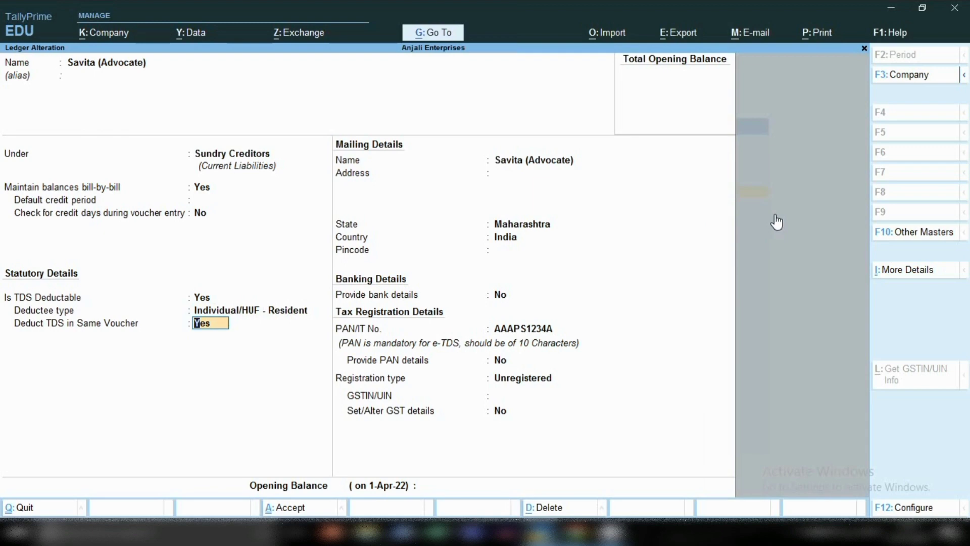
{"action": "key", "text": "Return"}
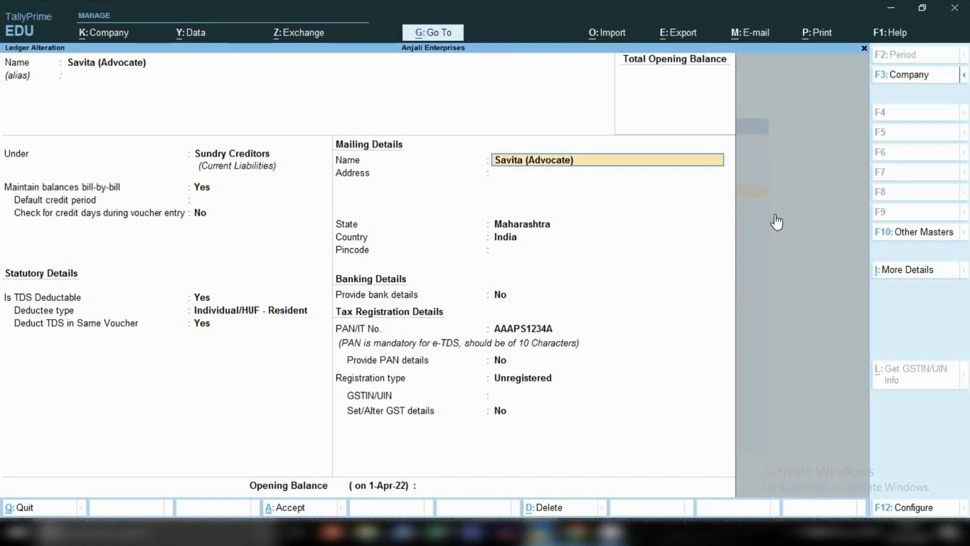
- Review the advocate ledger's mailing, bank, PAN and registration type details, and quit the alteration without saving
{"action": "key", "text": "Return"}
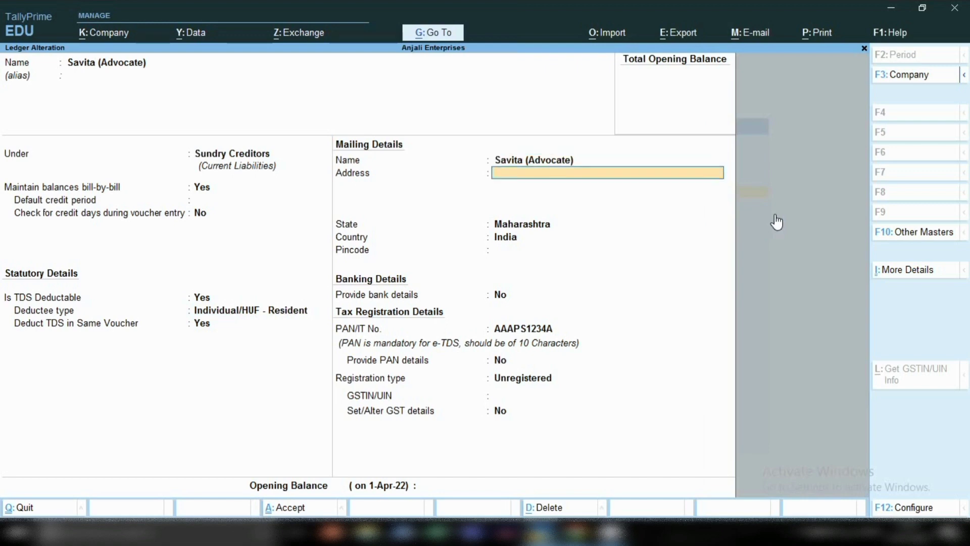
{"action": "key", "text": "Return"}
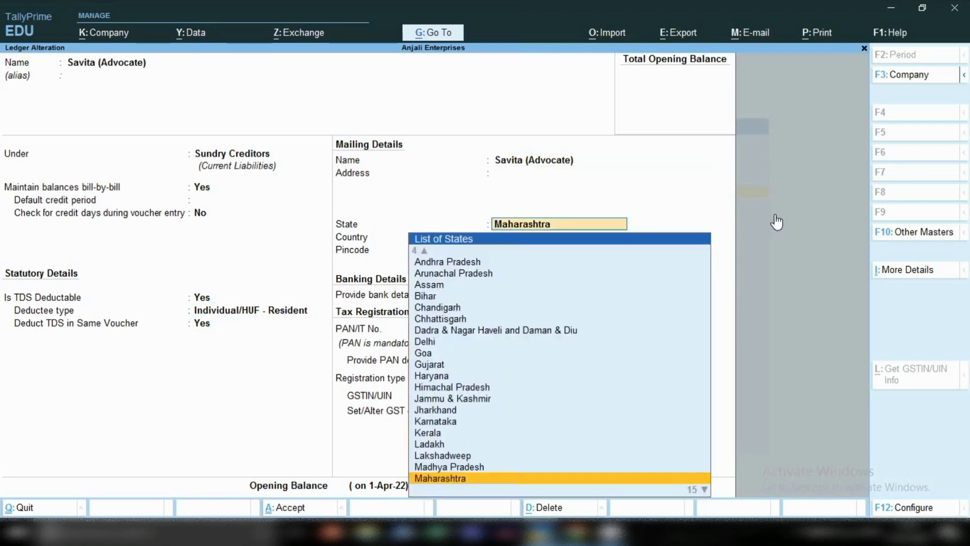
{"action": "key", "text": "Return"}
{"action": "key", "text": "Return"}
{"action": "key", "text": "Return"}
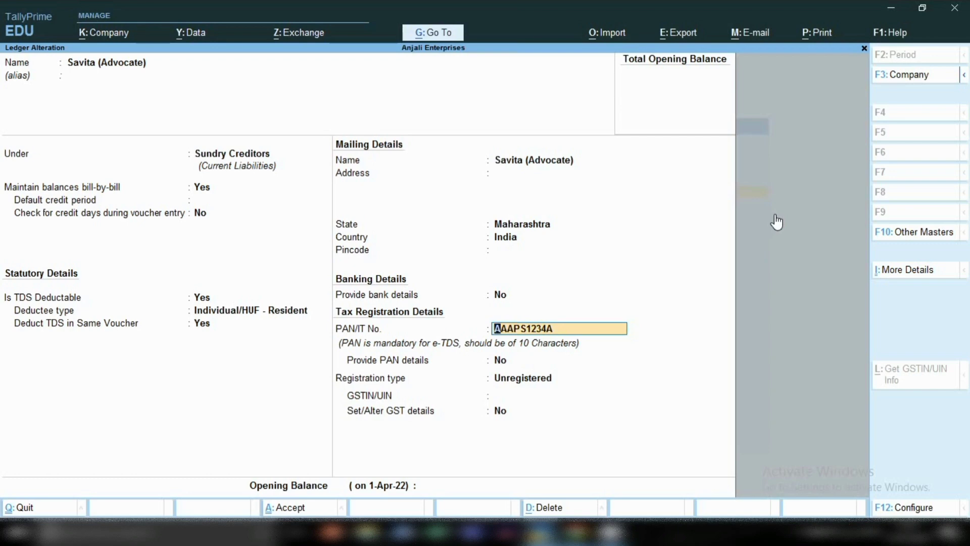
{"action": "key", "text": "Return"}
{"action": "key", "text": "Return"}
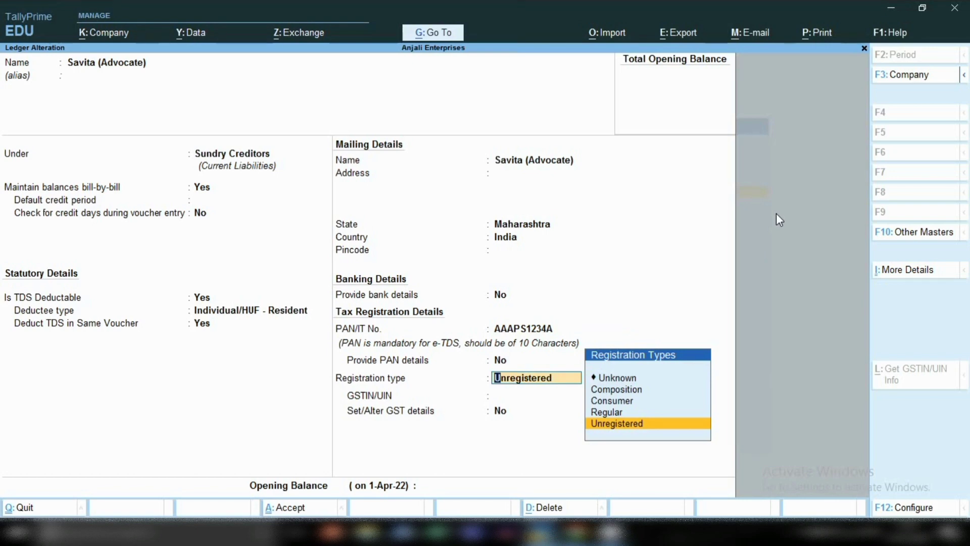
{"action": "key", "text": "BackSpace"}
{"action": "key", "text": "Escape"}
{"action": "type", "text": "y"}
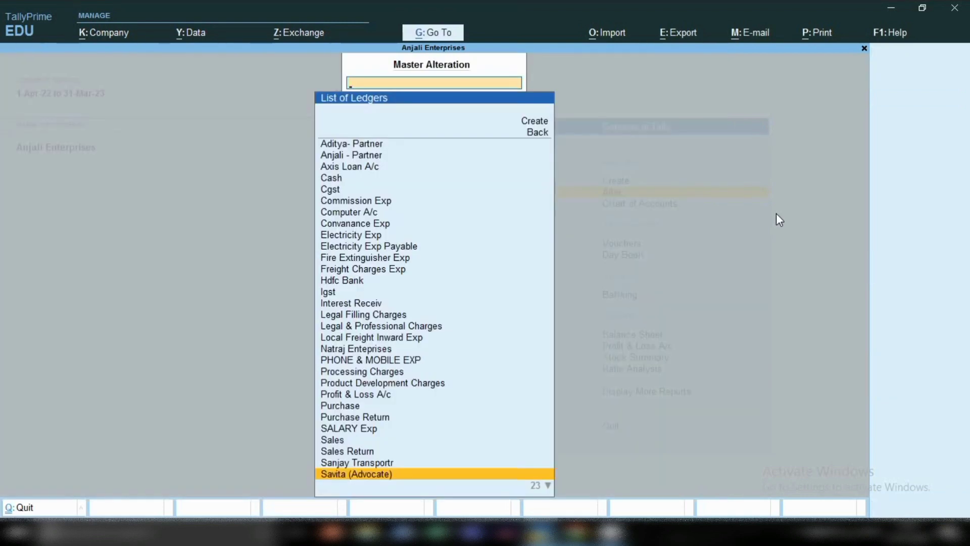
- Open the Legal & Professional Charges ledger for alteration, keep it under Indirect Expenses and leave the ledger type Not Applicable
{"action": "type", "text": "Leg"}
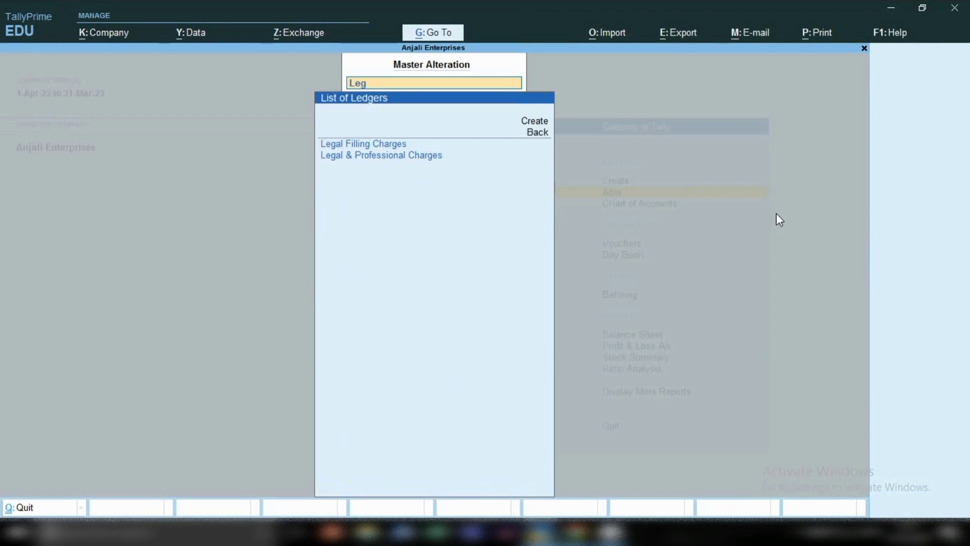
{"action": "key", "text": "Down"}
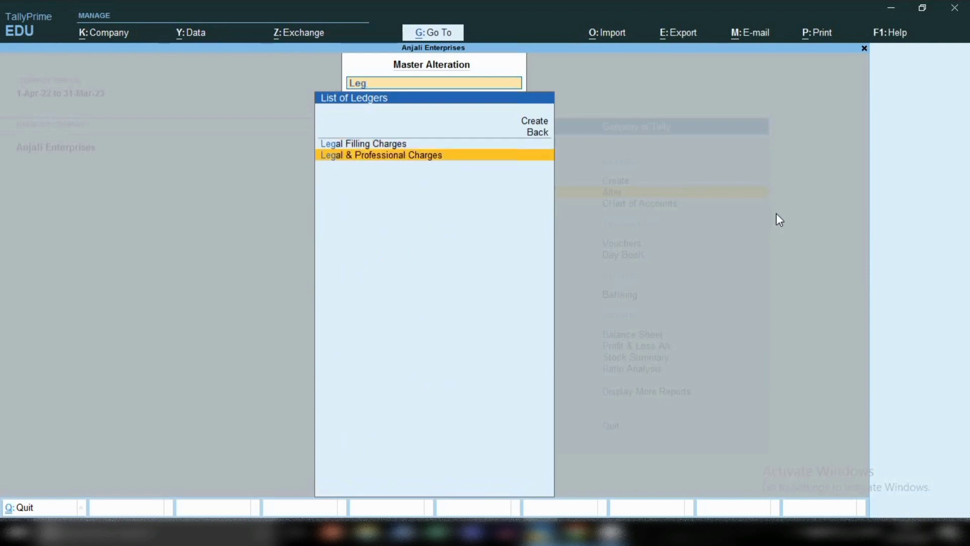
{"action": "key", "text": "Return"}
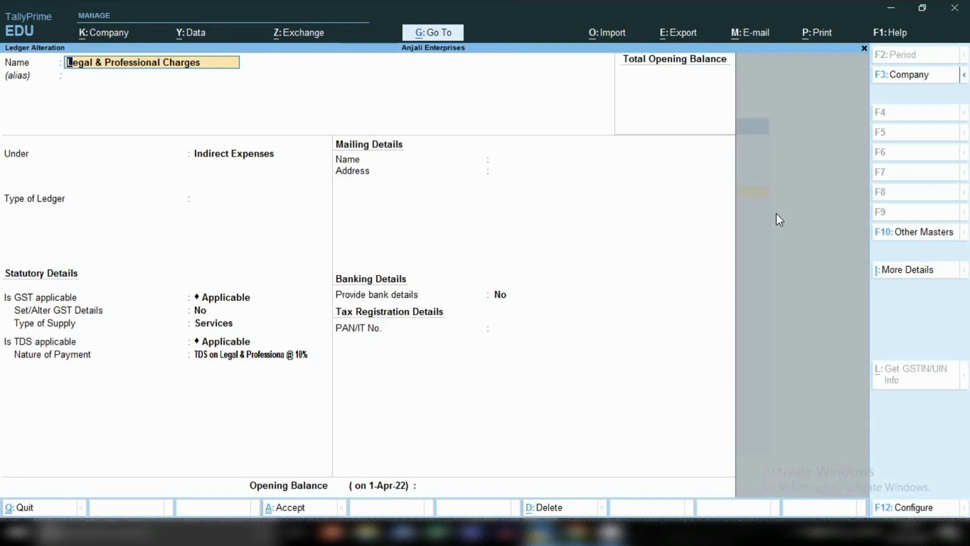
{"action": "key", "text": "Return"}
{"action": "key", "text": "Return"}
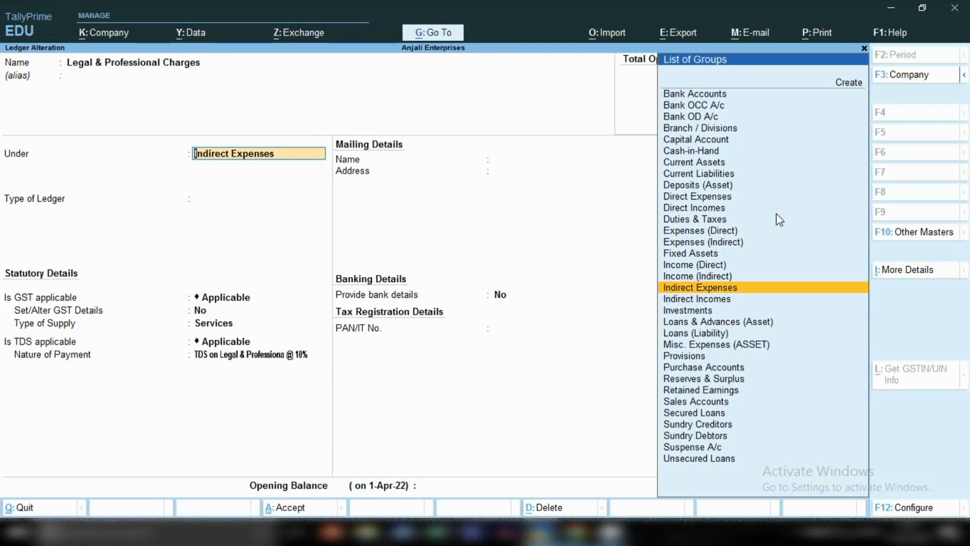
{"action": "key", "text": "Return"}
{"action": "key", "text": "Return"}
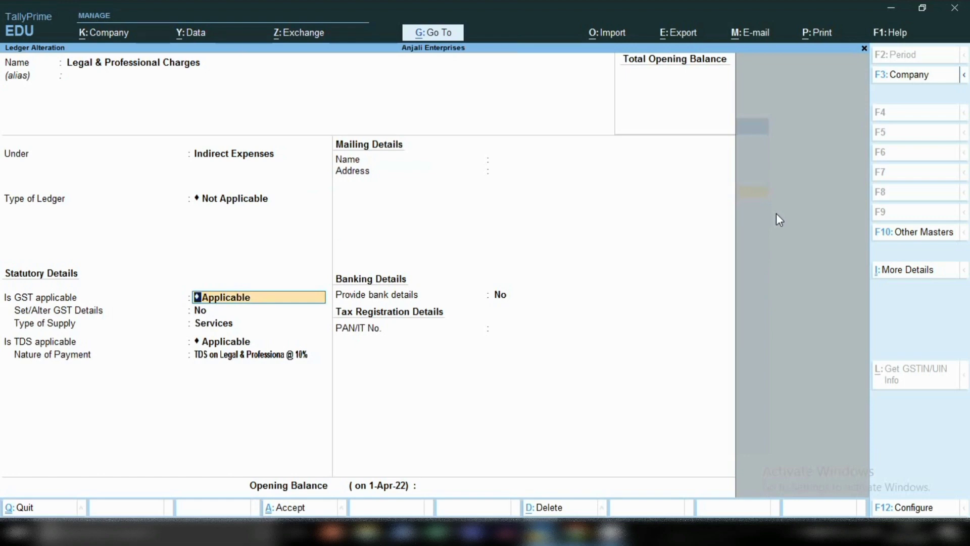
- Keep GST applicable, choose Yes for setting GST details, and review the HSN/SAC, nature of transaction and taxability up to reverse charge
{"action": "key", "text": "Return"}
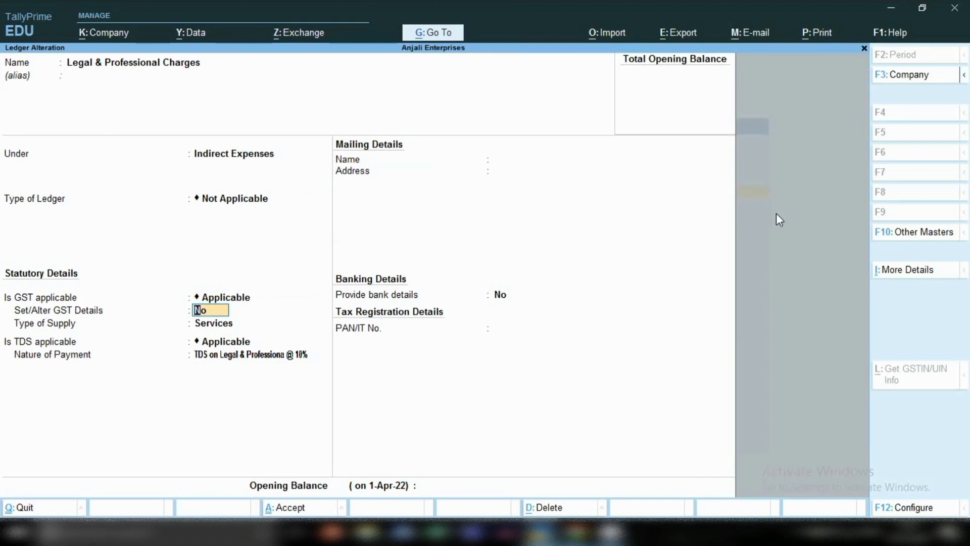
{"action": "type", "text": "y"}
{"action": "key", "text": "Return"}
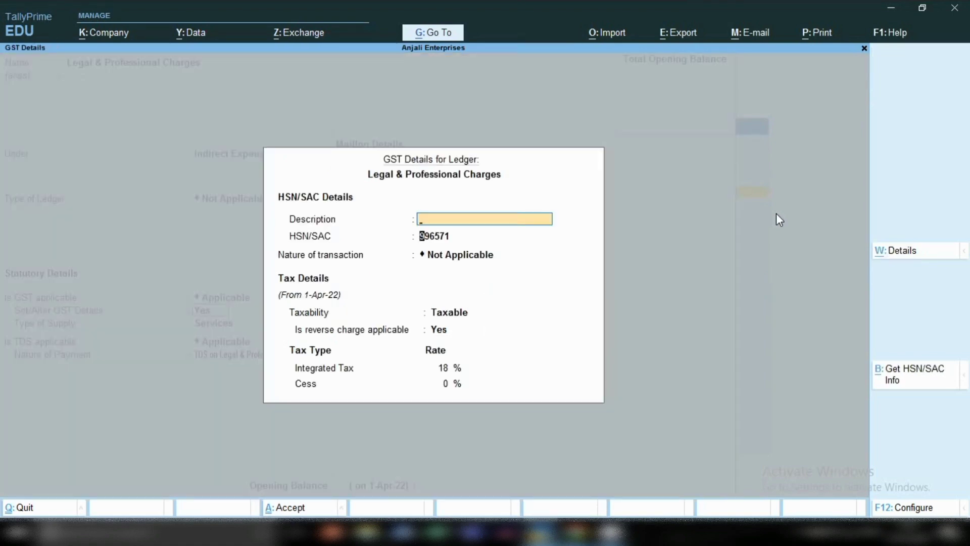
{"action": "key", "text": "Return"}
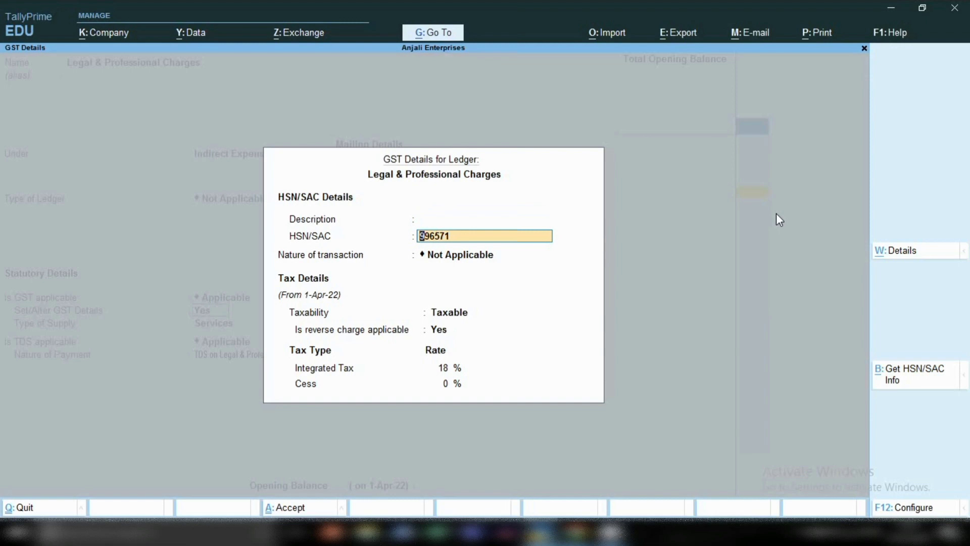
{"action": "key", "text": "Return"}
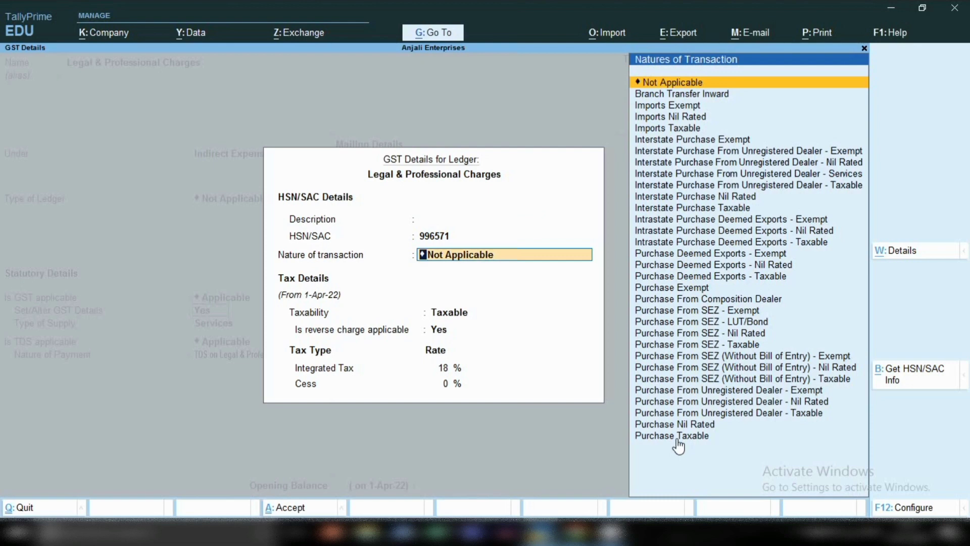
{"action": "key", "text": "Return"}
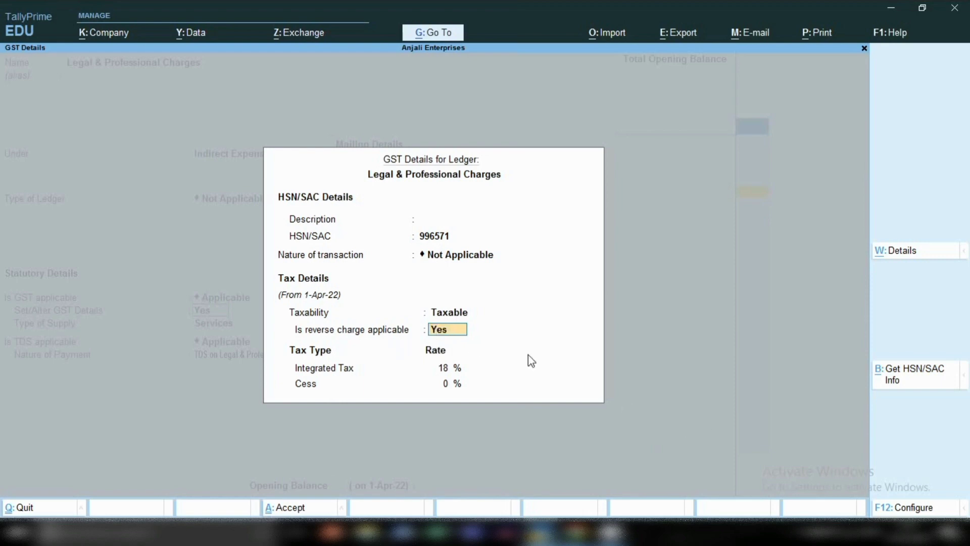
- Check the Enable Reverse Charge calculation option in the GST details configuration and return to the GST details
{"action": "left_click", "coordinate": [895, 512]}
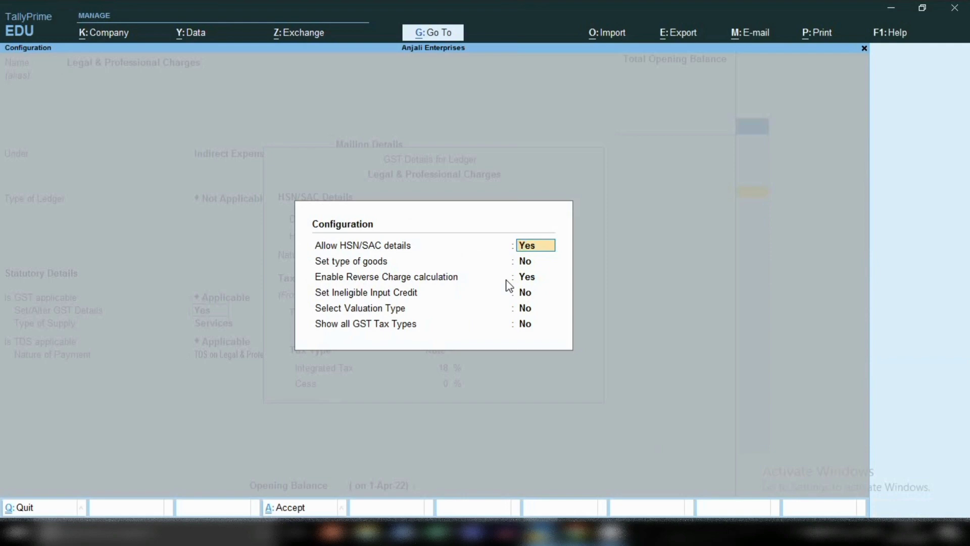
{"action": "key", "text": "BackSpace"}
{"action": "key", "text": "Escape"}
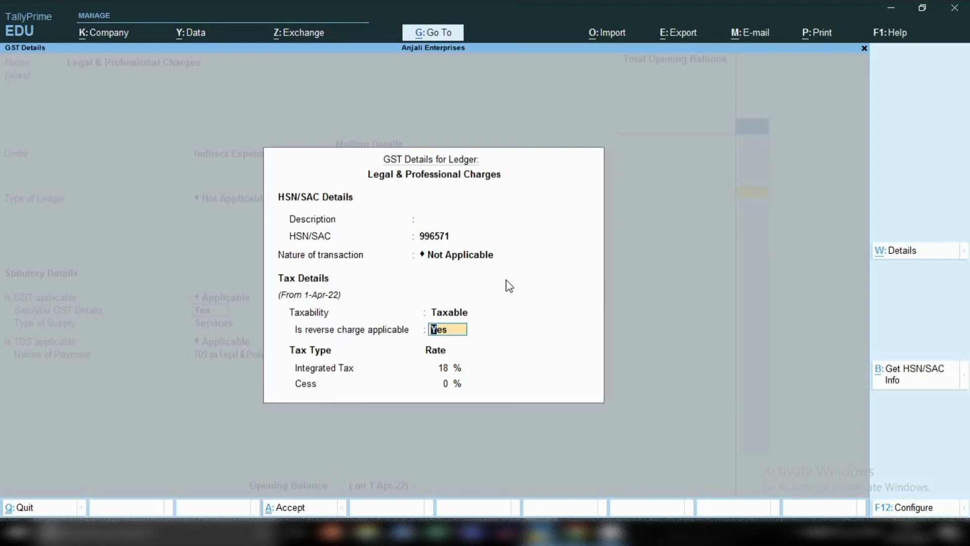
- Keep reverse charge at Yes and integrated tax at 18%, with Services as the type of supply and TDS Applicable
{"action": "key", "text": "Return"}
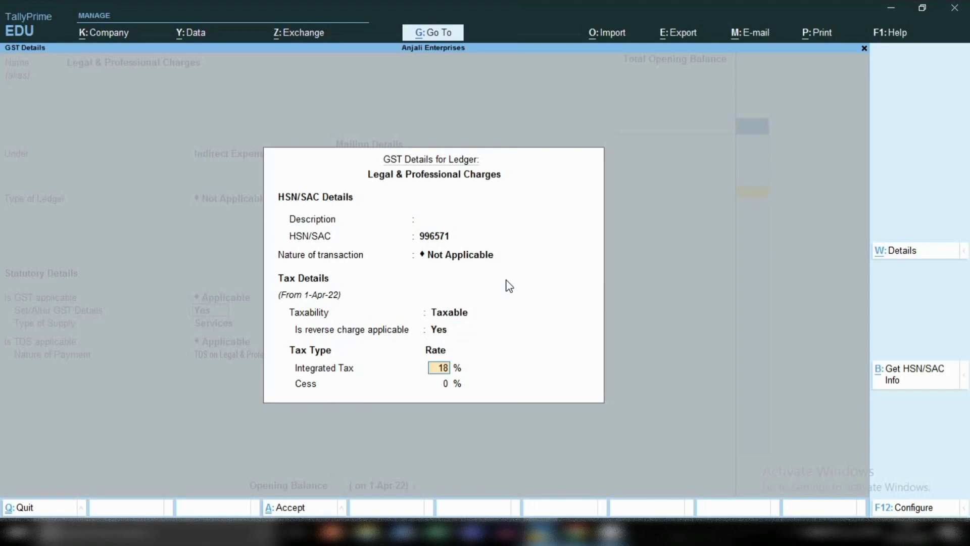
{"action": "key", "text": "Return"}
{"action": "key", "text": "Return"}
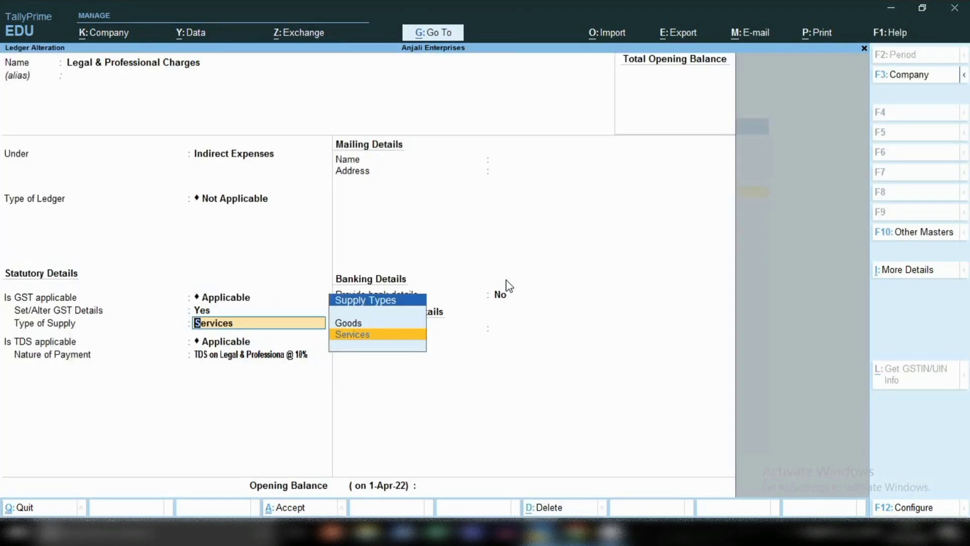
{"action": "key", "text": "Return"}
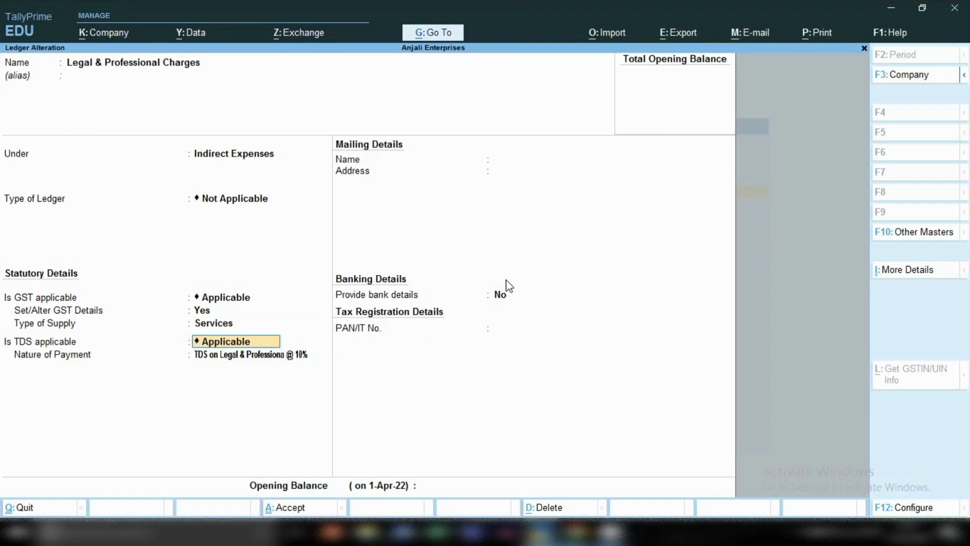
{"action": "key", "text": "Return"}
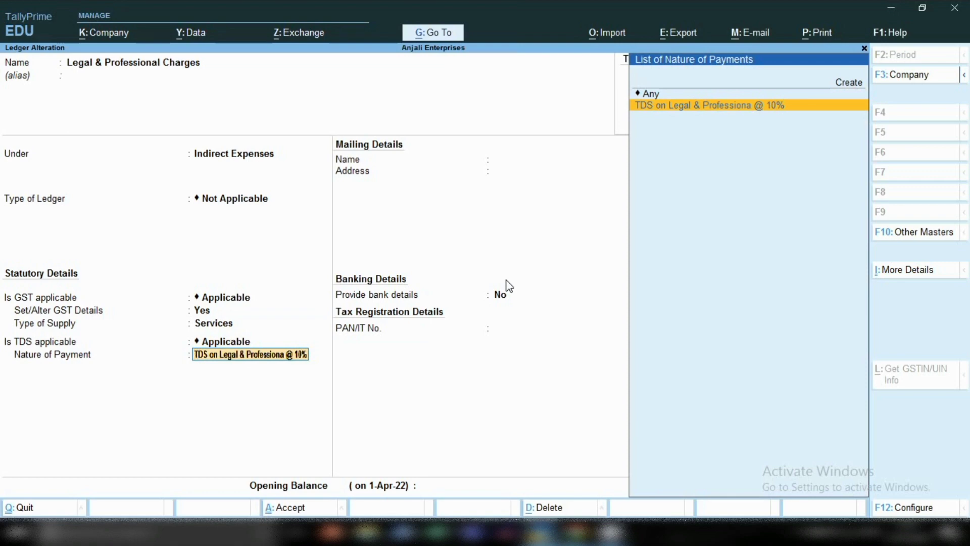
- Open the ledger's TDS nature of payment, review its section, payment code, PAN rates and threshold limit, and quit without saving
{"action": "key", "text": "ctrl+Return"}
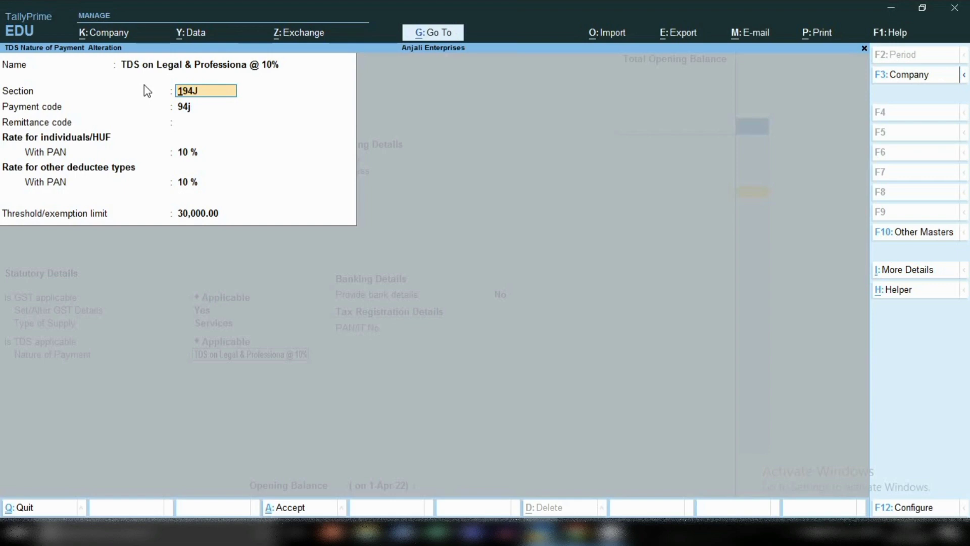
{"action": "key", "text": "Return"}
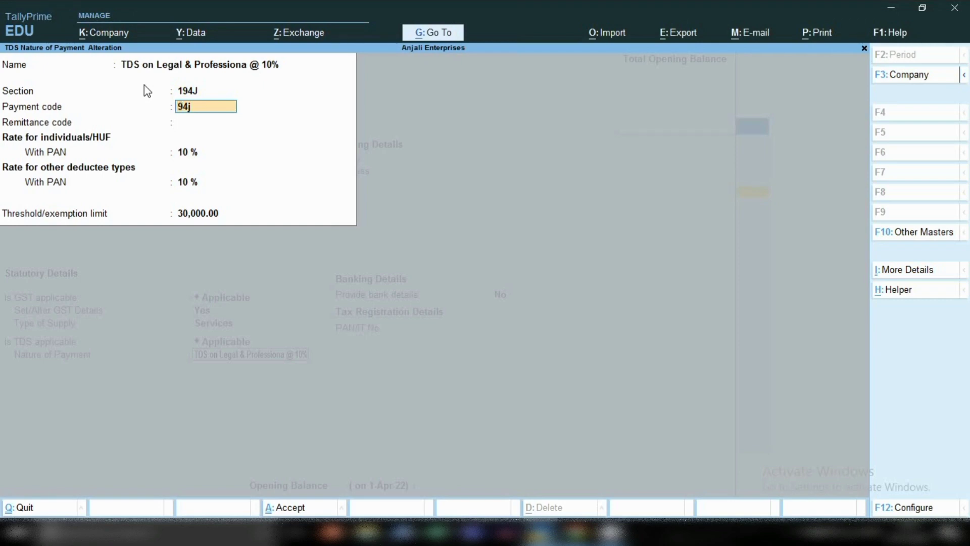
{"action": "key", "text": "Return"}
{"action": "key", "text": "Return"}
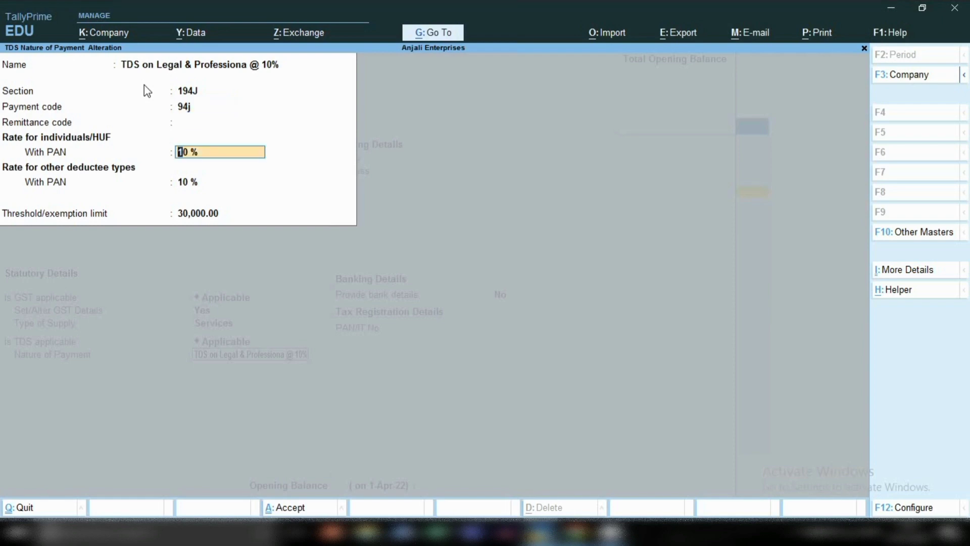
{"action": "key", "text": "Return"}
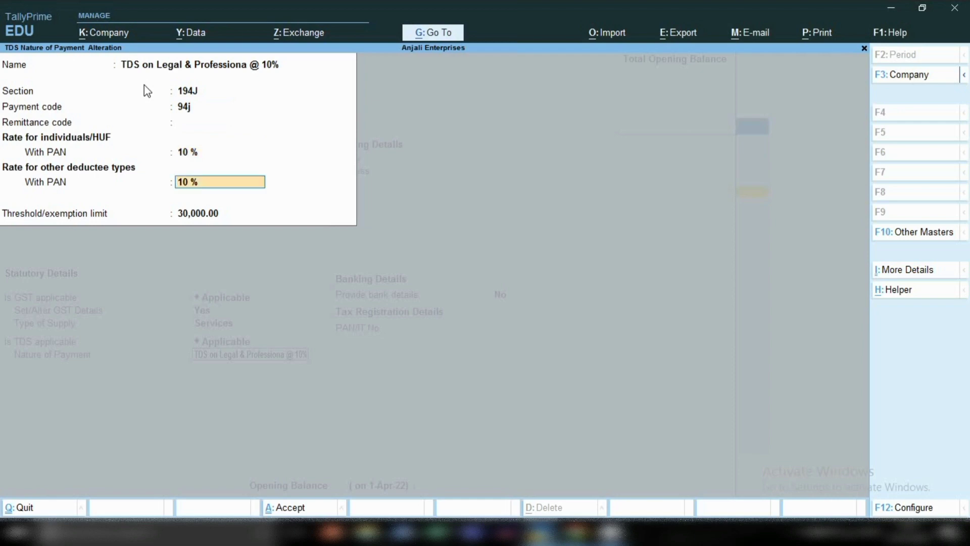
{"action": "key", "text": "Return"}
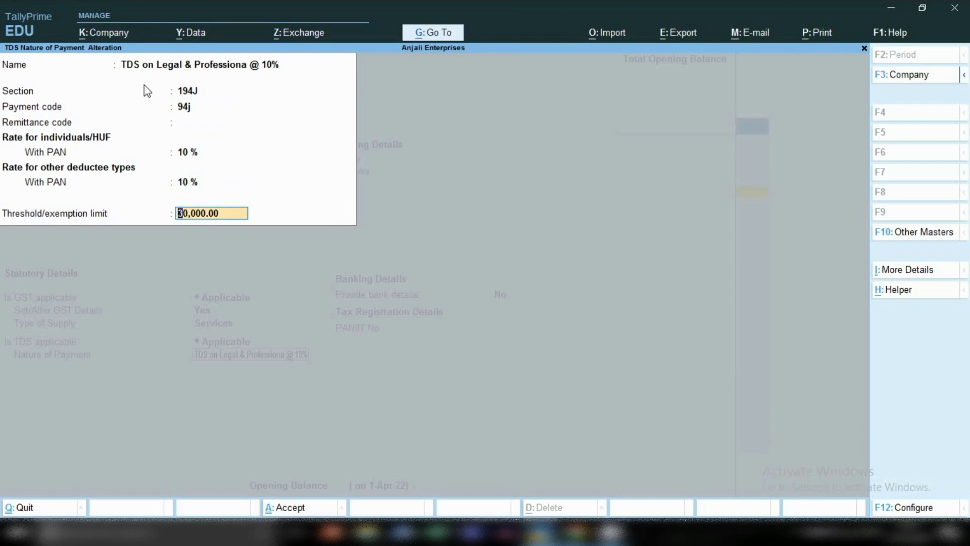
{"action": "key", "text": "BackSpace"}
{"action": "key", "text": "Escape"}
{"action": "key", "text": "y"}
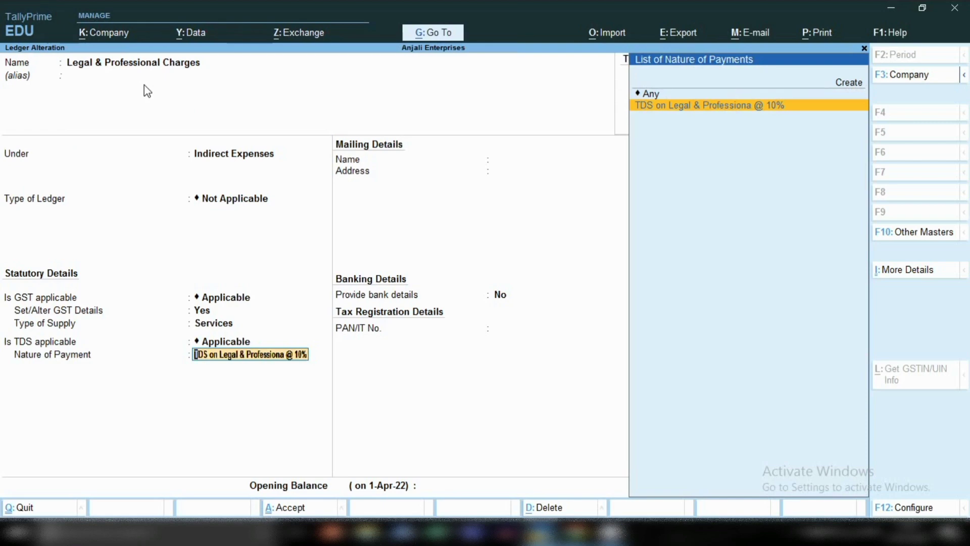
- Keep TDS on Legal & Professiona @ 10% as the nature of payment, save the ledger and return to the ledger list
{"action": "key", "text": "Return"}
{"action": "key", "text": "Return"}
{"action": "key", "text": "Return"}
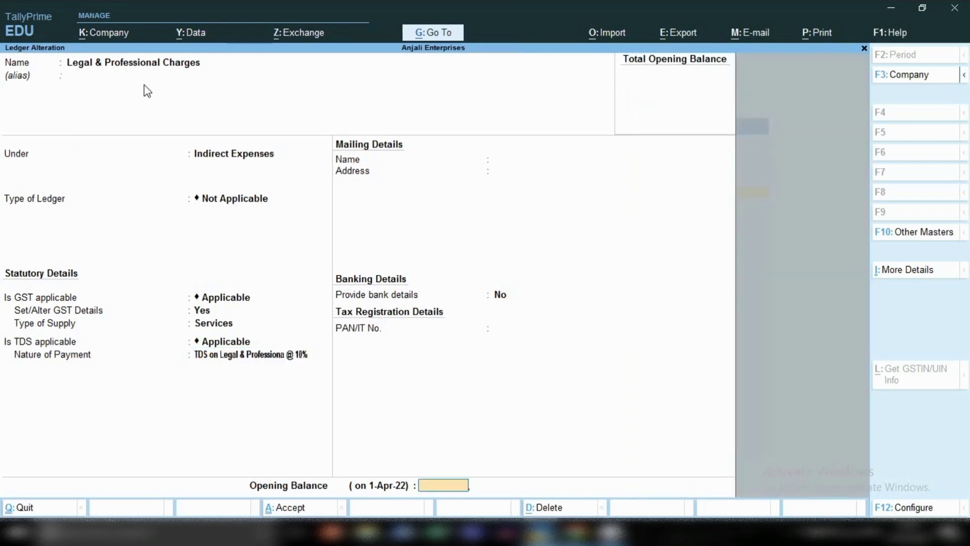
{"action": "key", "text": "Return"}
{"action": "key", "text": "Return"}
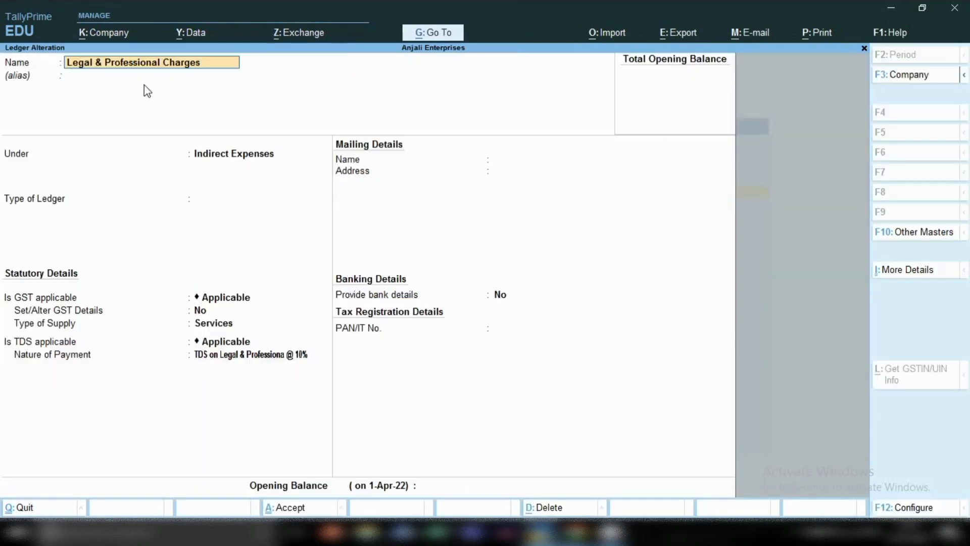
{"action": "key", "text": "BackSpace"}
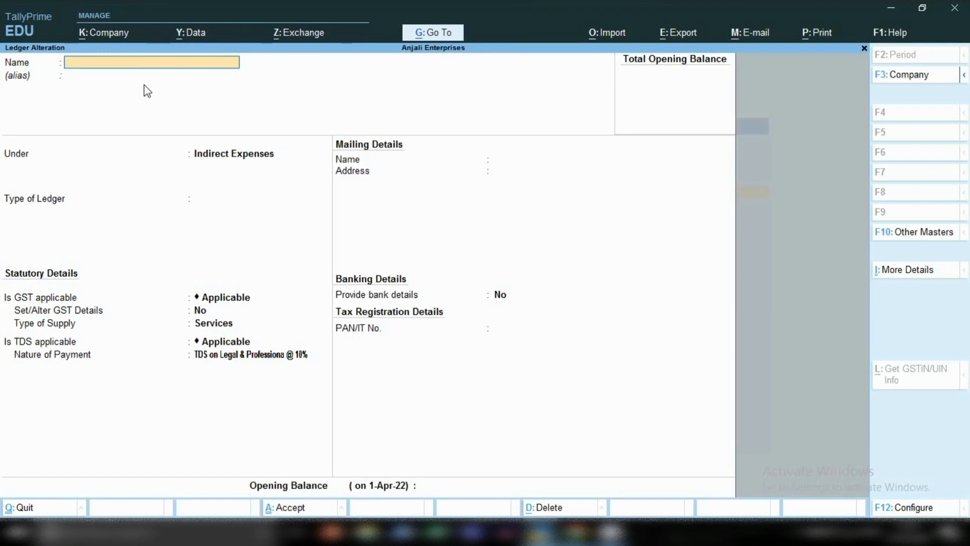
{"action": "key", "text": "Escape"}
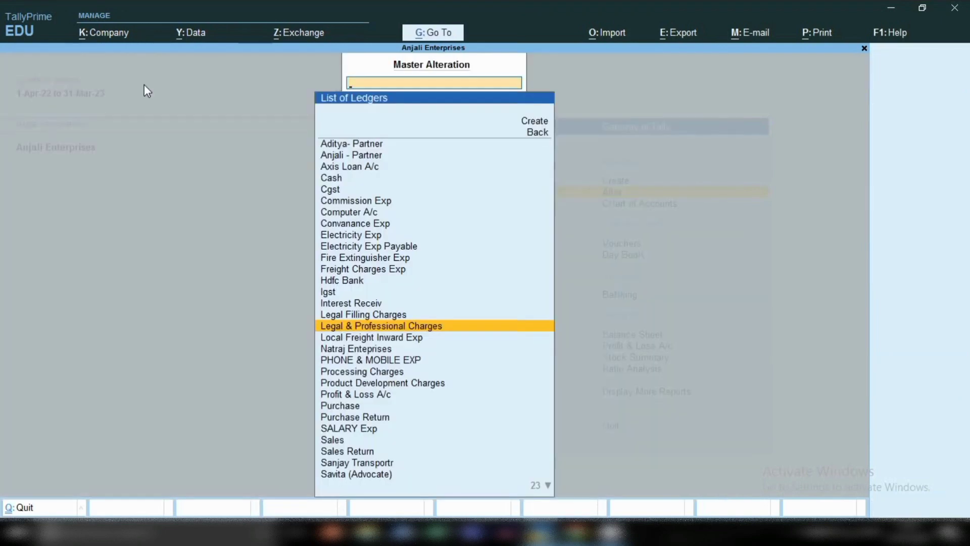
- Open the Tds on Profetional ledger, keep it under Duties & Taxes with duty type TDS, and save it
{"action": "type", "text": "Tds"}
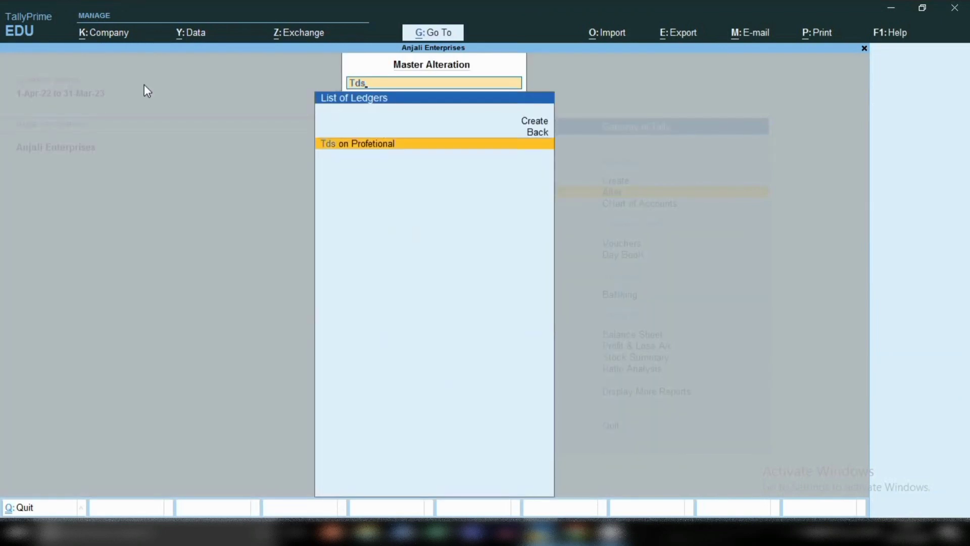
{"action": "key", "text": "Return"}
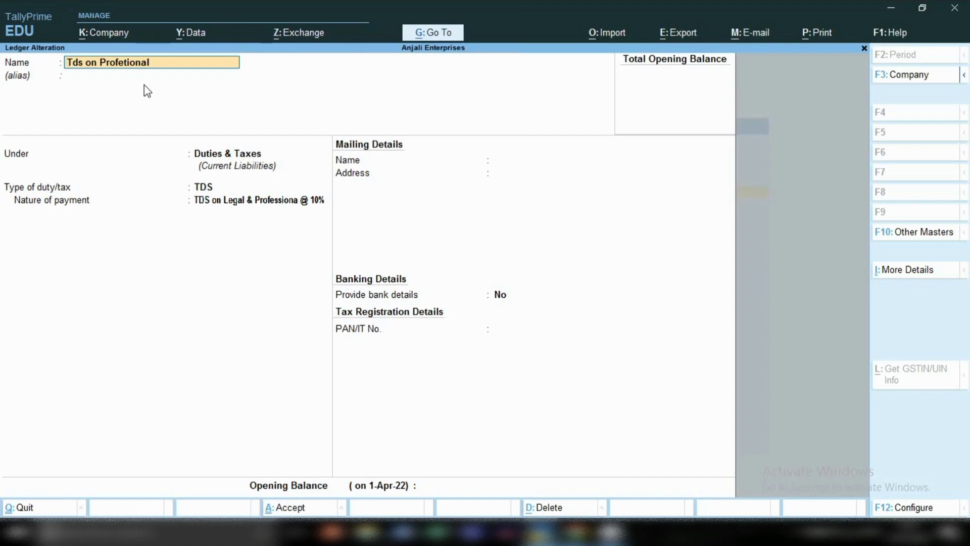
{"action": "key", "text": "Return"}
{"action": "key", "text": "Return"}
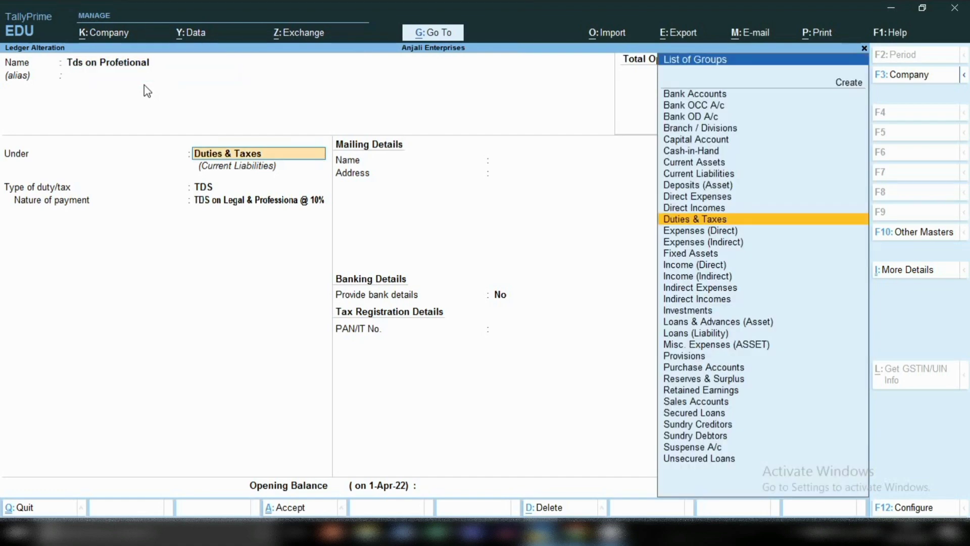
{"action": "key", "text": "Return"}
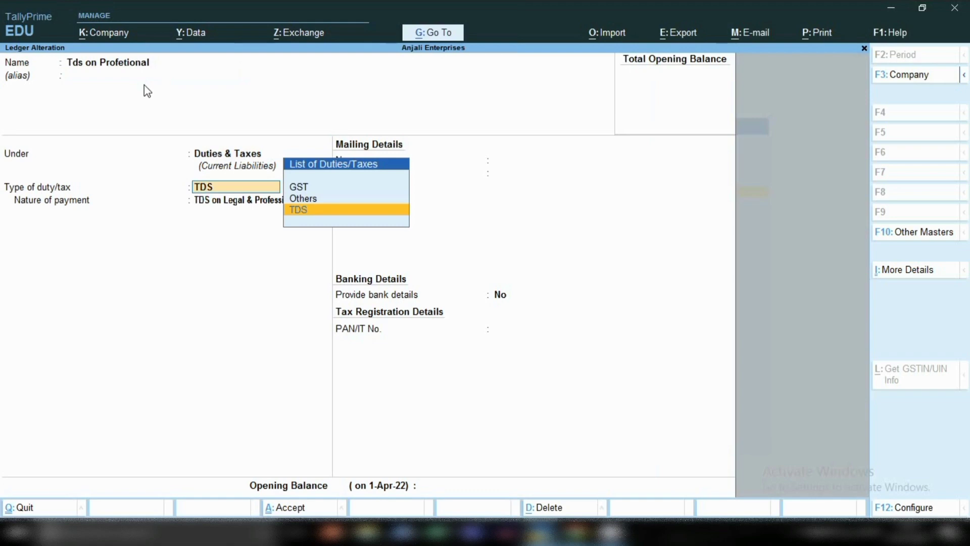
{"action": "key", "text": "Return"}
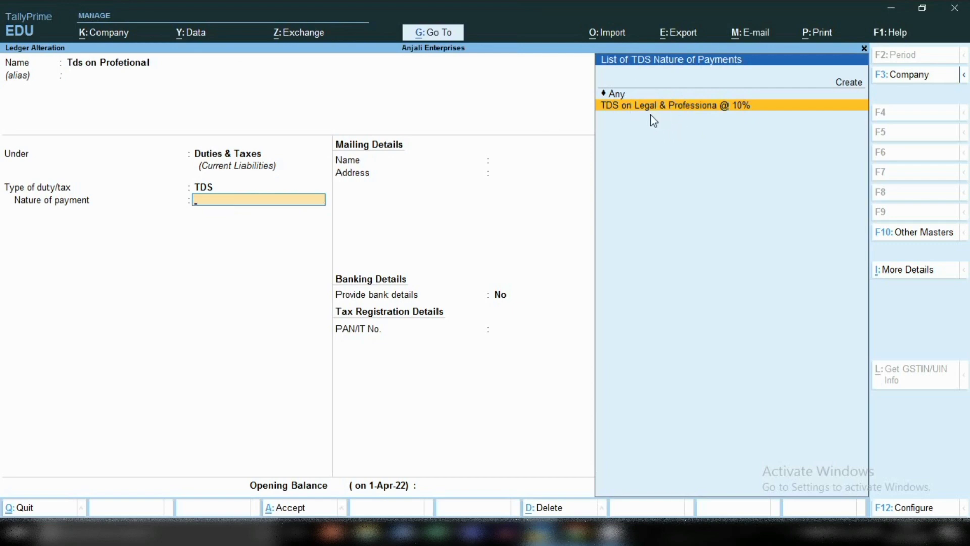
{"action": "key", "text": "ctrl+a"}
- View the Tax on Rcm ledger's group and details, quit it without saving and go back to the Gateway of Tally
{"action": "type", "text": "Tax"}
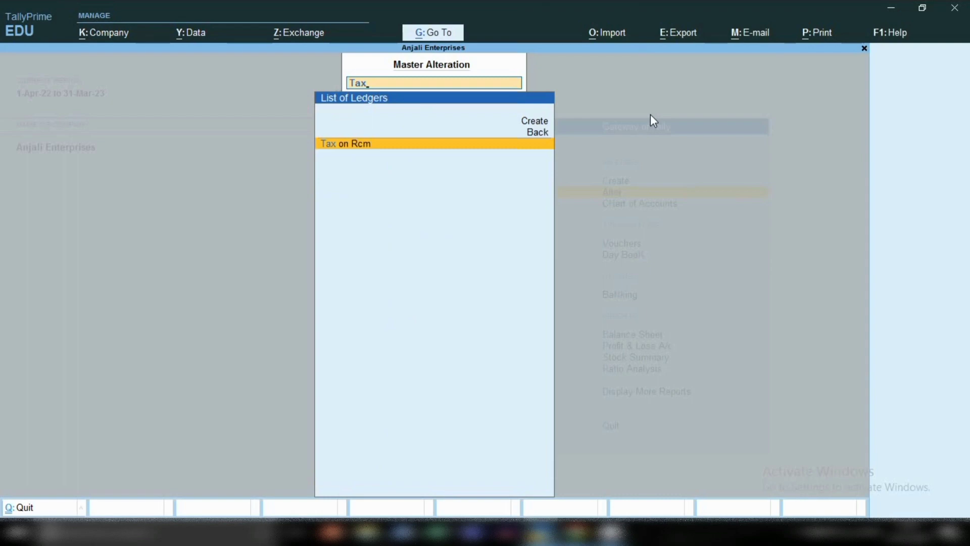
{"action": "key", "text": "Return"}
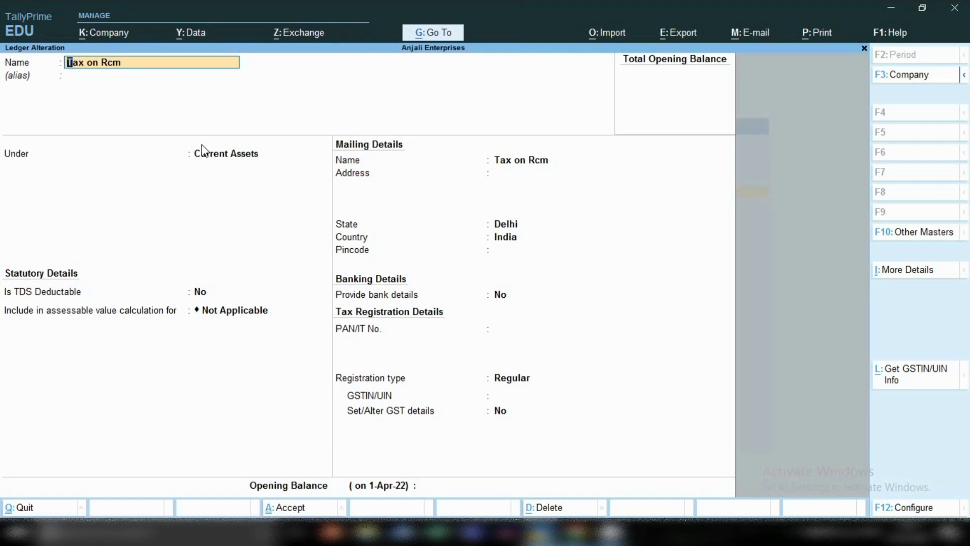
{"action": "key", "text": "BackSpace"}
{"action": "key", "text": "Escape"}
{"action": "key", "text": "y"}
{"action": "key", "text": "Escape"}
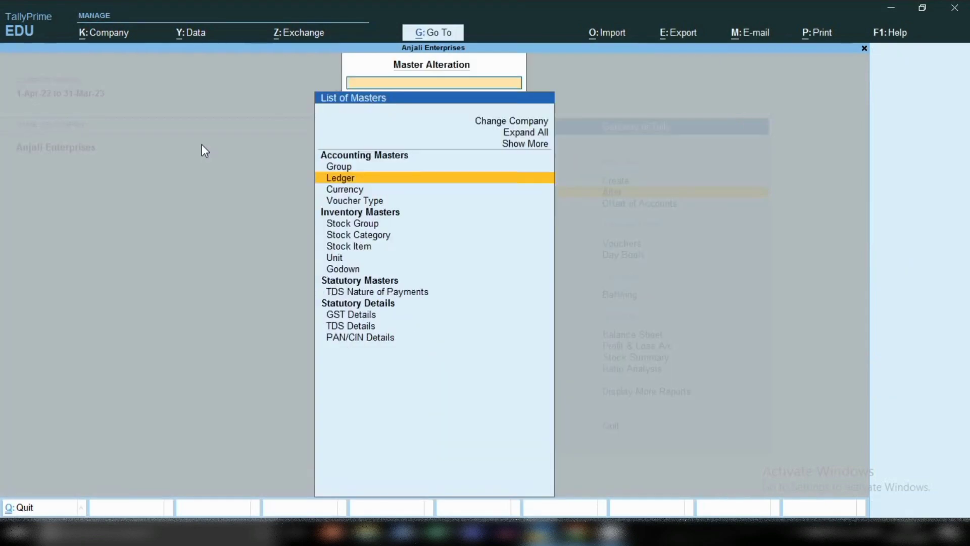
{"action": "key", "text": "Escape"}
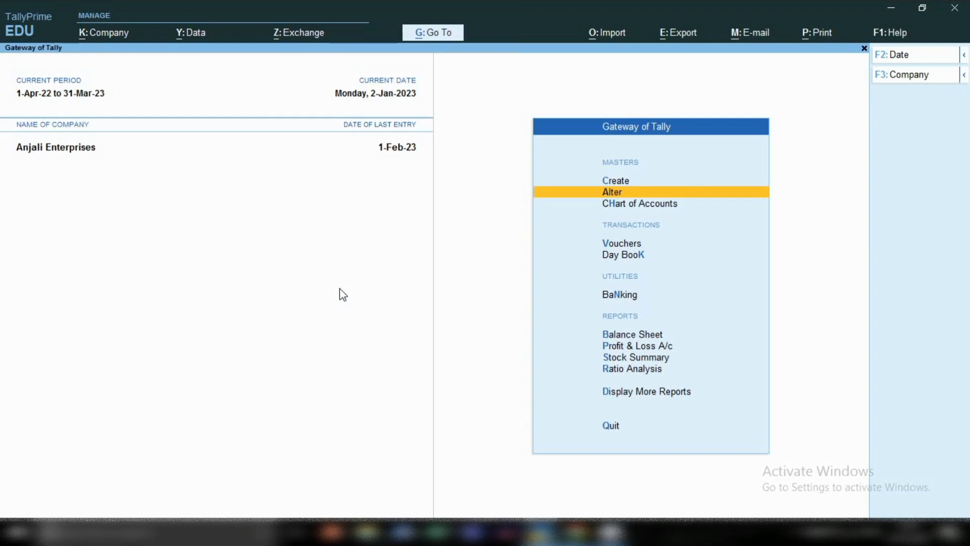
- Start a purchase voucher dated 2-Jan-23 with supplier invoice number 00 and the same invoice date
{"action": "key", "text": "v"}
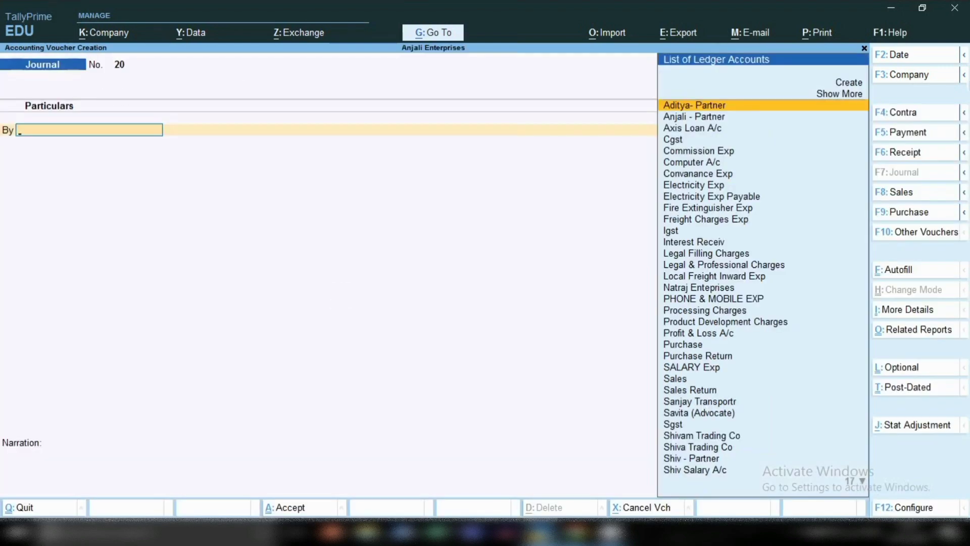
{"action": "left_click", "coordinate": [902, 215]}
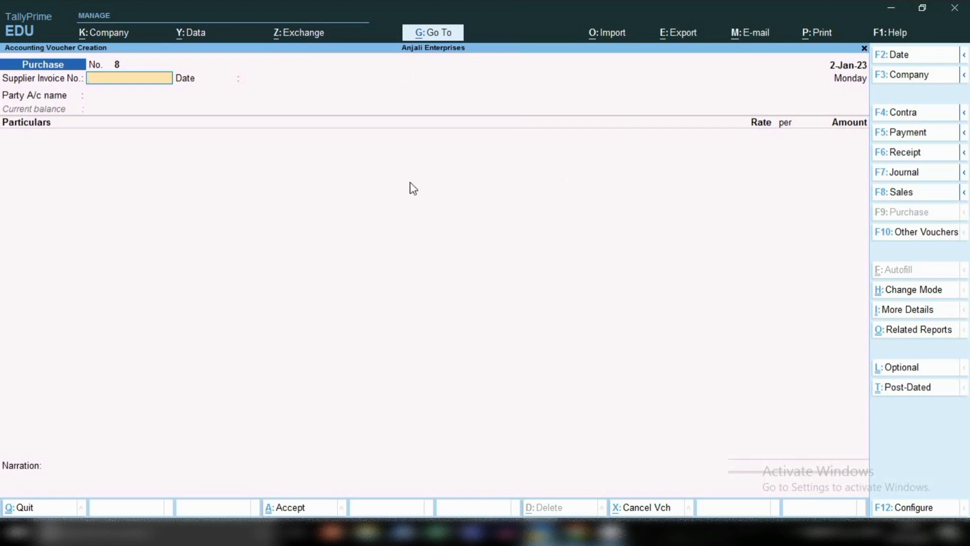
{"action": "key", "text": "F2"}
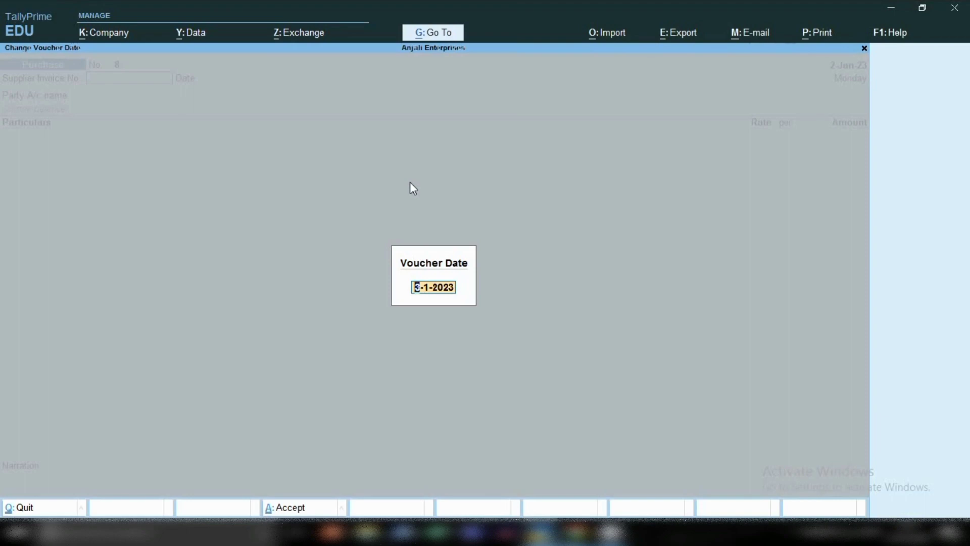
{"action": "type", "text": "2.1.23"}
{"action": "key", "text": "Return"}
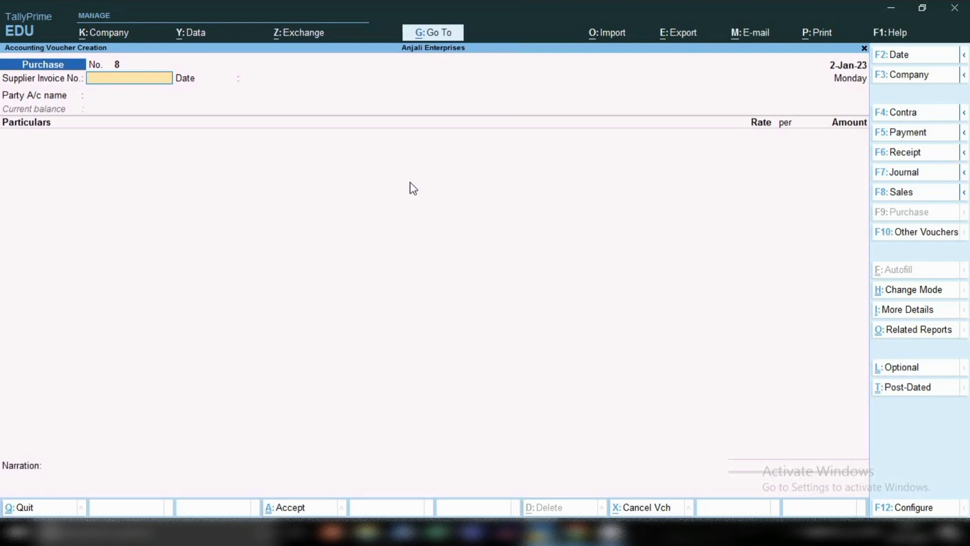
{"action": "type", "text": "00"}
{"action": "key", "text": "Return"}
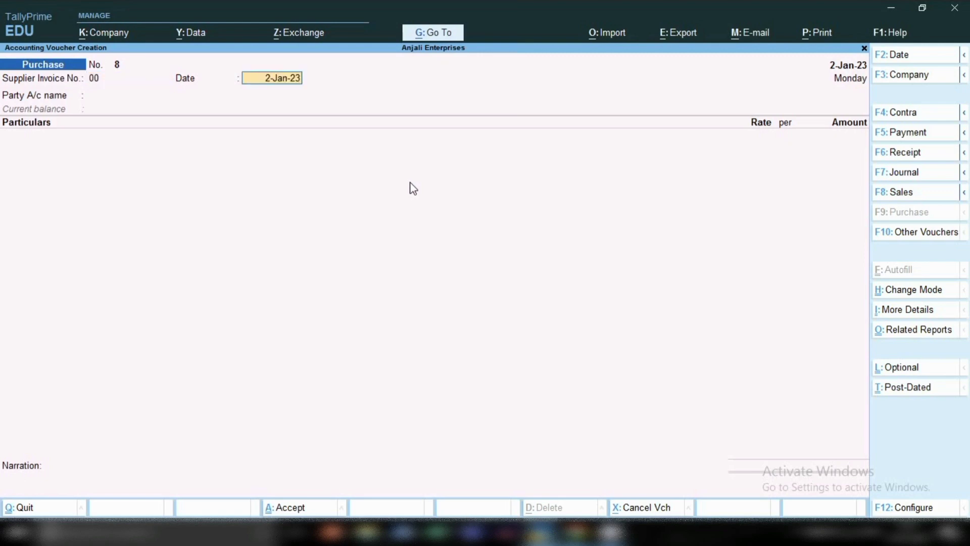
{"action": "key", "text": "Return"}
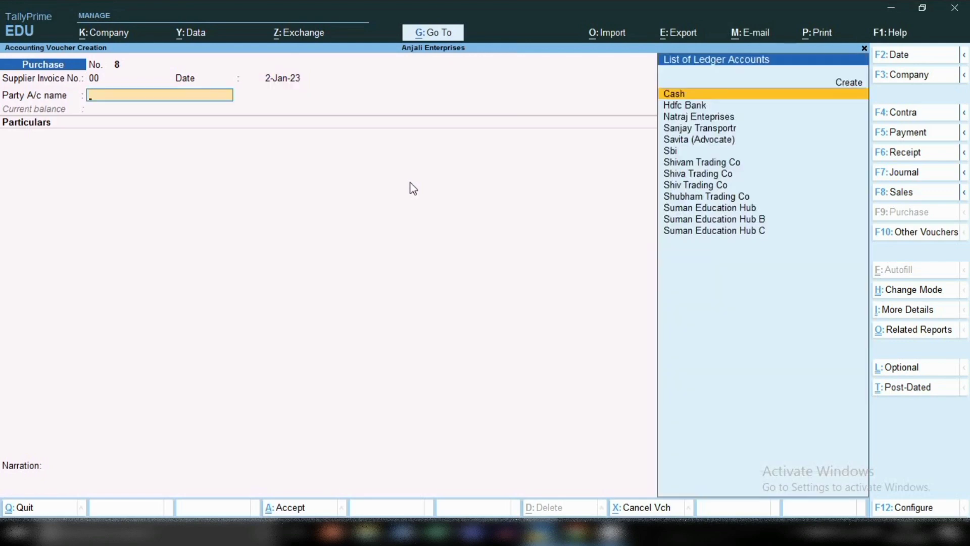
- Choose the advocate ledger as the party account and leave all receipt details blank
{"action": "type", "text": "Sa"}
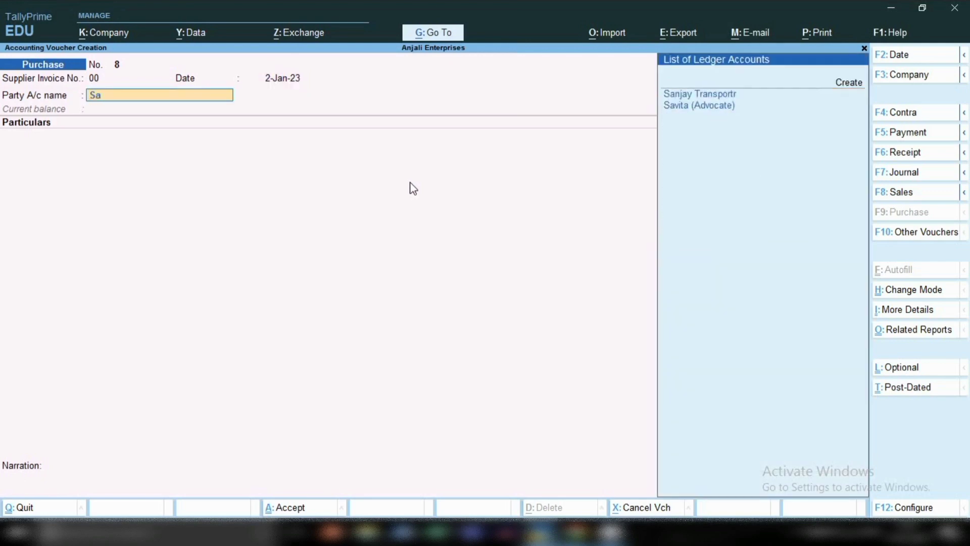
{"action": "key", "text": "Down"}
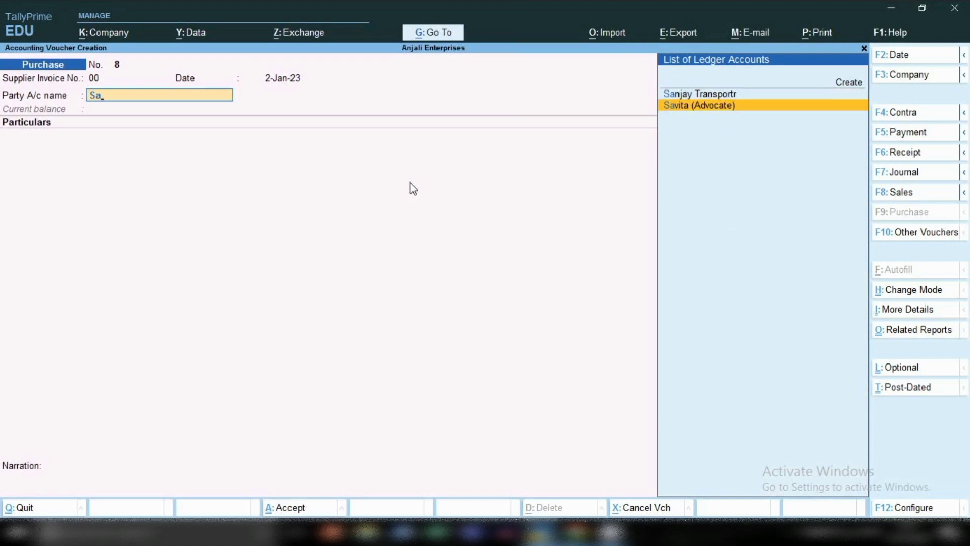
{"action": "key", "text": "Return"}
{"action": "key", "text": "Return"}
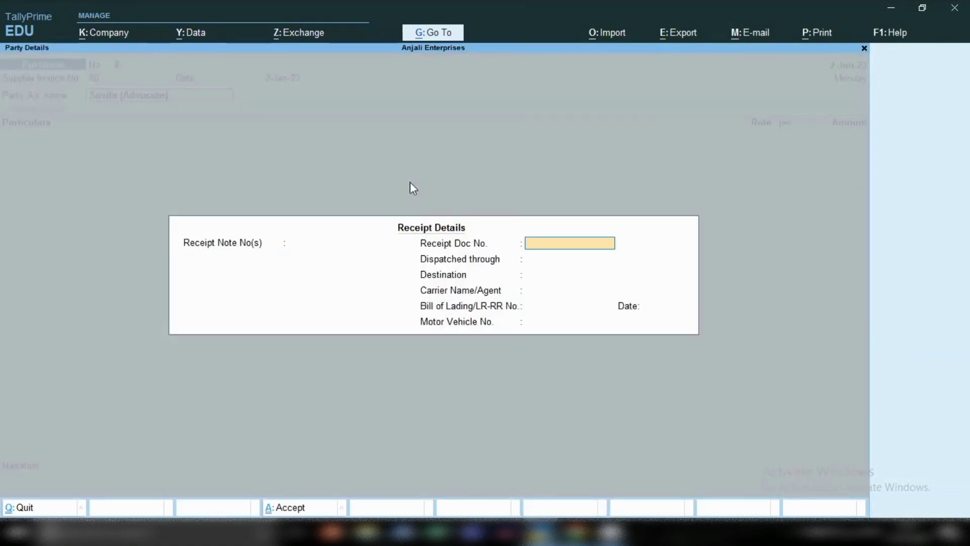
{"action": "key", "text": "Return"}
{"action": "key", "text": "Return"}
{"action": "key", "text": "Return"}
{"action": "key", "text": "Return"}
{"action": "key", "text": "Return"}
{"action": "key", "text": "Return"}
- Accept the party details with the supplier address left blank and the default supplier and consignee entries
{"action": "key", "text": "Return"}
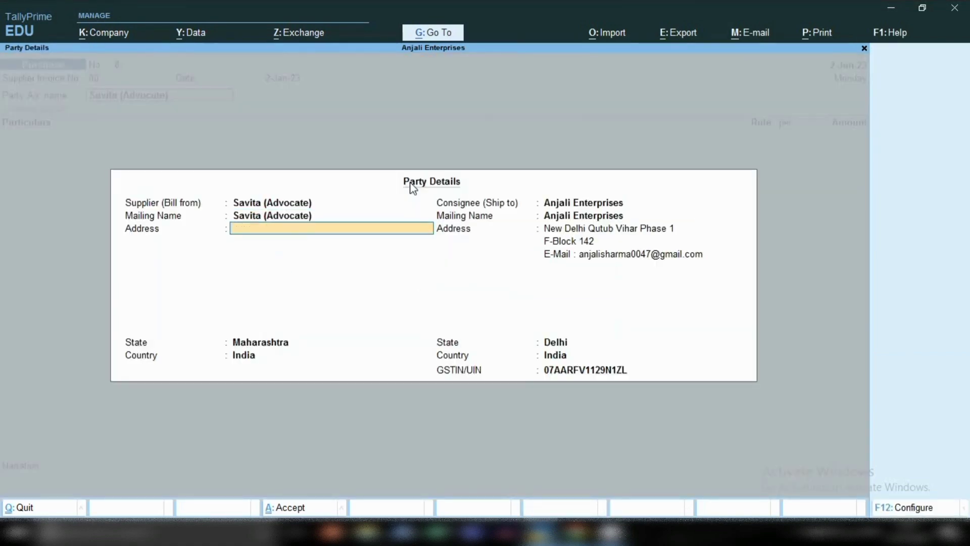
{"action": "key", "text": "Return"}
{"action": "key", "text": "Return"}
{"action": "key", "text": "Return"}
{"action": "key", "text": "Return"}
{"action": "key", "text": "Return"}
{"action": "key", "text": "Return"}
{"action": "key", "text": "Return"}
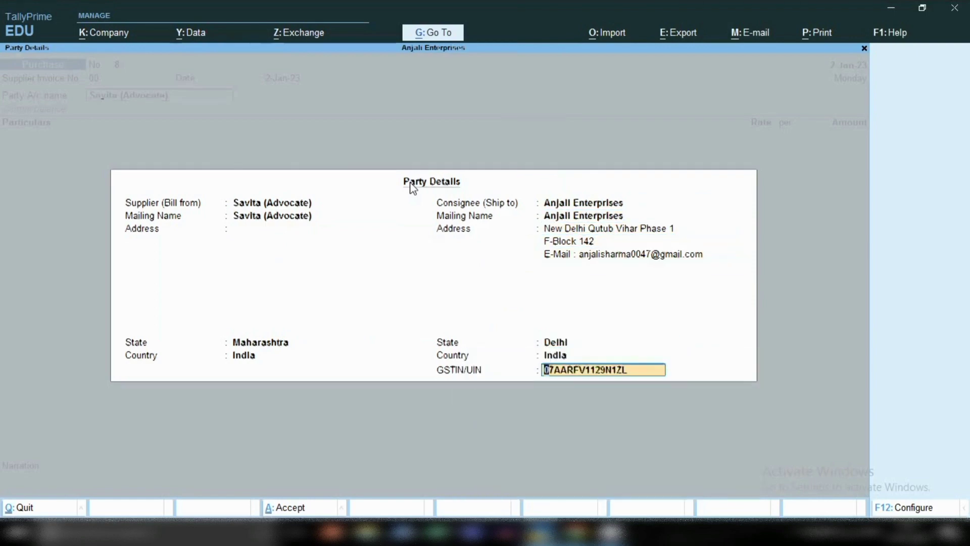
{"action": "key", "text": "Return"}
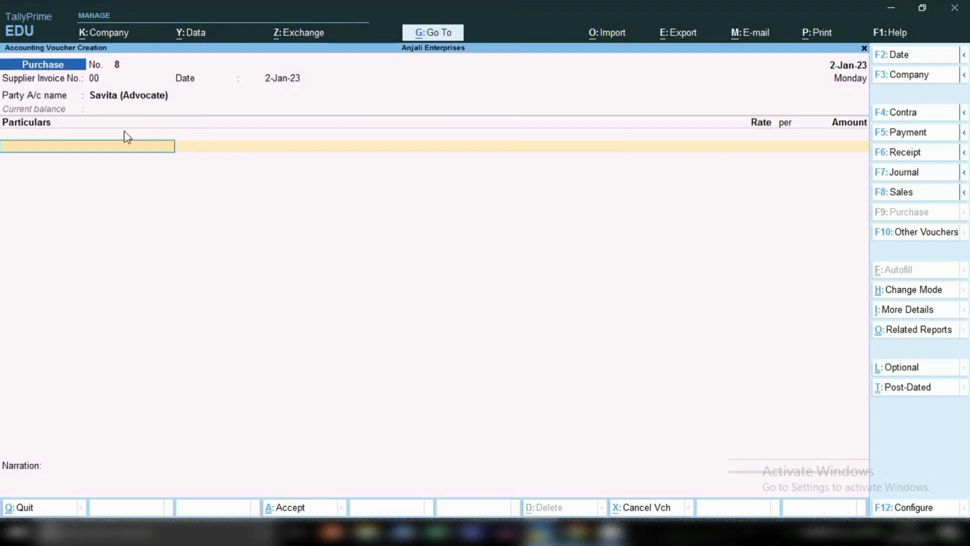
- Keep the purchase voucher in Accounting Invoice mode
{"action": "left_click", "coordinate": [885, 292]}
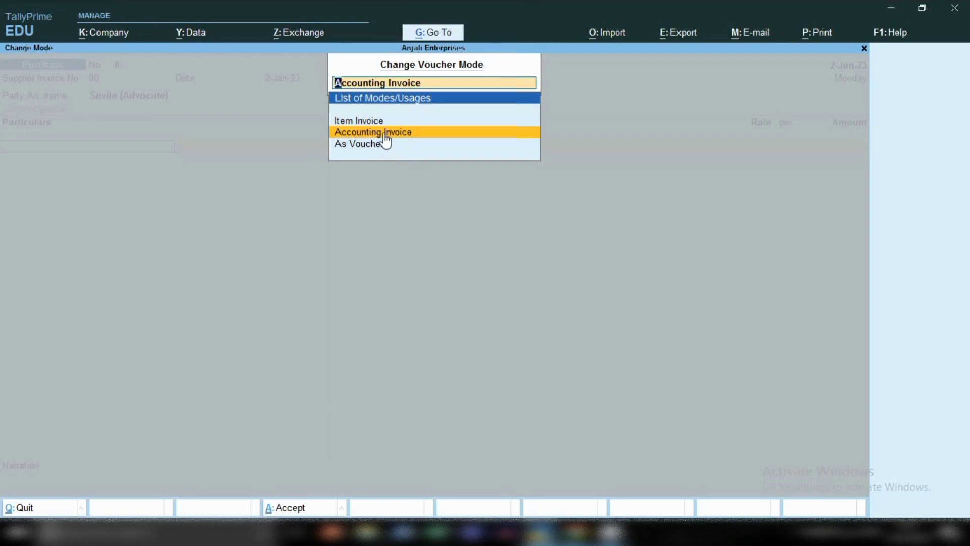
{"action": "key", "text": "BackSpace"}
{"action": "key", "text": "Return"}
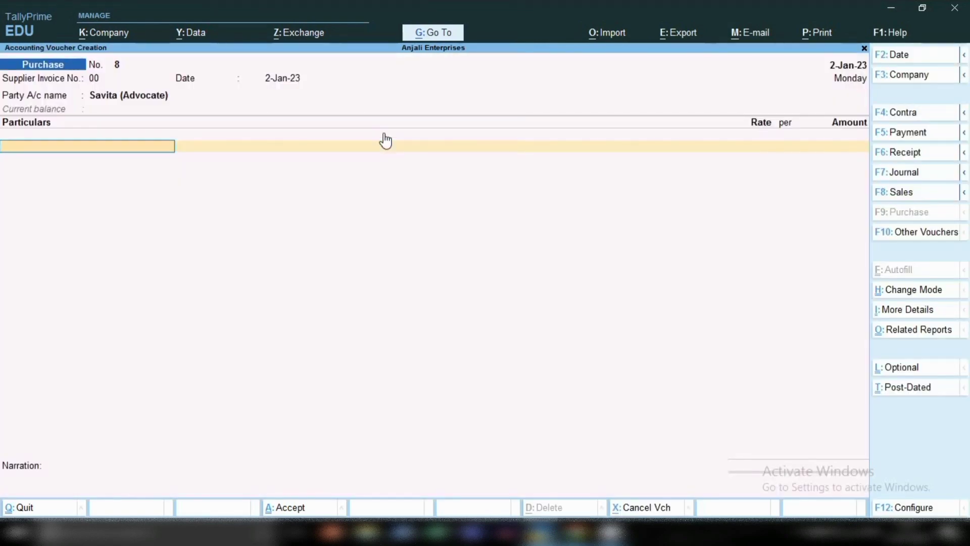
- Add the Legal & Professional Charges ledger to the purchase voucher with an amount of 5,00,000
{"action": "type", "text": "Le"}
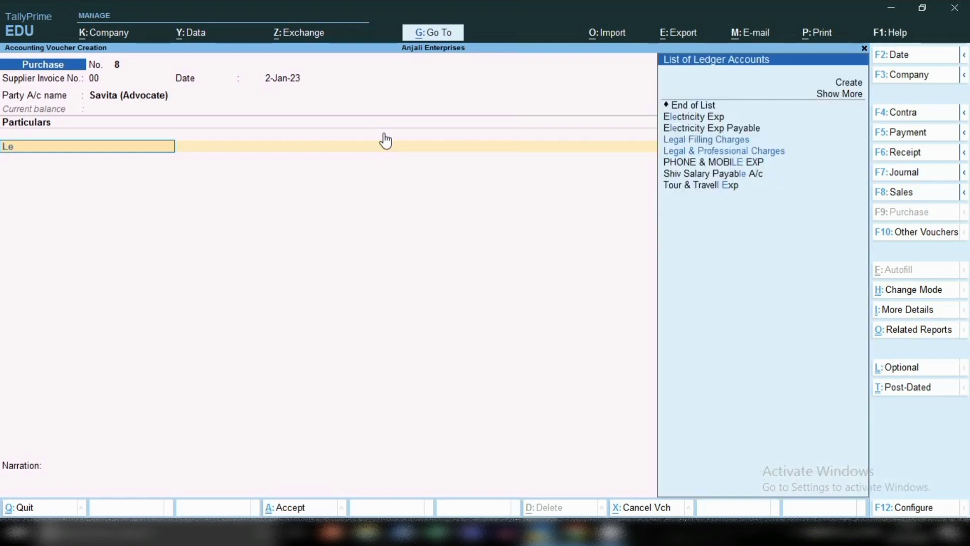
{"action": "type", "text": "g"}
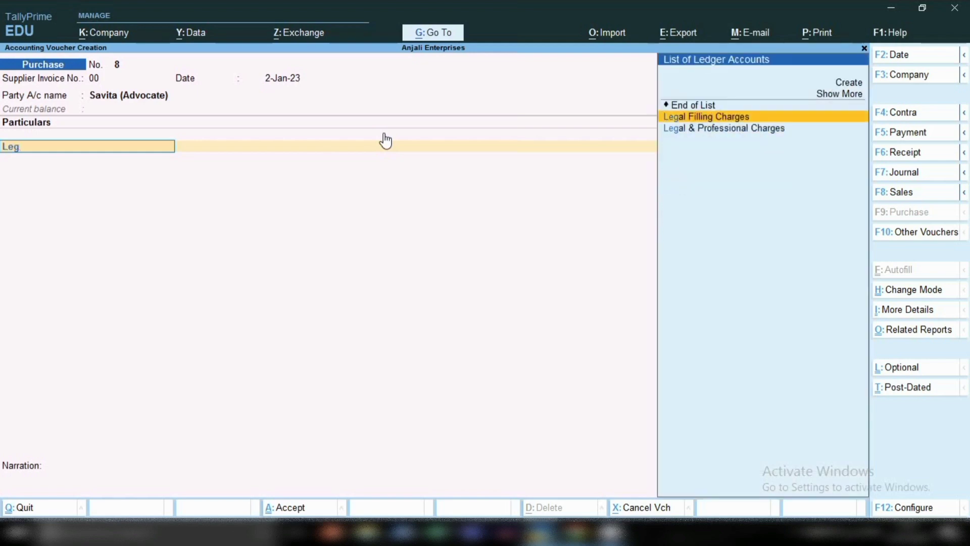
{"action": "key", "text": "Down"}
{"action": "key", "text": "Return"}
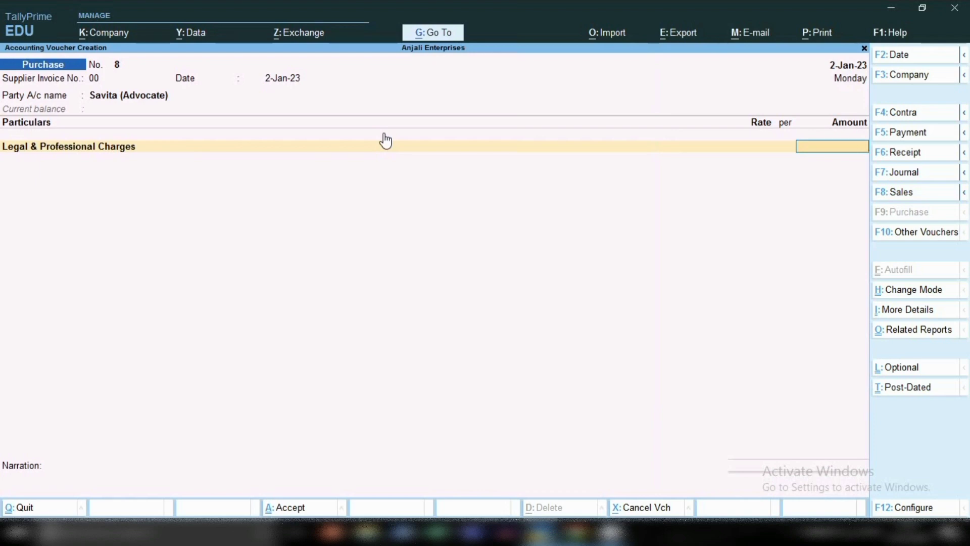
{"action": "type", "text": "5,"}
{"action": "type", "text": "00,00"}
{"action": "type", "text": "0"}
{"action": "key", "text": "Return"}
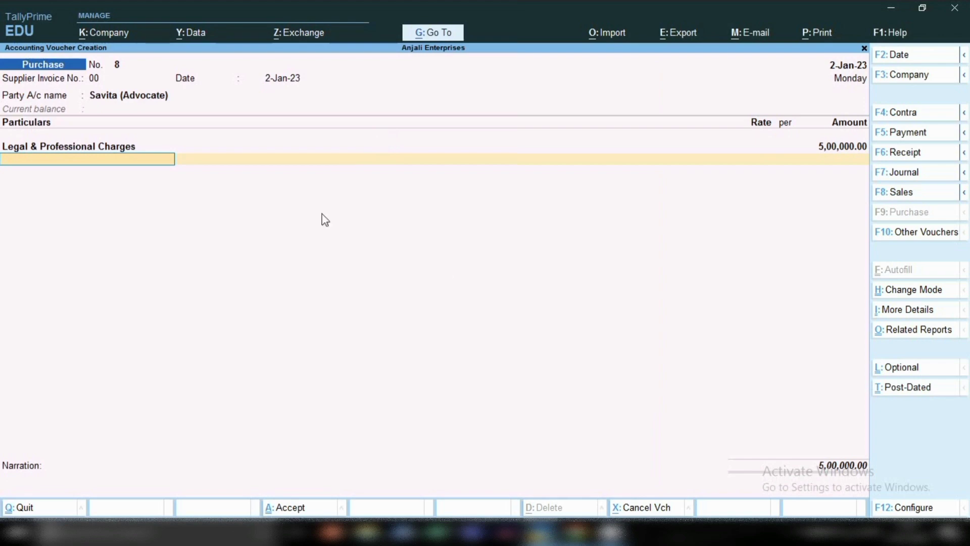
- Review the voucher's GST - Tax Analysis for the professional charges and return to the voucher
{"action": "left_click", "coordinate": [912, 334]}
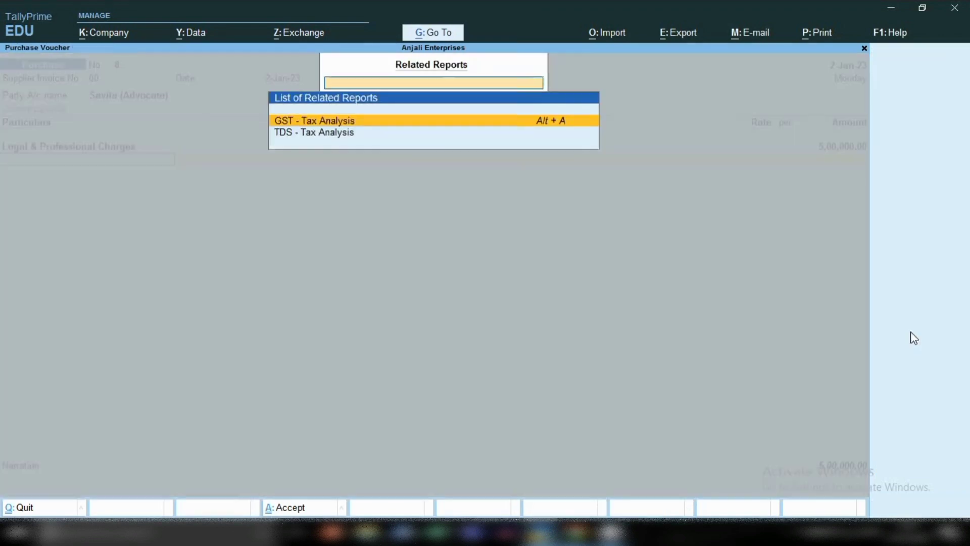
{"action": "left_click", "coordinate": [298, 122]}
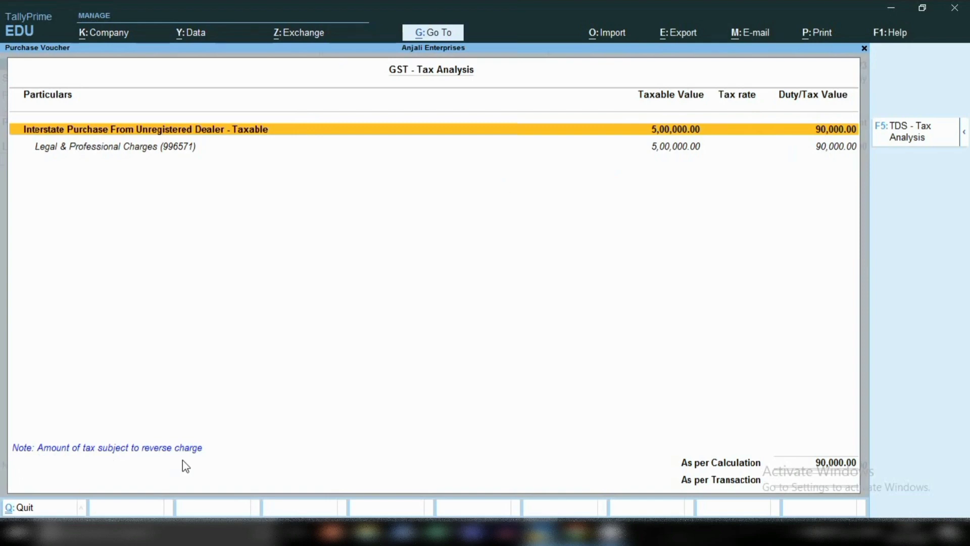
{"action": "key", "text": "Escape"}
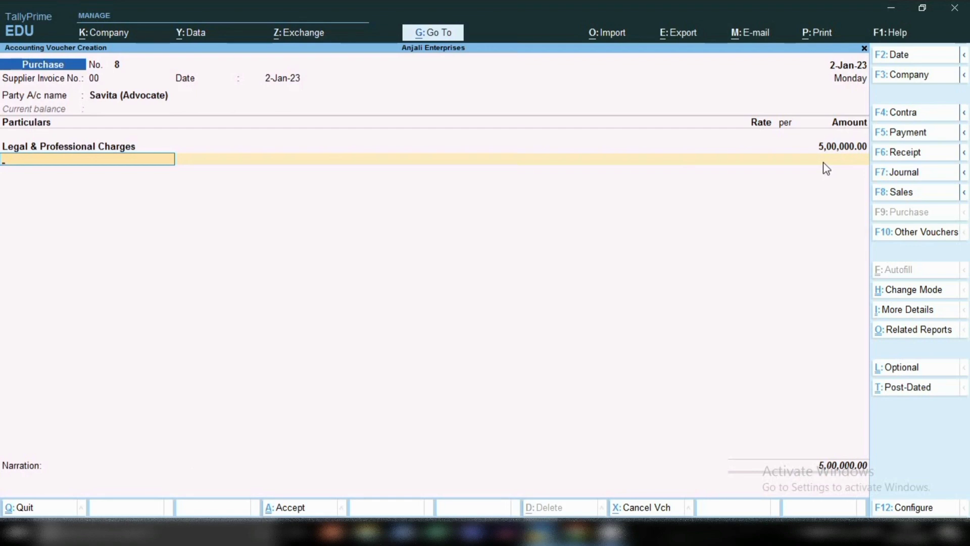
- Add the Tds on Profetional ledger with its automatically calculated deduction and save the purchase voucher
{"action": "type", "text": "Td"}
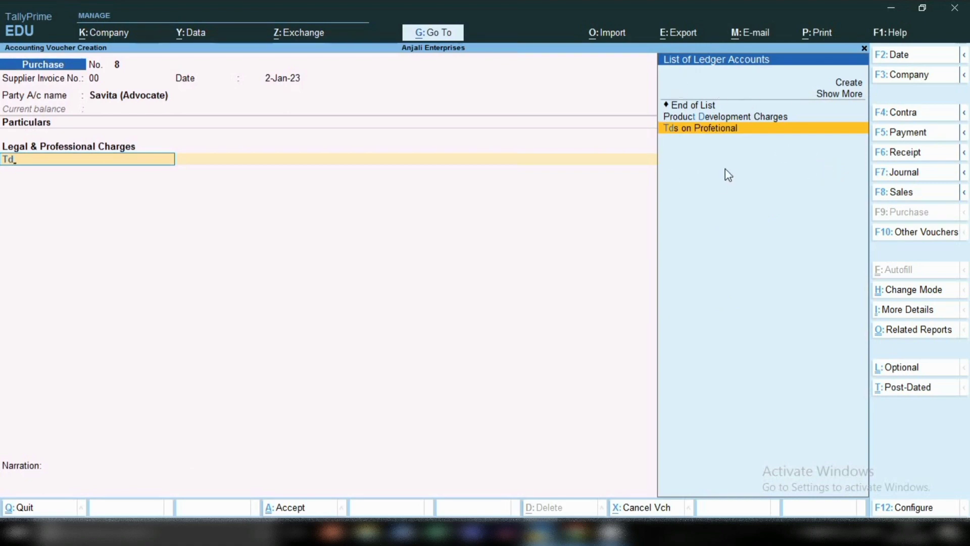
{"action": "key", "text": "Return"}
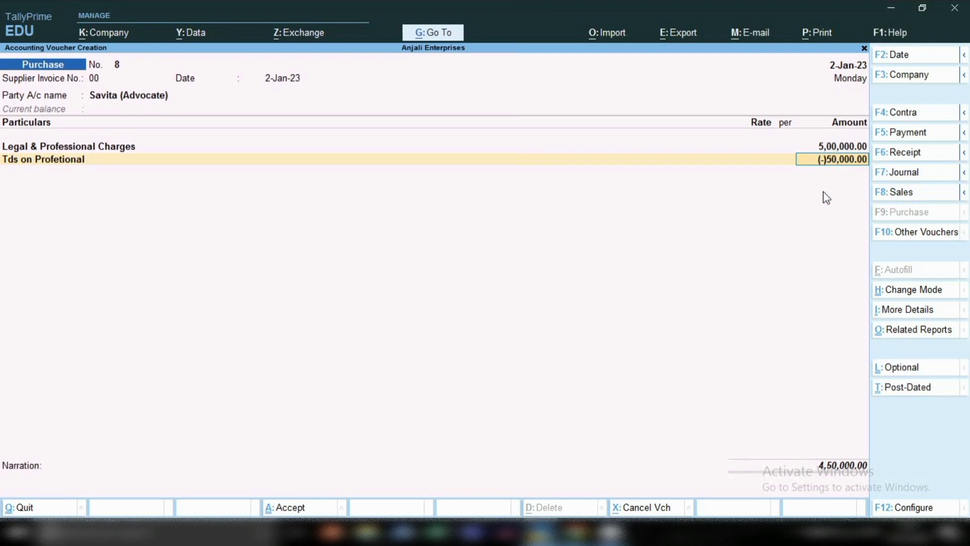
{"action": "key", "text": "ctrl"}
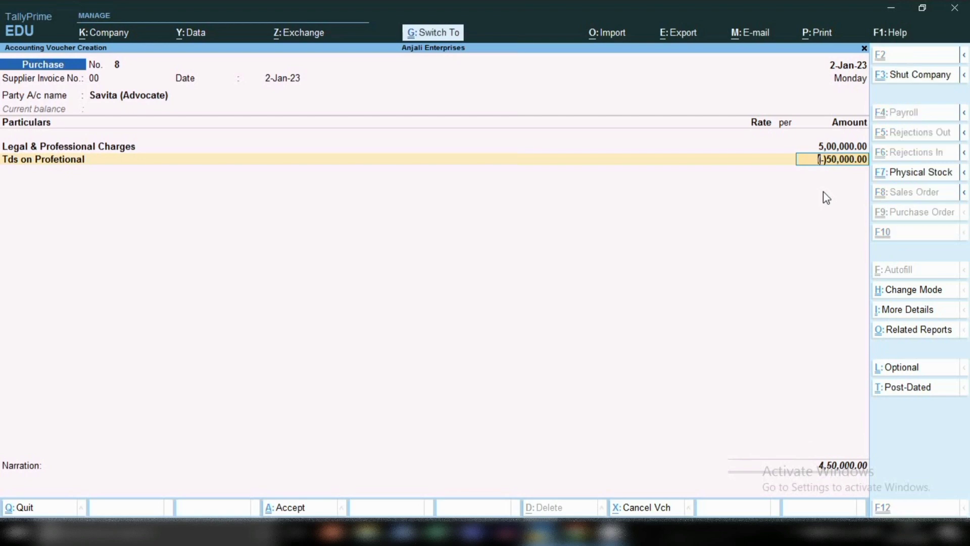
{"action": "key", "text": "ctrl+a"}
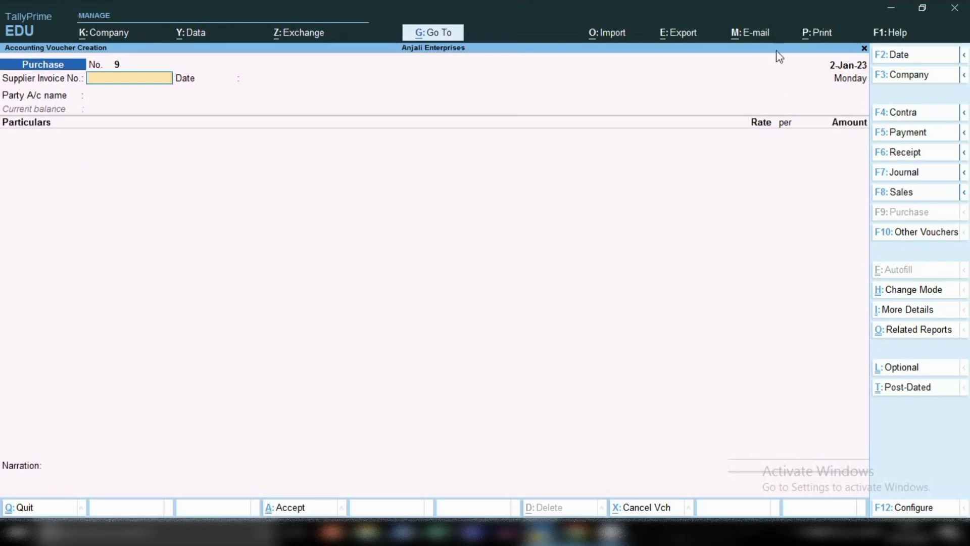
- Examine the advocate's closing balance by drilling from the Balance Sheet through Current Liabilities into Sundry Creditors
{"action": "left_click", "coordinate": [434, 33]}
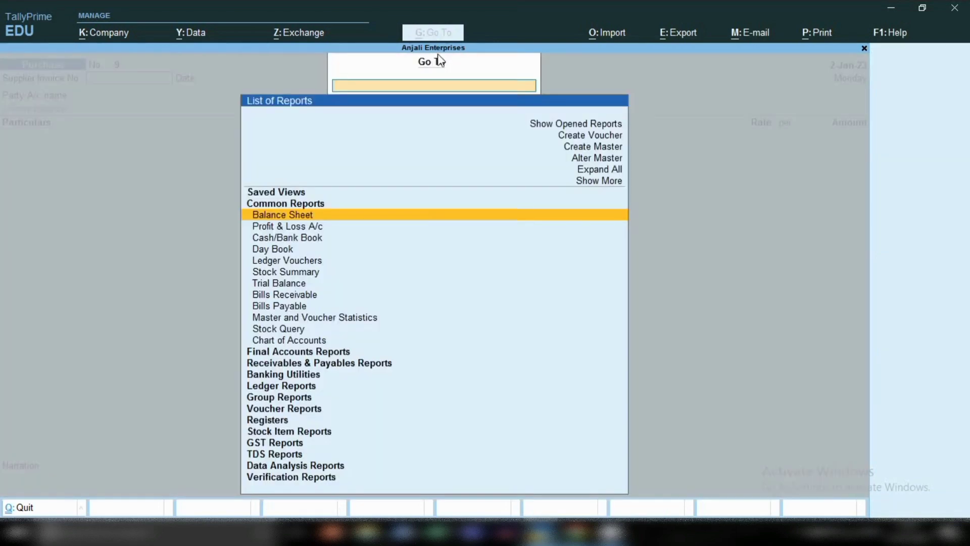
{"action": "key", "text": "Return"}
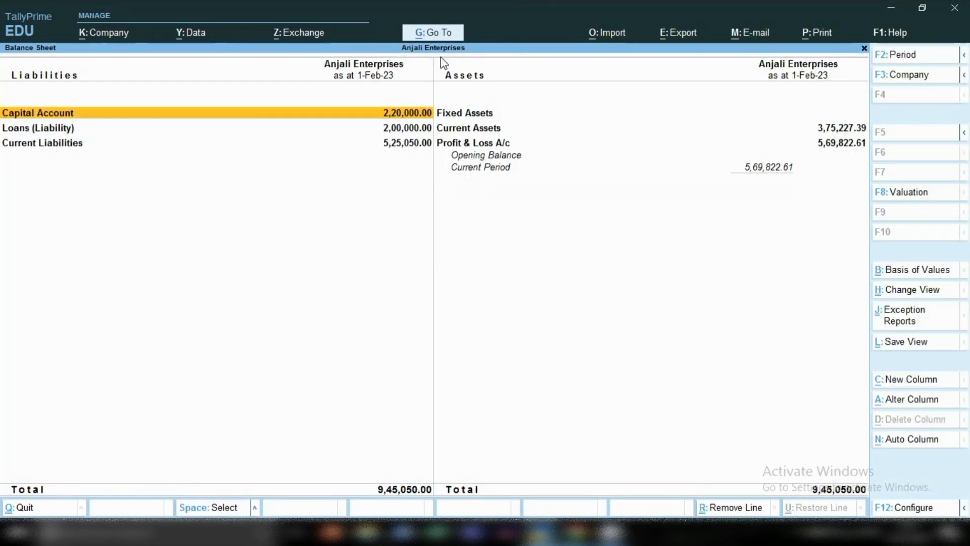
{"action": "key", "text": "Right"}
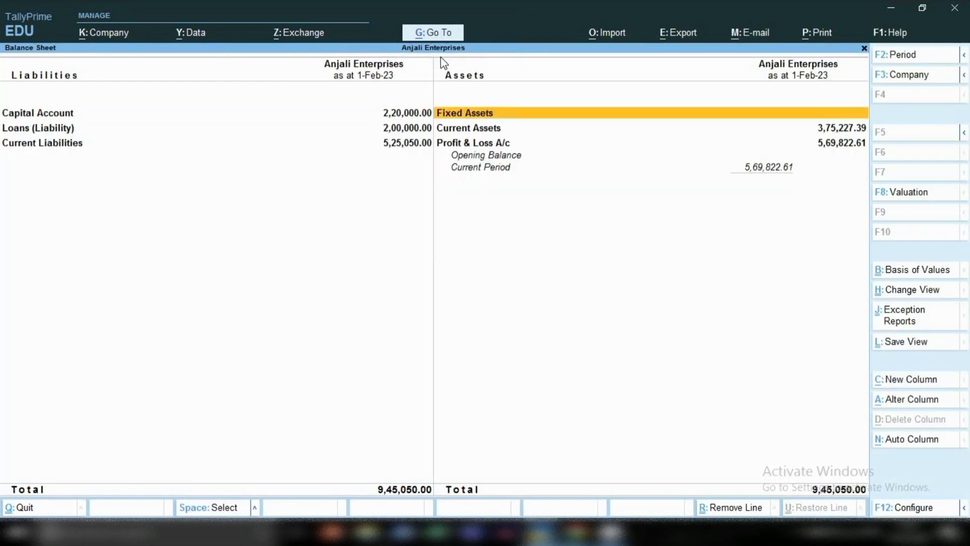
{"action": "key", "text": "Left"}
{"action": "key", "text": "Down"}
{"action": "key", "text": "Down"}
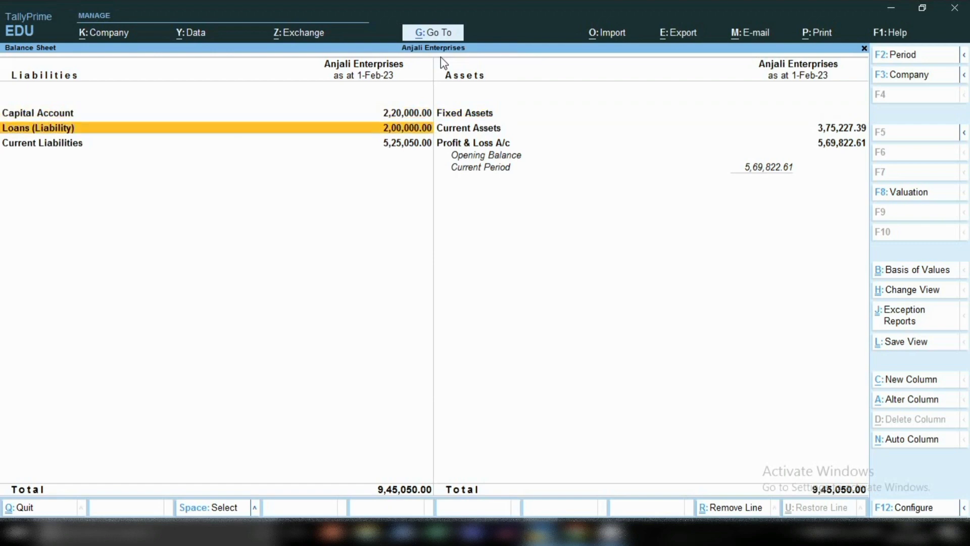
{"action": "key", "text": "Return"}
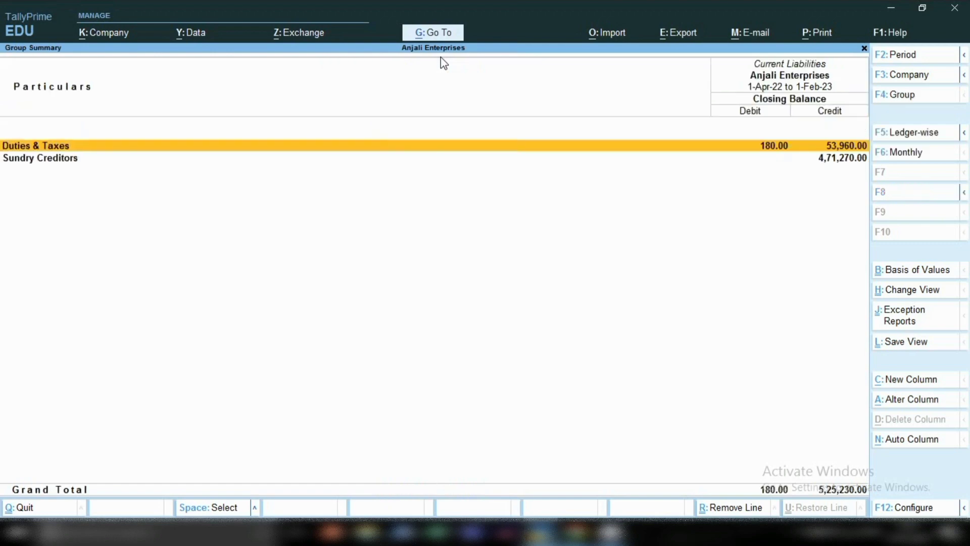
{"action": "key", "text": "Down"}
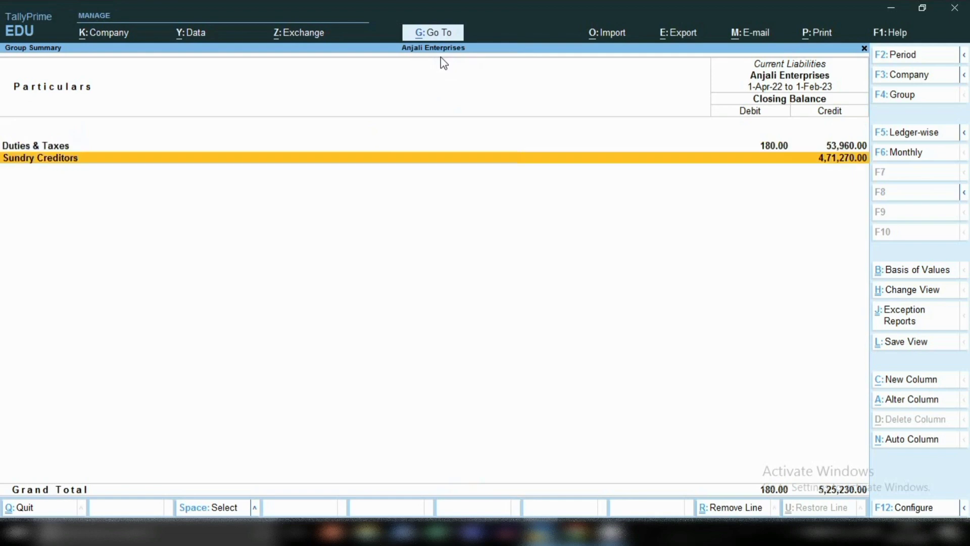
{"action": "key", "text": "Return"}
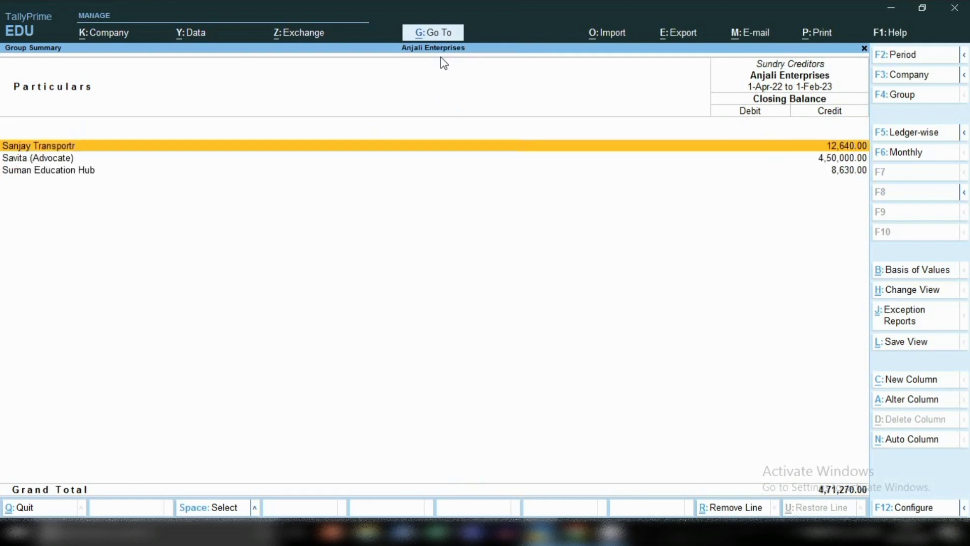
{"action": "key", "text": "Down"}
{"action": "key", "text": "space"}
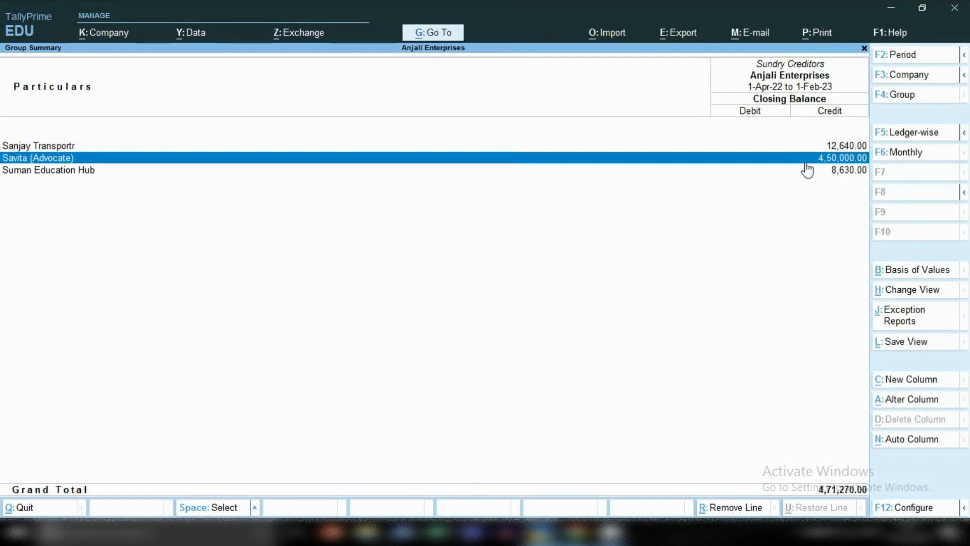
- Display the Ledger Vouchers report for the advocate's ledger
{"action": "left_click", "coordinate": [434, 34]}
{"action": "key", "text": "Down"}
{"action": "key", "text": "Down"}
{"action": "key", "text": "Down"}
{"action": "key", "text": "Down"}
{"action": "key", "text": "Down"}
{"action": "key", "text": "Down"}
{"action": "key", "text": "Down"}
{"action": "key", "text": "Down"}
{"action": "key", "text": "Down"}
{"action": "key", "text": "Down"}
{"action": "key", "text": "Down"}
{"action": "key", "text": "Down"}
{"action": "key", "text": "Down"}
{"action": "key", "text": "Down"}
{"action": "key", "text": "Down"}
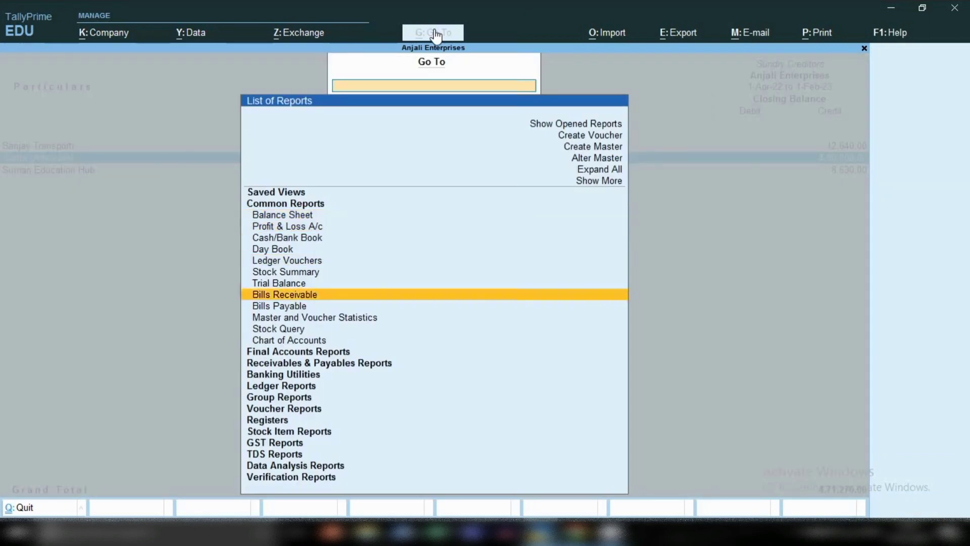
{"action": "key", "text": "Return"}
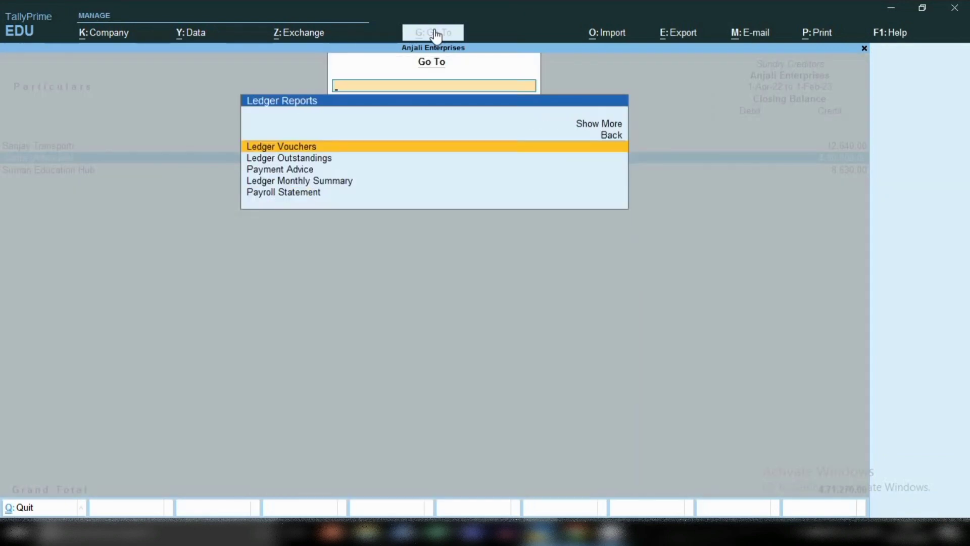
{"action": "key", "text": "Return"}
{"action": "type", "text": "Sa"}
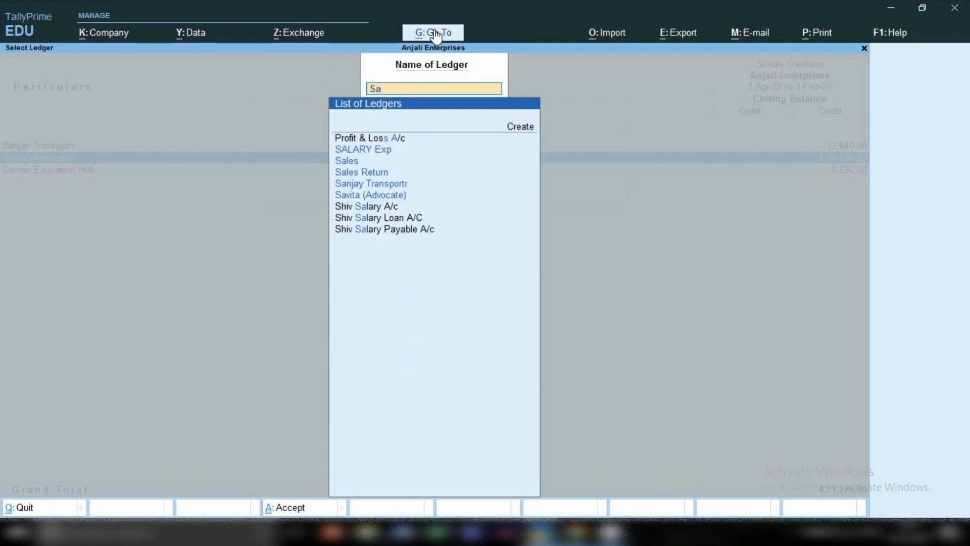
{"action": "type", "text": "v"}
{"action": "key", "text": "Return"}
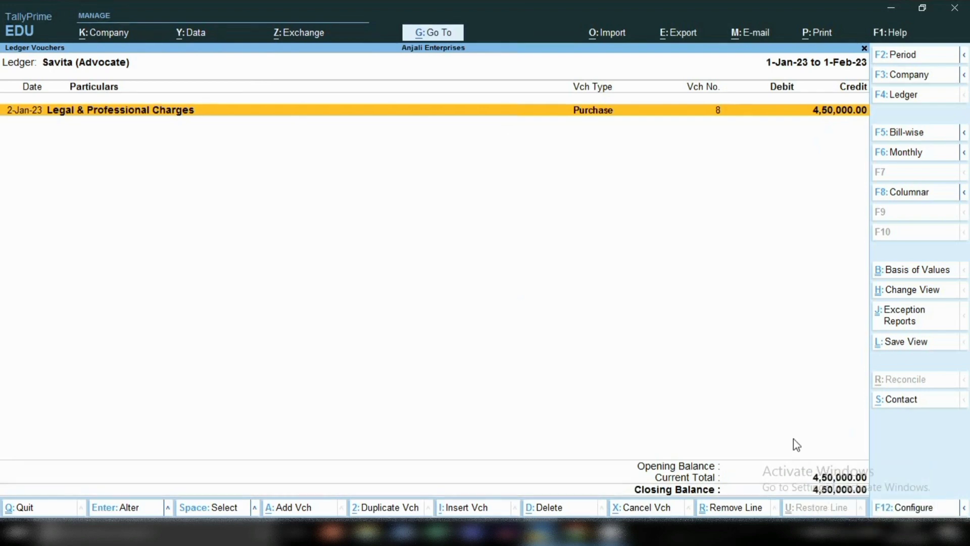
- Add a payment voucher from the ledger report and debit the advocate's account with 4,50,000
{"action": "key", "text": "alt+a"}
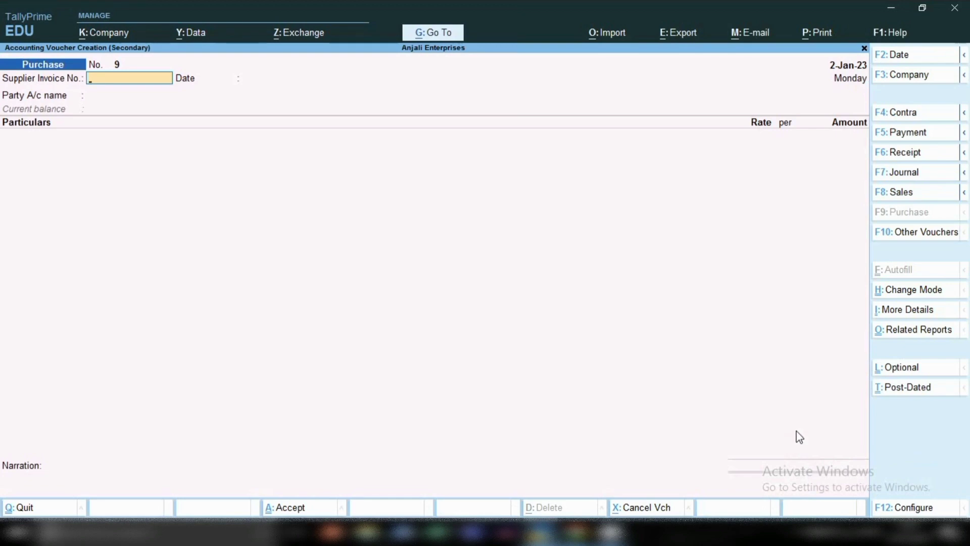
{"action": "left_click", "coordinate": [910, 133]}
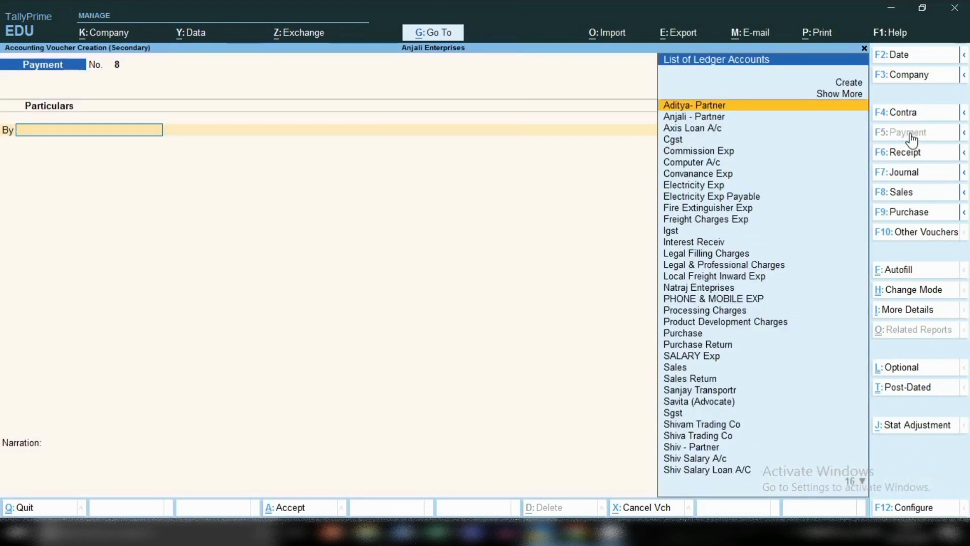
{"action": "type", "text": "Sav"}
{"action": "key", "text": "Return"}
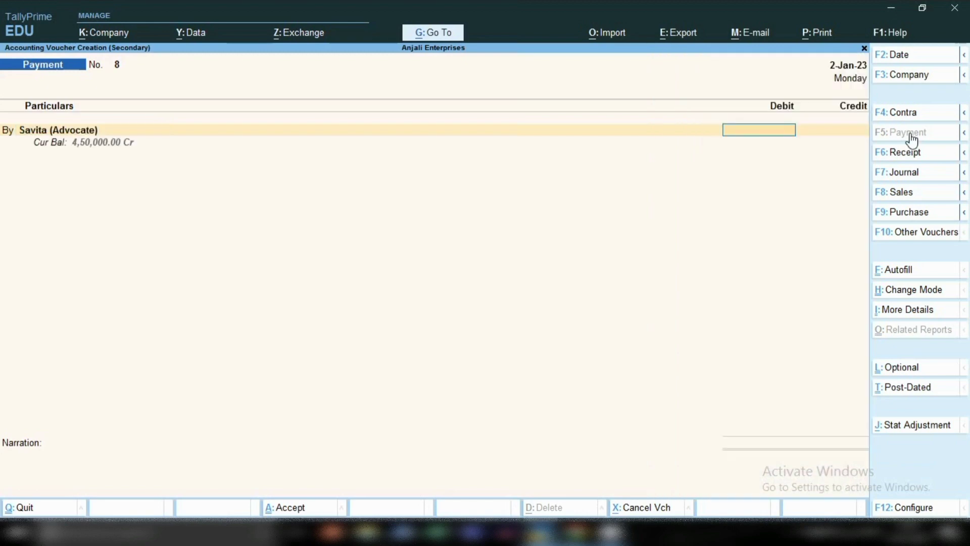
{"action": "type", "text": "4,50,00"}
{"action": "type", "text": "0000"}
{"action": "key", "text": "Return"}
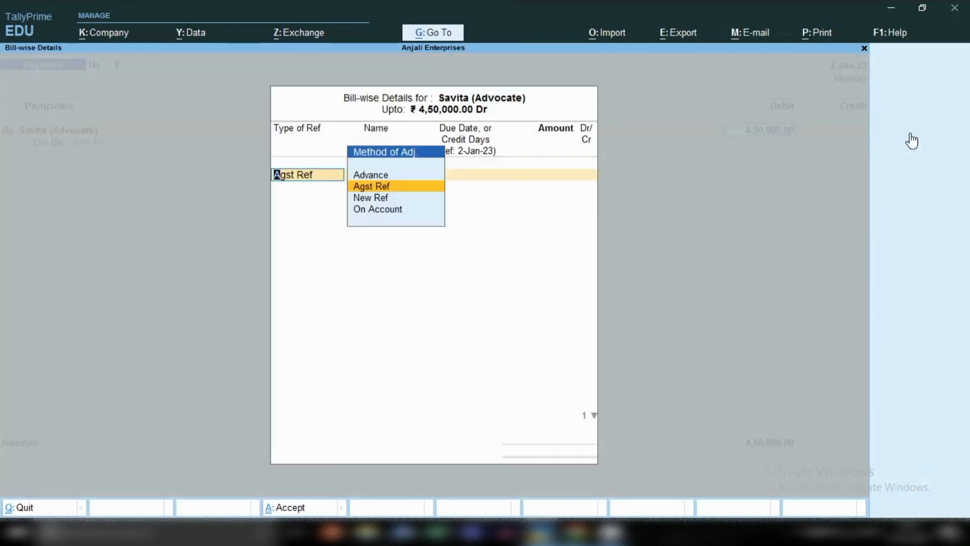
- Allocate the full 4,50,000 as Agst Ref to bill 00 in the bill-wise details
{"action": "key", "text": "Return"}
{"action": "key", "text": "Return"}
{"action": "key", "text": "Return"}
{"action": "key", "text": "Return"}
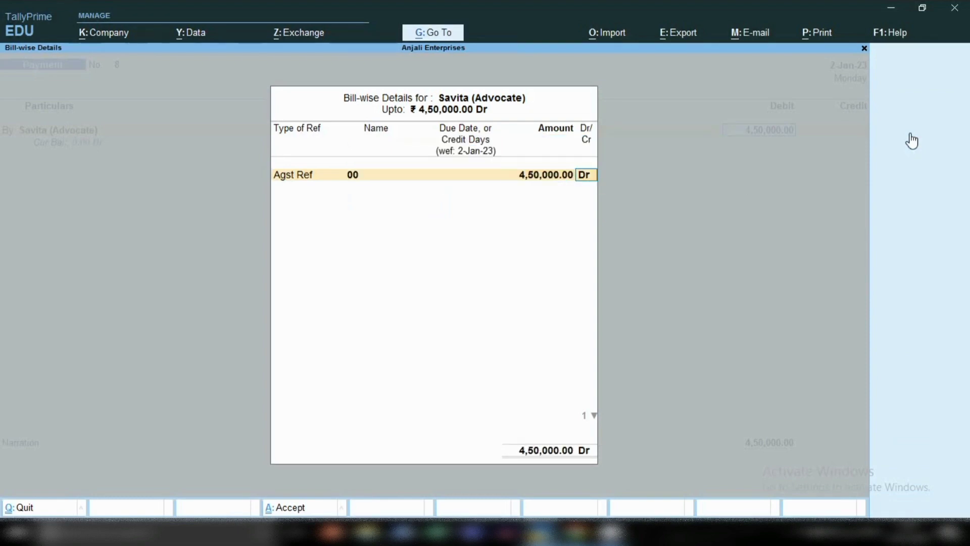
{"action": "key", "text": "Return"}
- Credit the Sbi ledger with 4,50,000, keep Cheque as the bank transaction type and save the payment voucher
{"action": "type", "text": "Sb"}
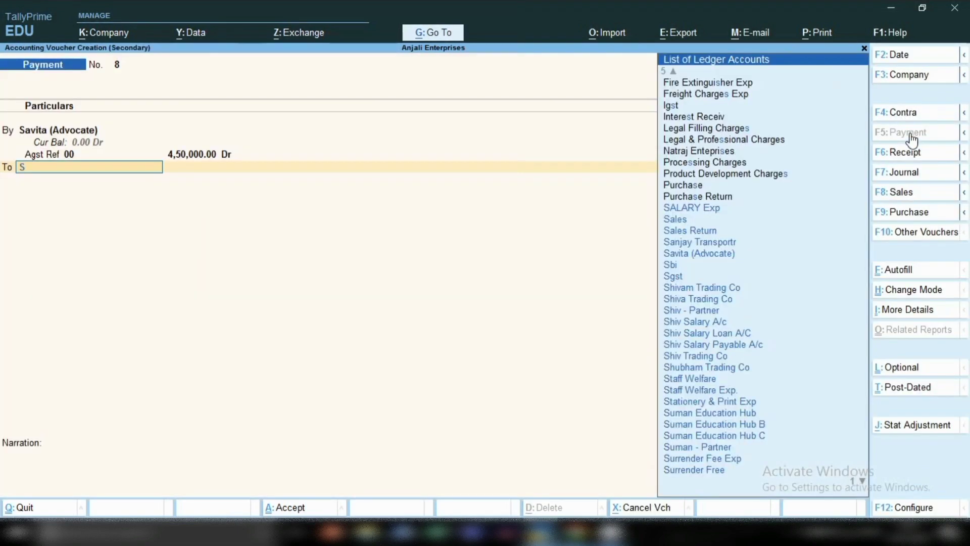
{"action": "key", "text": "Return"}
{"action": "key", "text": "Return"}
{"action": "key", "text": "Return"}
{"action": "key", "text": "Return"}
{"action": "key", "text": "Return"}
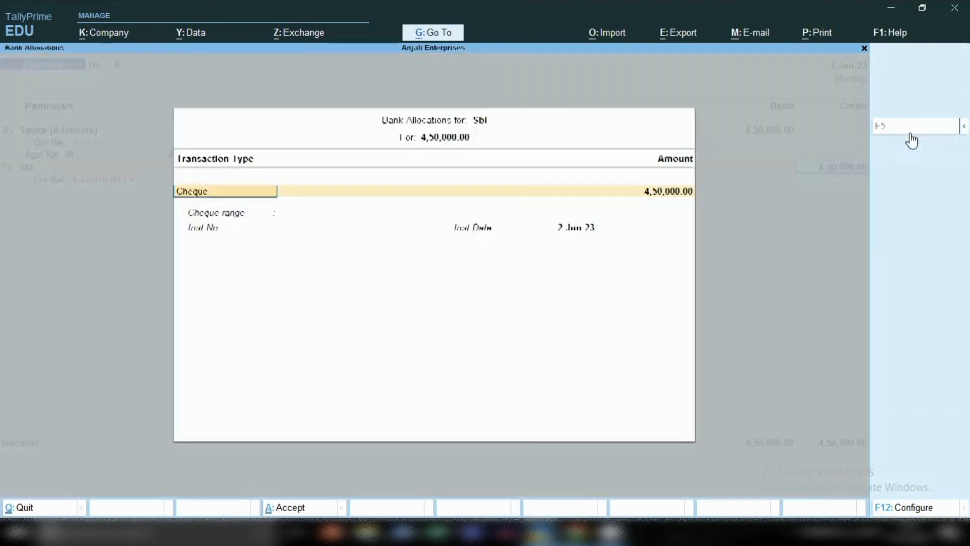
{"action": "key", "text": "Return"}
{"action": "key", "text": "Return"}
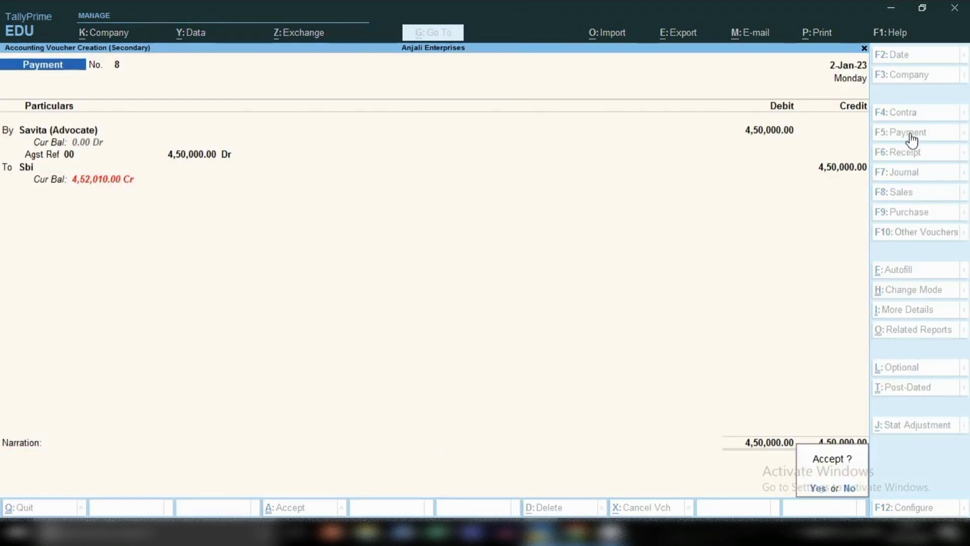
{"action": "key", "text": "Return"}
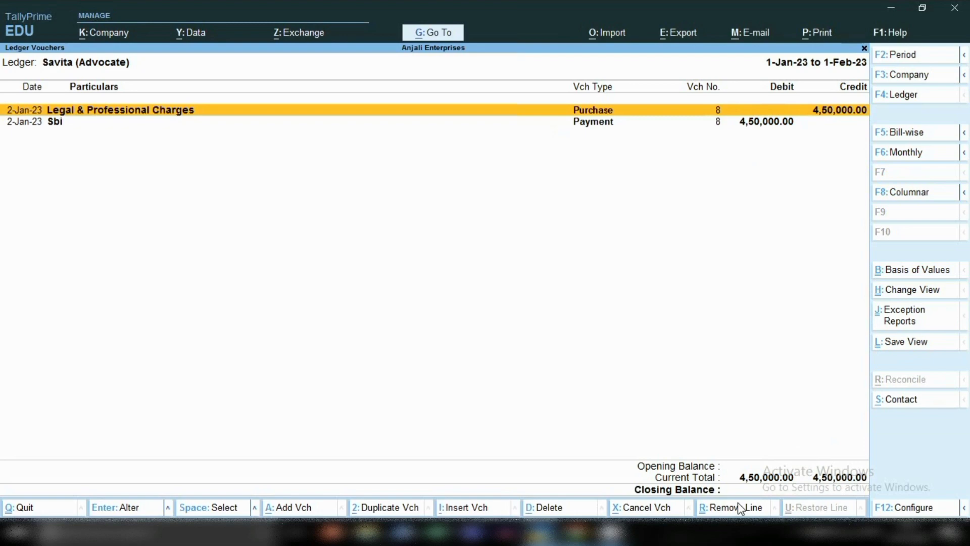
- Switch the Ledger Vouchers report to the Tds on Profetional ledger
{"action": "key", "text": "F4"}
{"action": "type", "text": "Td"}
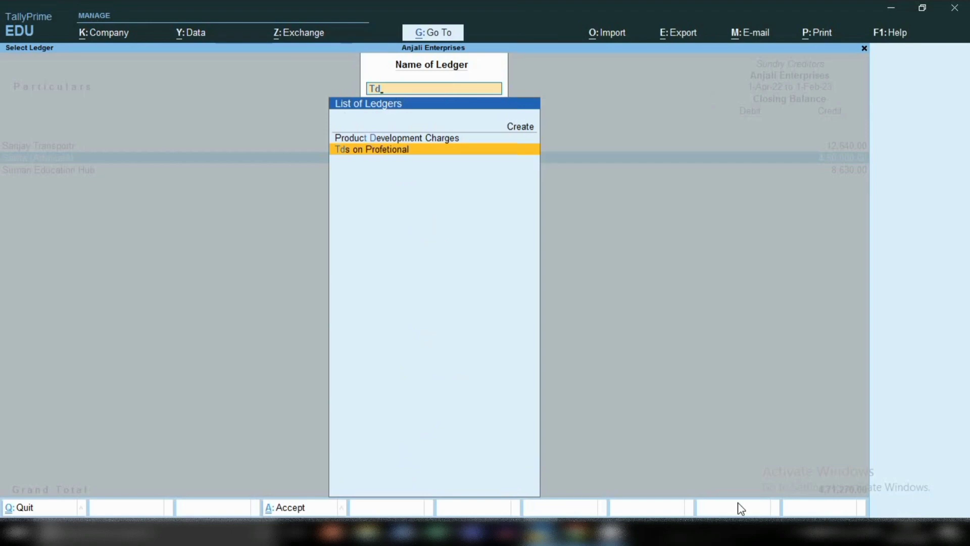
{"action": "key", "text": "Return"}
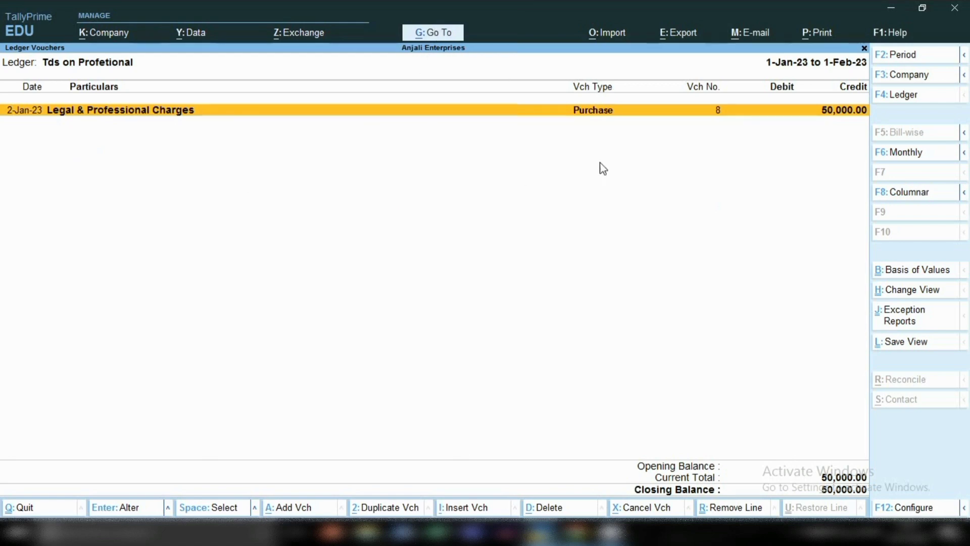
- Open the GSTR-2 report and drill down into Reverse Charge Inward Supplies under Reverse Charge Liability to be Booked
{"action": "left_click", "coordinate": [431, 34]}
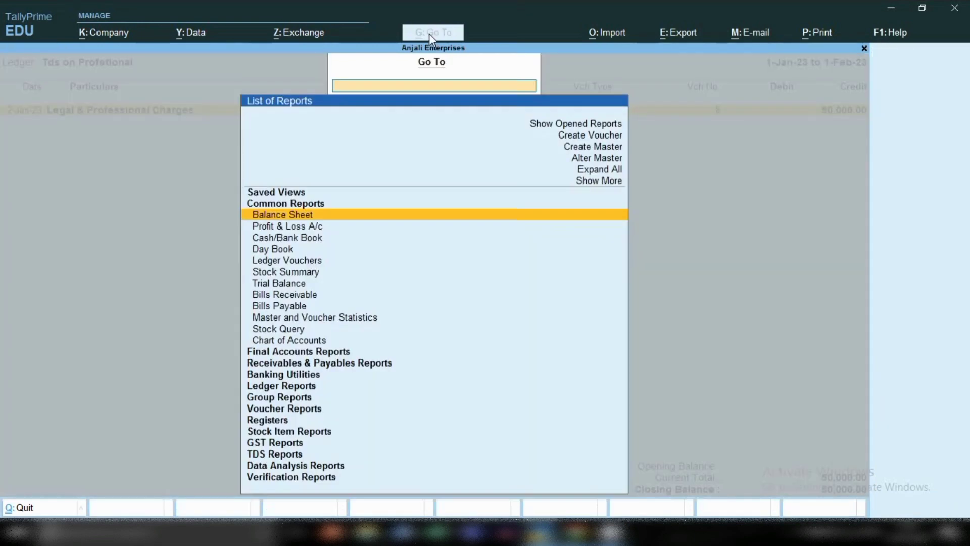
{"action": "type", "text": "Gst"}
{"action": "key", "text": "Down"}
{"action": "key", "text": "Down"}
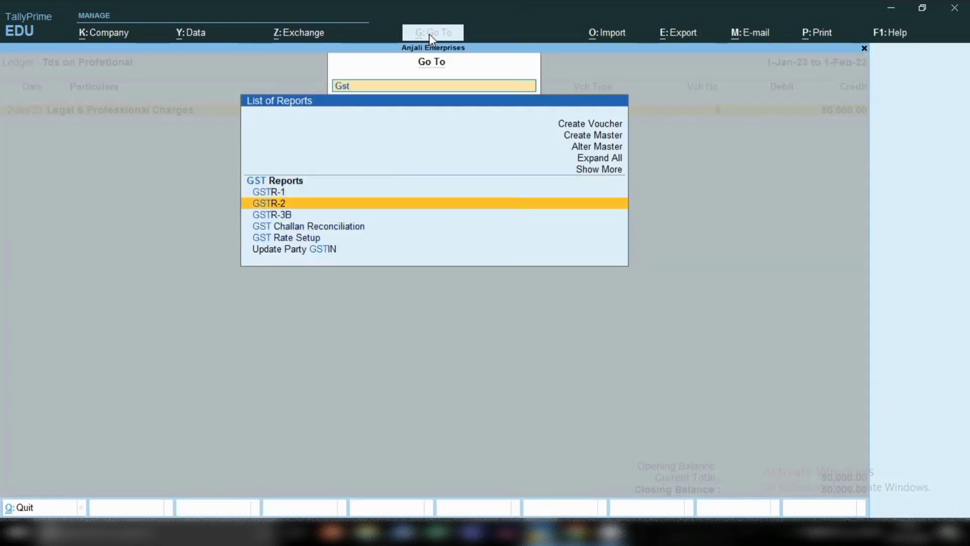
{"action": "key", "text": "Return"}
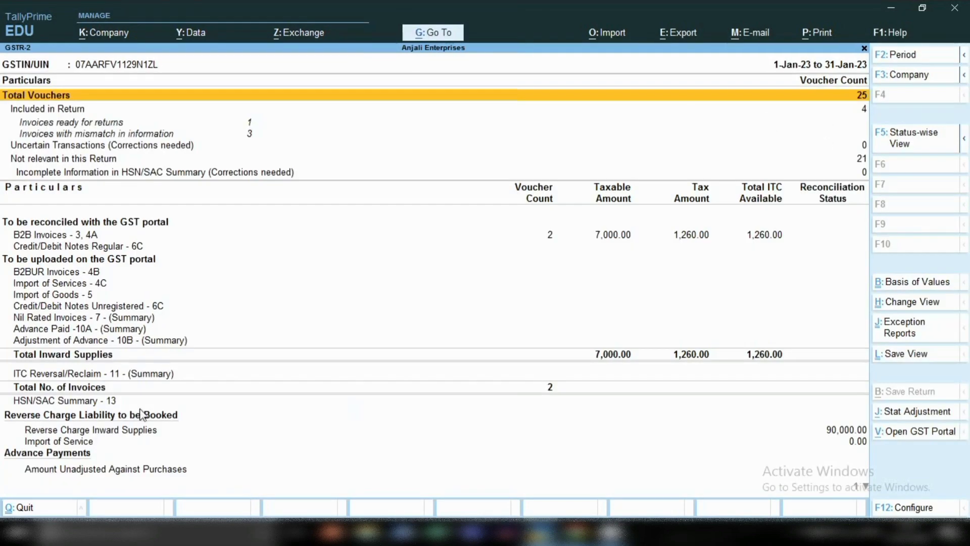
{"action": "left_click", "coordinate": [46, 434]}
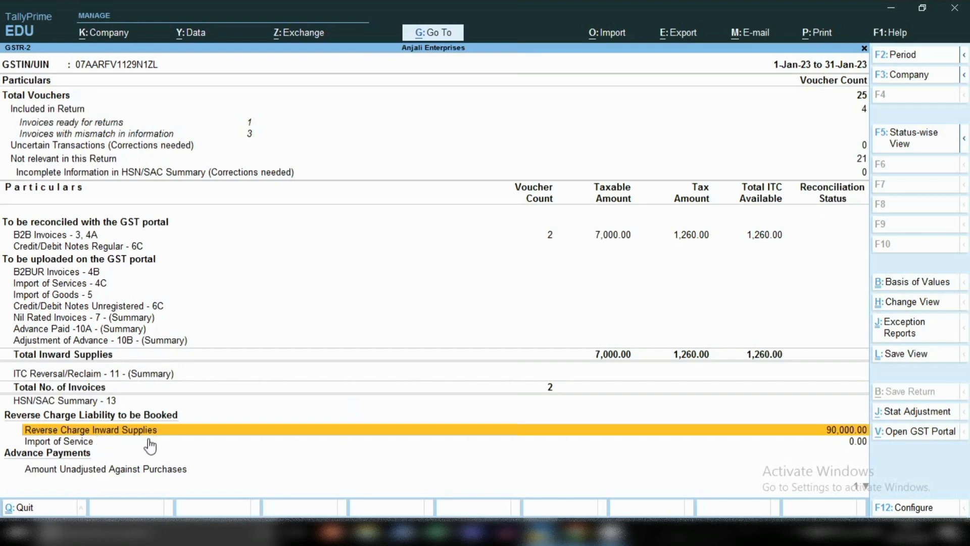
{"action": "key", "text": "Return"}
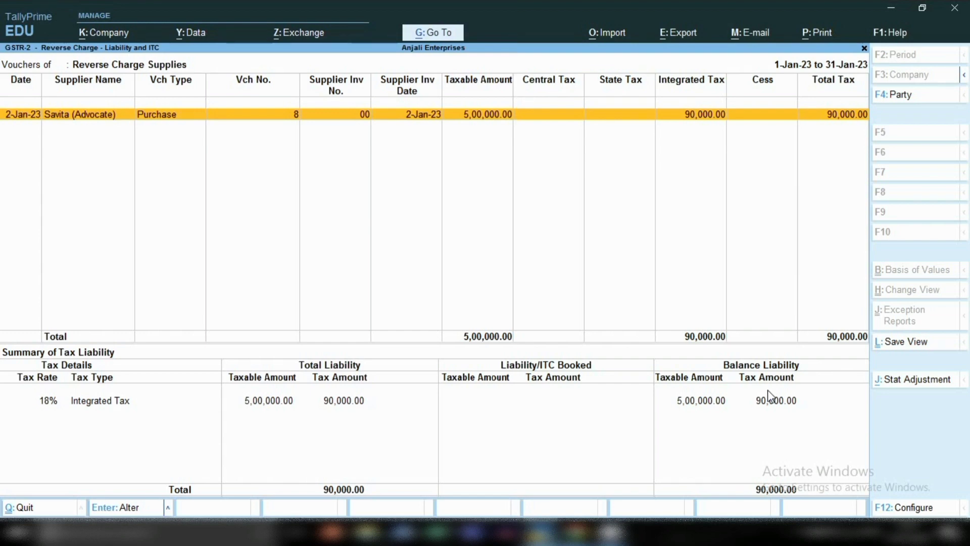
- Create a GST stat adjustment journal for Increase of Tax Liability, Purchase under reverse charge, and debit Tax on Rcm with 90,000
{"action": "left_click", "coordinate": [902, 380]}
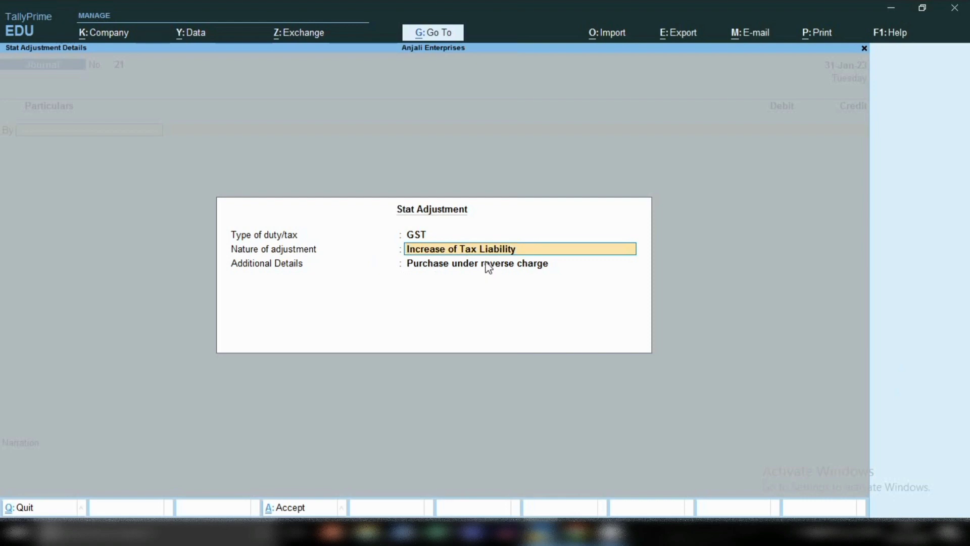
{"action": "key", "text": "ctrl+a"}
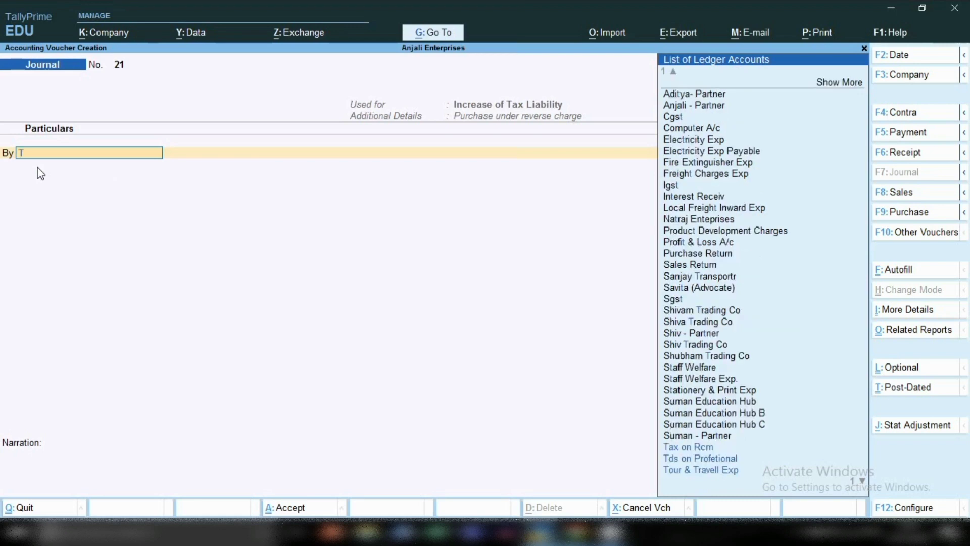
{"action": "type", "text": "Tax"}
{"action": "key", "text": "Return"}
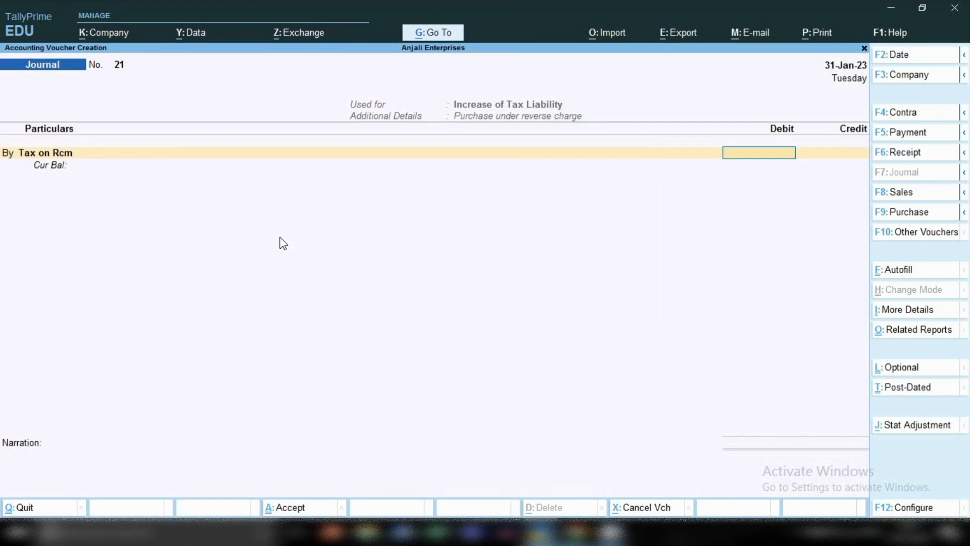
{"action": "type", "text": "90000"}
{"action": "key", "text": "Return"}
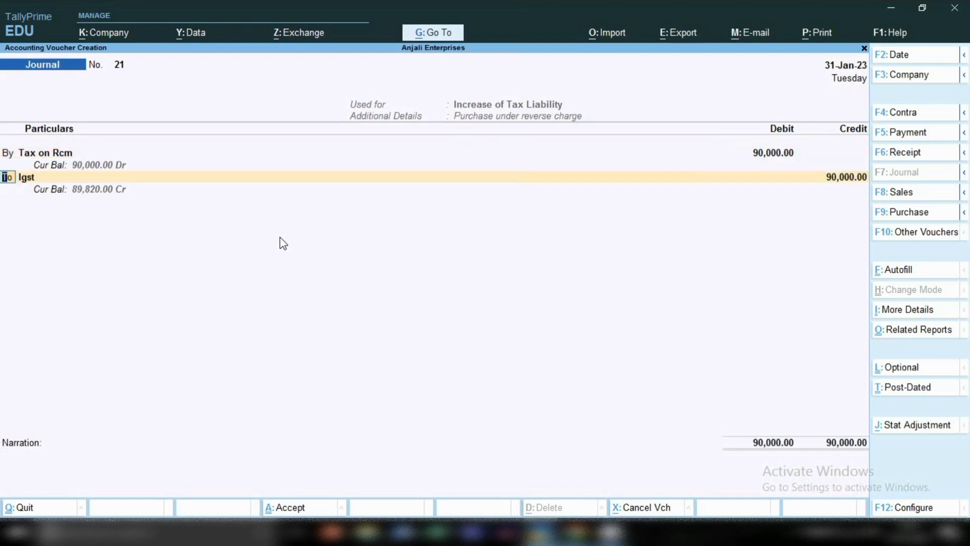
- Credit Igst with 90,000 at an 18 % rate on a taxable value of 5,00,000 and save the journal
{"action": "key", "text": "Return"}
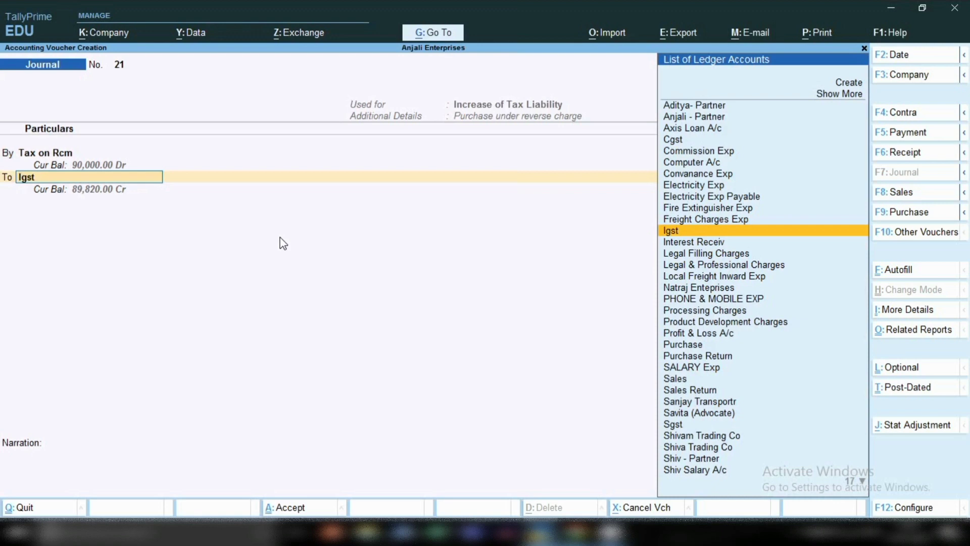
{"action": "key", "text": "Return"}
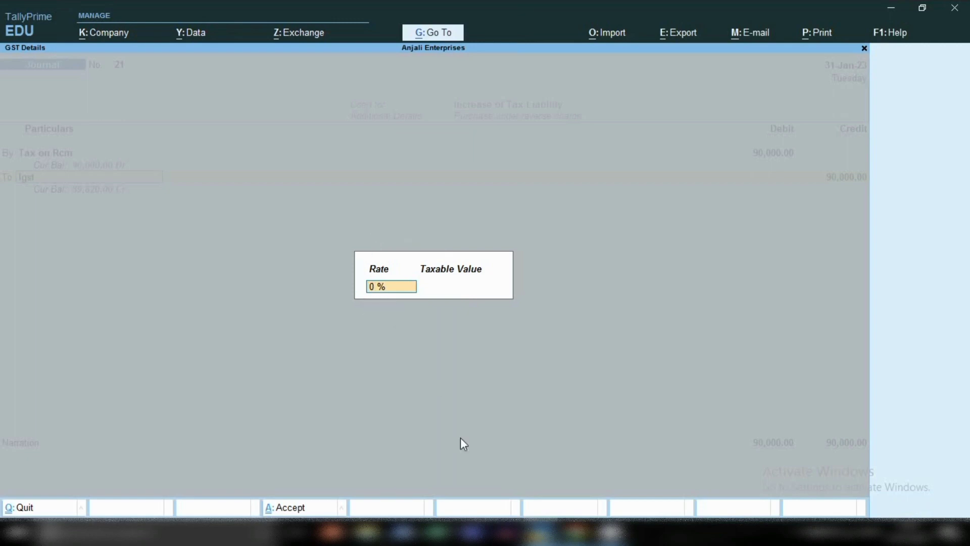
{"action": "type", "text": "18"}
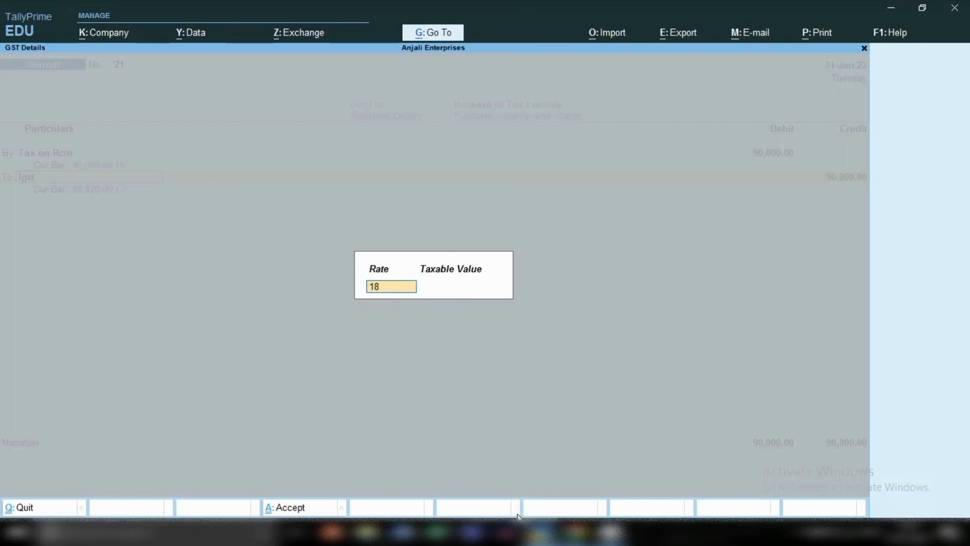
{"action": "key", "text": "Return"}
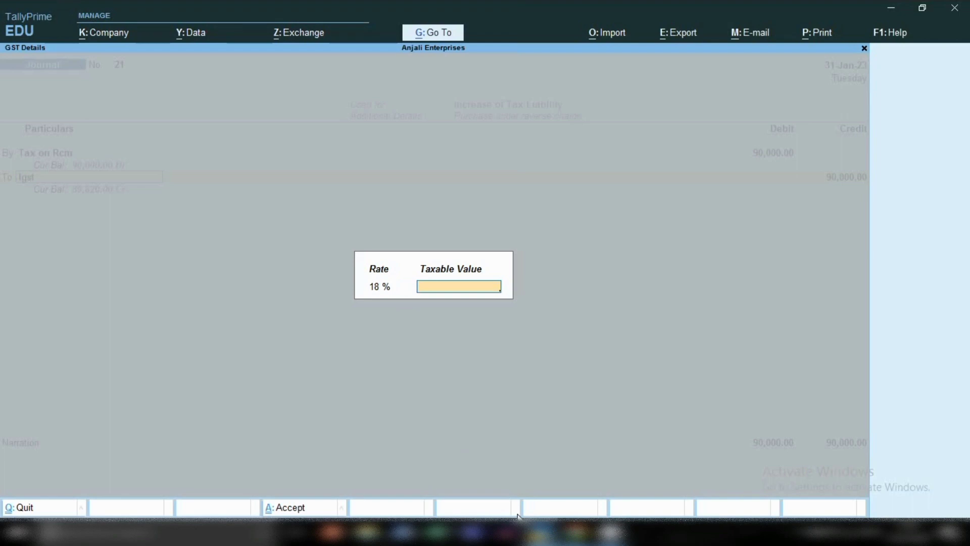
{"action": "type", "text": "500000"}
{"action": "key", "text": "Return"}
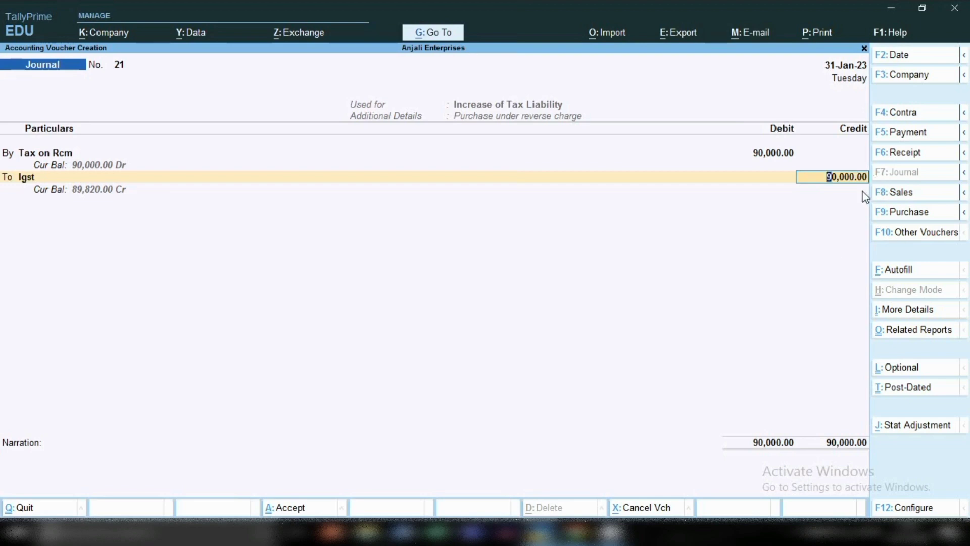
{"action": "key", "text": "Return"}
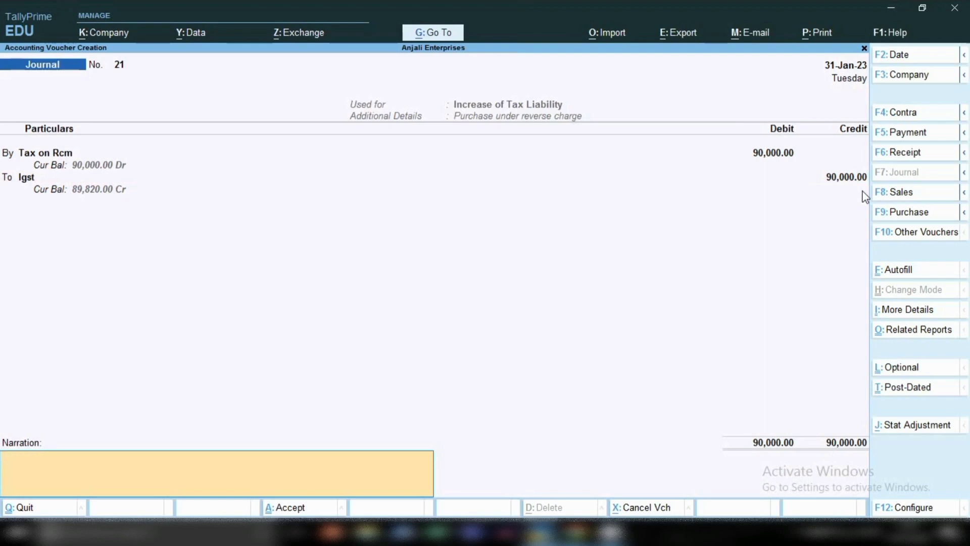
{"action": "key", "text": "Return"}
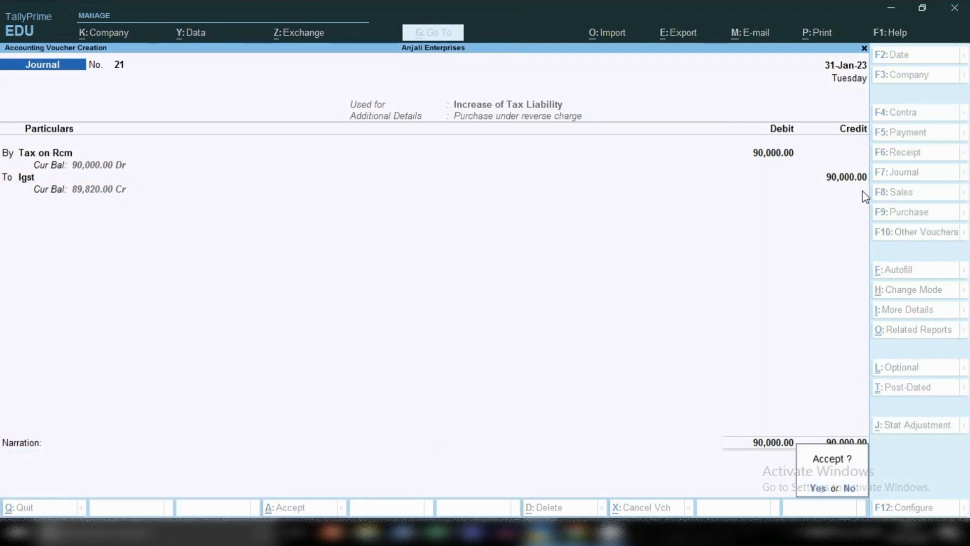
{"action": "key", "text": "Return"}
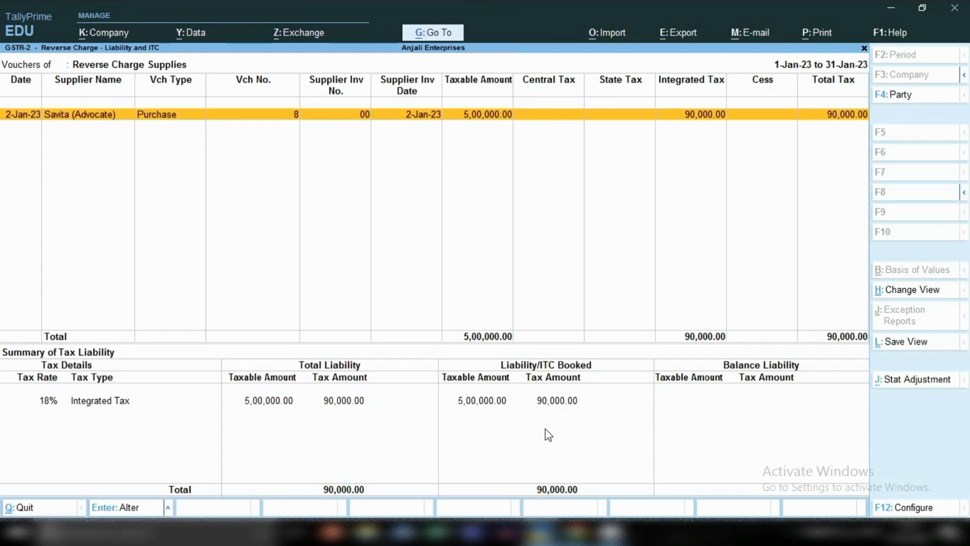
- Drill down from the Balance Sheet through Current Liabilities and Duties & Taxes to the Igst ledger's January entries
{"action": "left_click", "coordinate": [442, 37]}
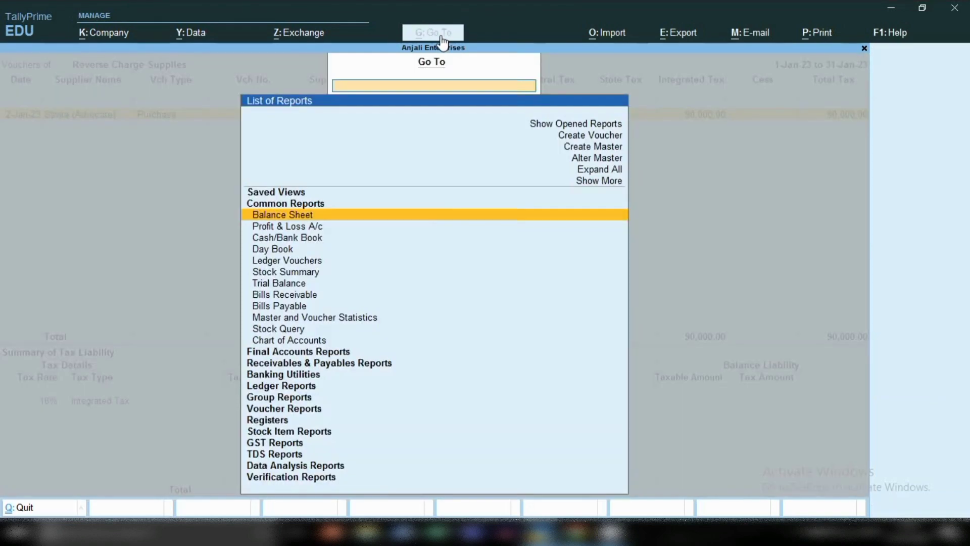
{"action": "key", "text": "Return"}
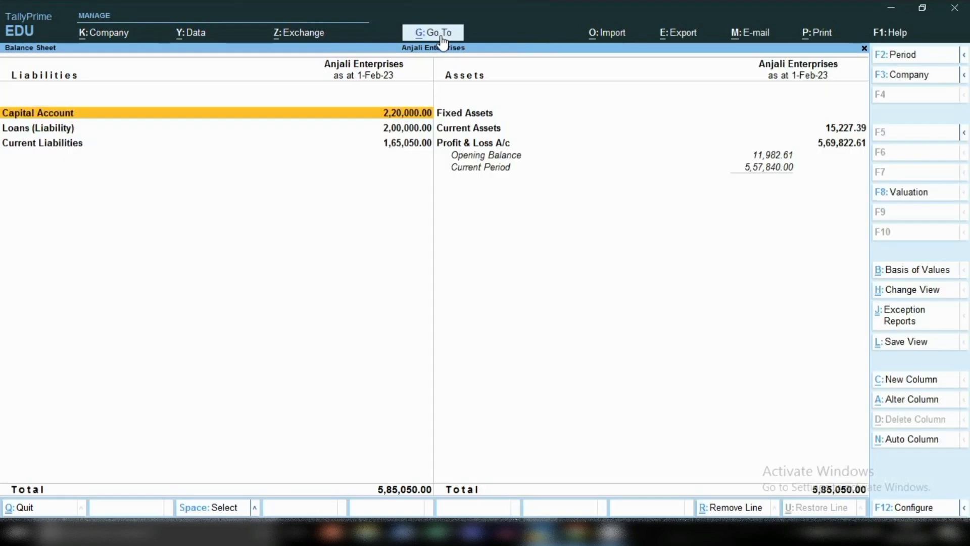
{"action": "key", "text": "Down"}
{"action": "key", "text": "Down"}
{"action": "key", "text": "Return"}
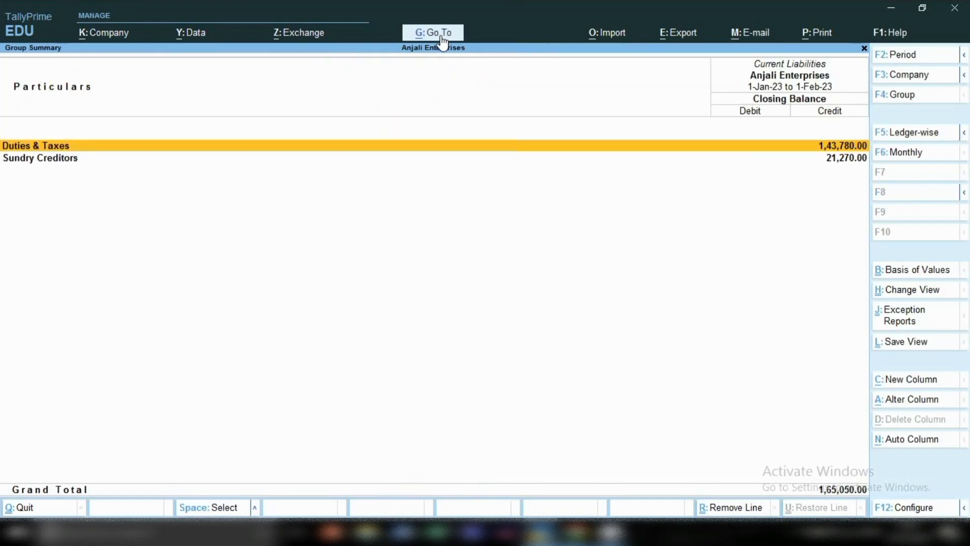
{"action": "key", "text": "Return"}
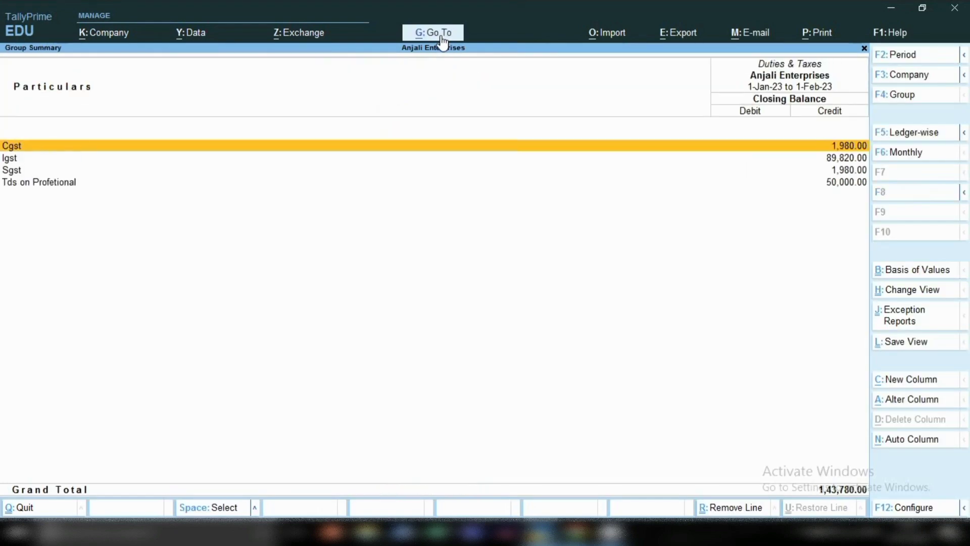
{"action": "key", "text": "Down"}
{"action": "key", "text": "Return"}
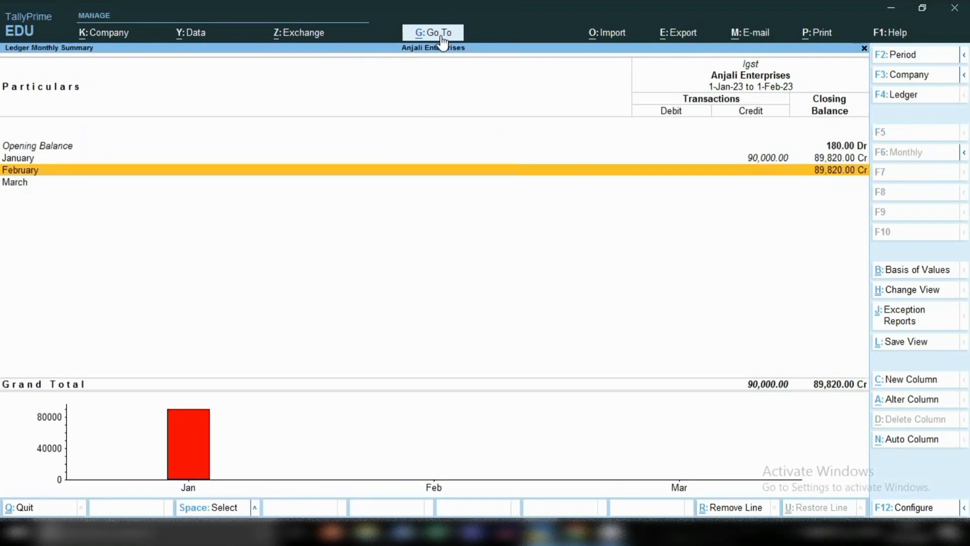
{"action": "key", "text": "Up"}
{"action": "key", "text": "Return"}
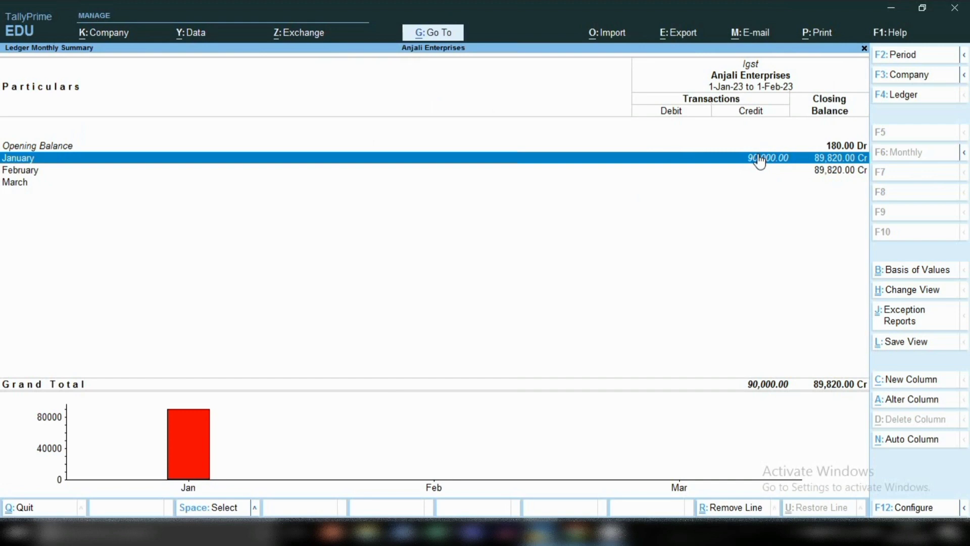
- Close all open reports and return to the purchase voucher creation screen
{"action": "key", "text": "Escape"}
{"action": "key", "text": "Escape"}
{"action": "key", "text": "Escape"}
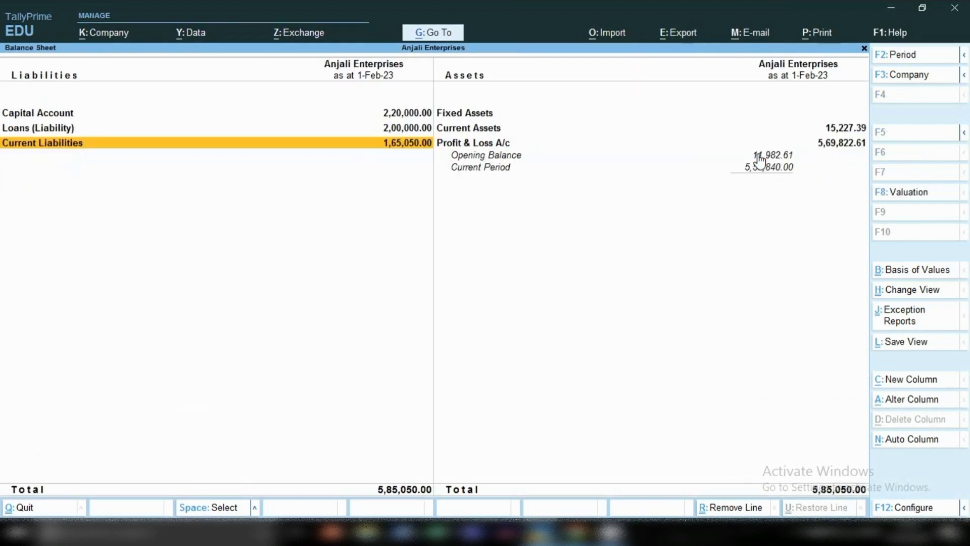
{"action": "key", "text": "Escape"}
{"action": "key", "text": "Escape"}
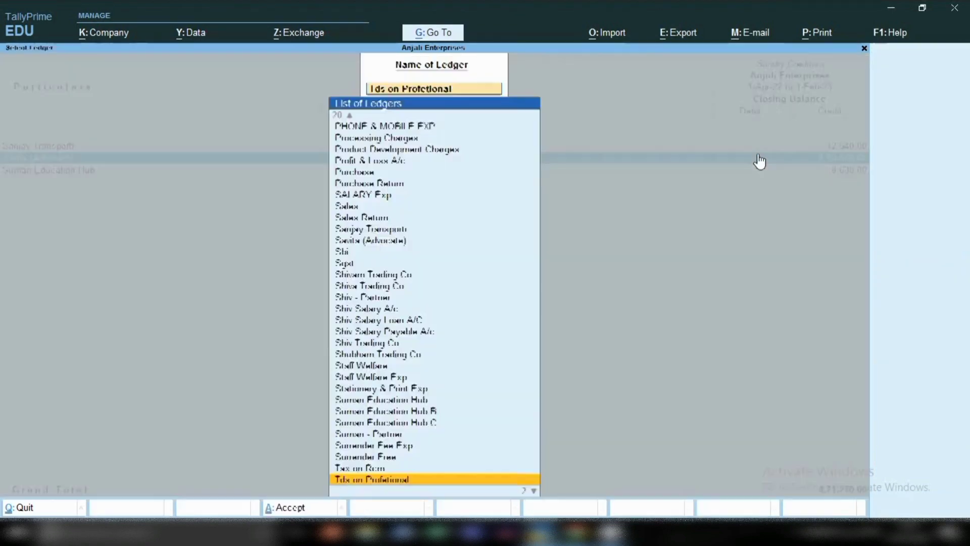
{"action": "key", "text": "Escape"}
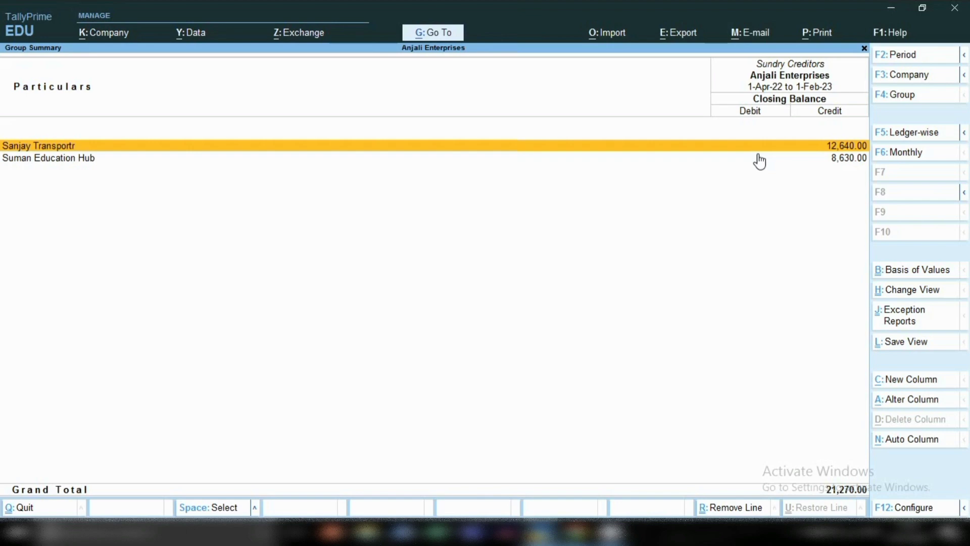
{"action": "key", "text": "Escape"}
{"action": "key", "text": "Escape"}
{"action": "key", "text": "Escape"}
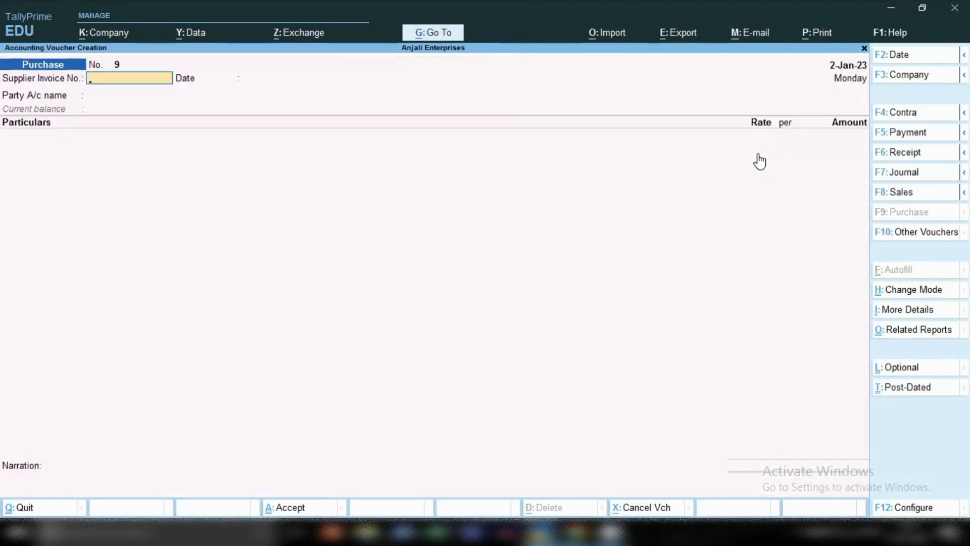
- Start a payment voucher dated 31-1-23 and look through the natures of payment offered in its GST stat adjustment
{"action": "left_click", "coordinate": [897, 138]}
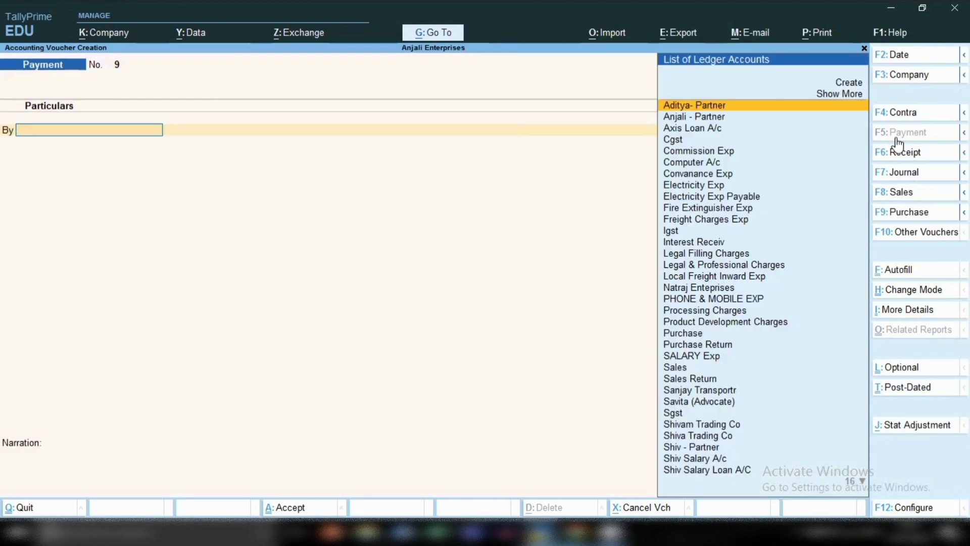
{"action": "key", "text": "XF86MonBrightnessDown"}
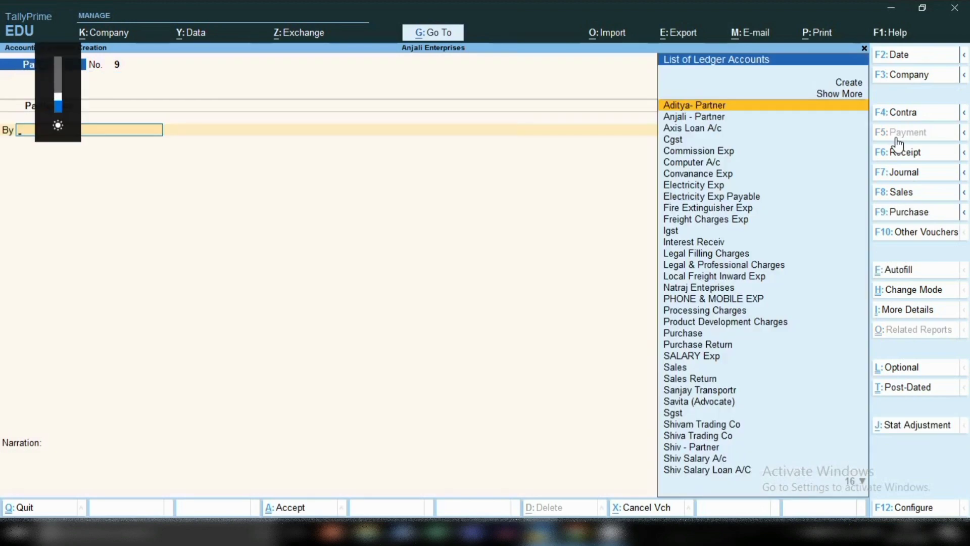
{"action": "key", "text": "F2"}
{"action": "type", "text": "31"}
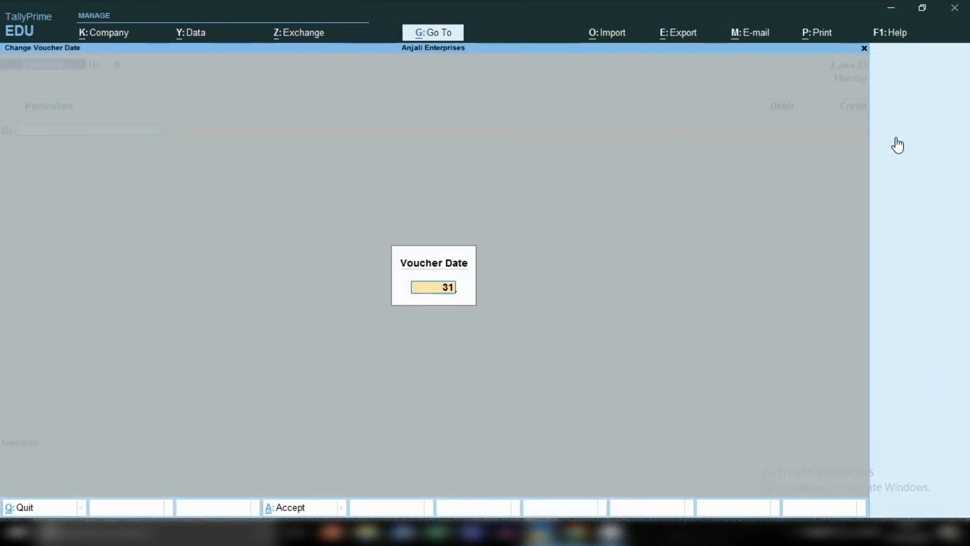
{"action": "type", "text": ".1.23"}
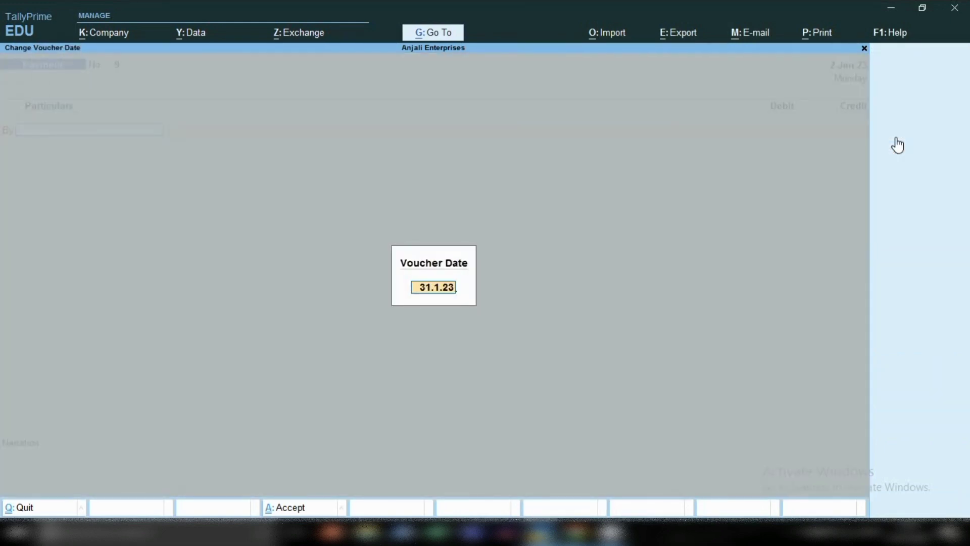
{"action": "key", "text": "Return"}
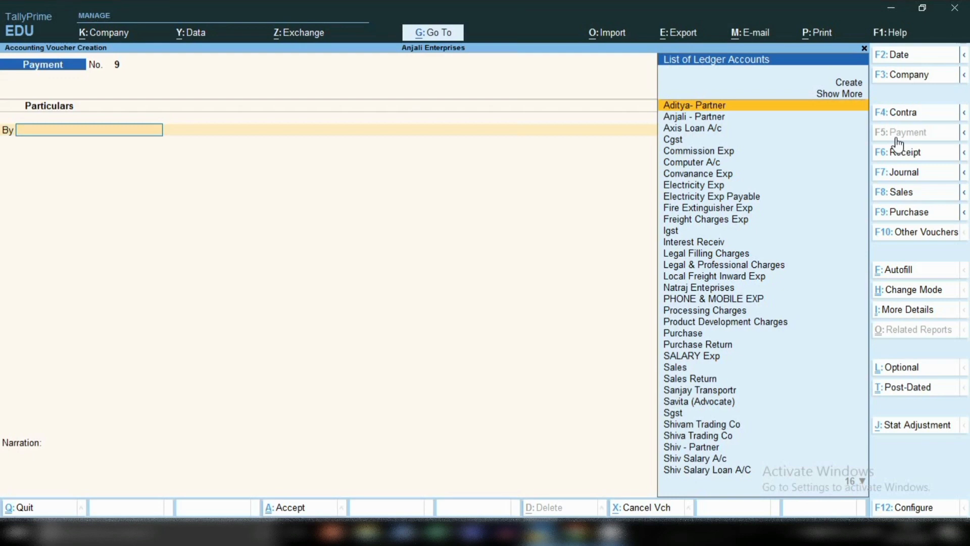
{"action": "left_click", "coordinate": [914, 428]}
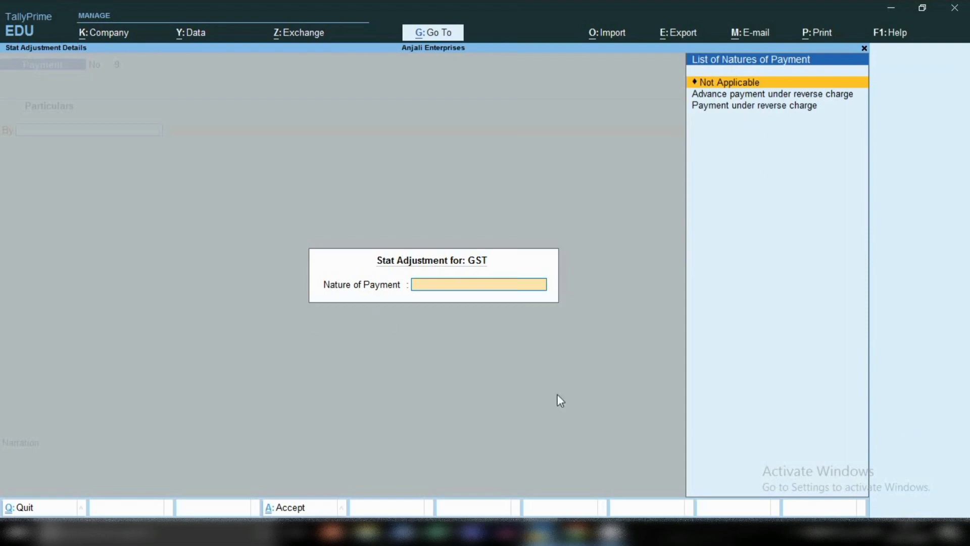
{"action": "key", "text": "Escape"}
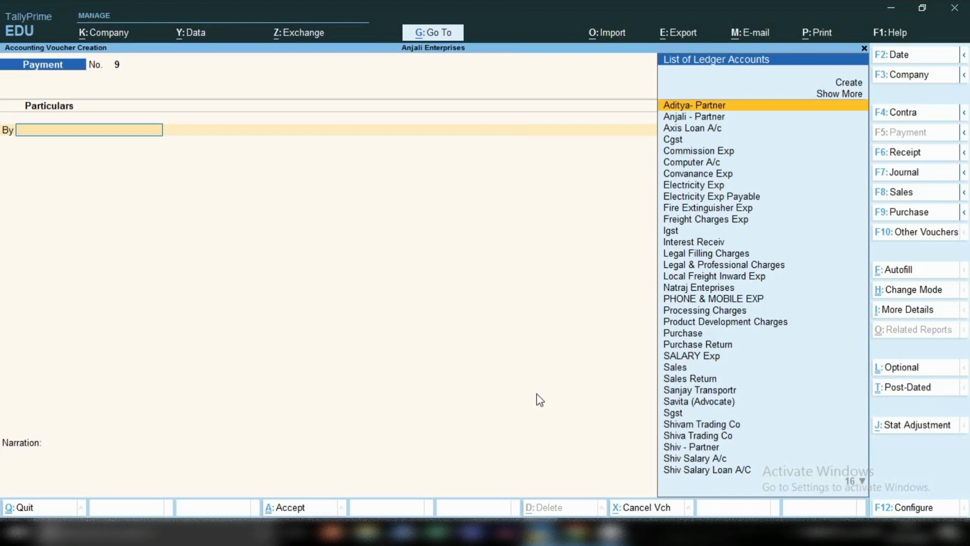
- Debit Igst with 90,000 against Cash and save the payment voucher without a narration
{"action": "type", "text": "Ig"}
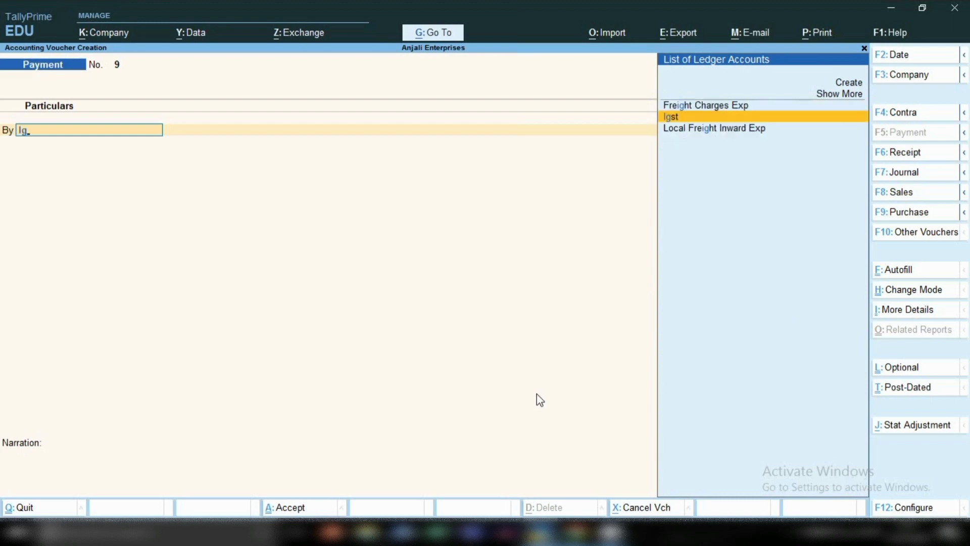
{"action": "key", "text": "Return"}
{"action": "type", "text": "90"}
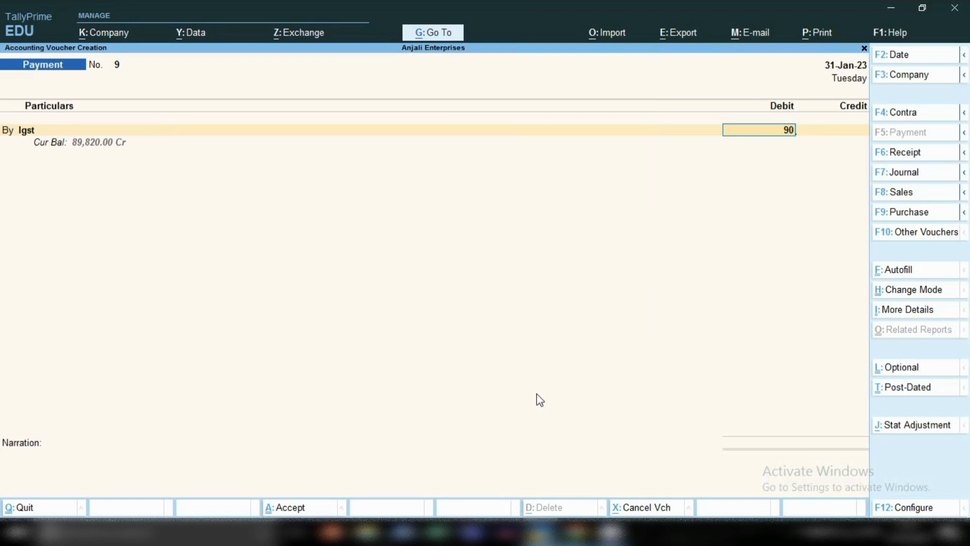
{"action": "type", "text": "000"}
{"action": "key", "text": "Return"}
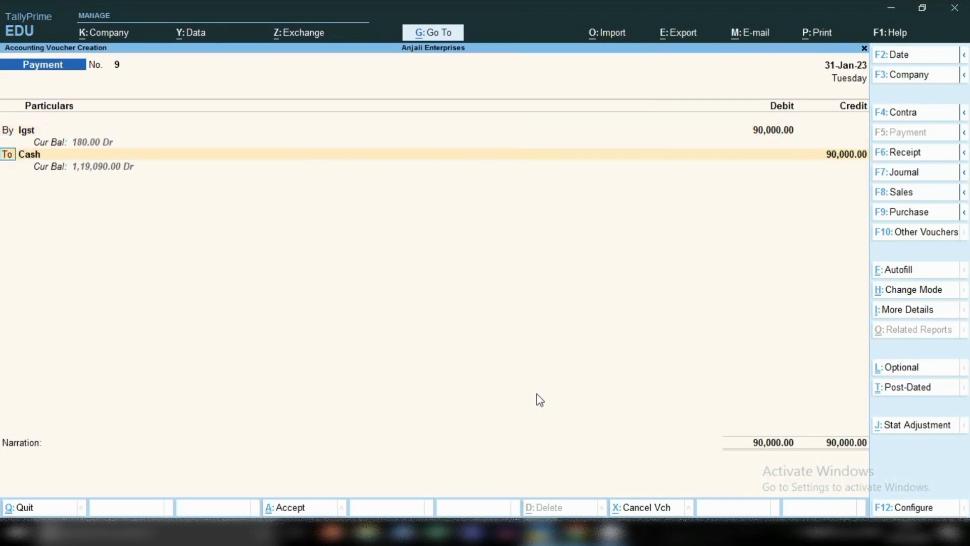
{"action": "key", "text": "Return"}
{"action": "key", "text": "Return"}
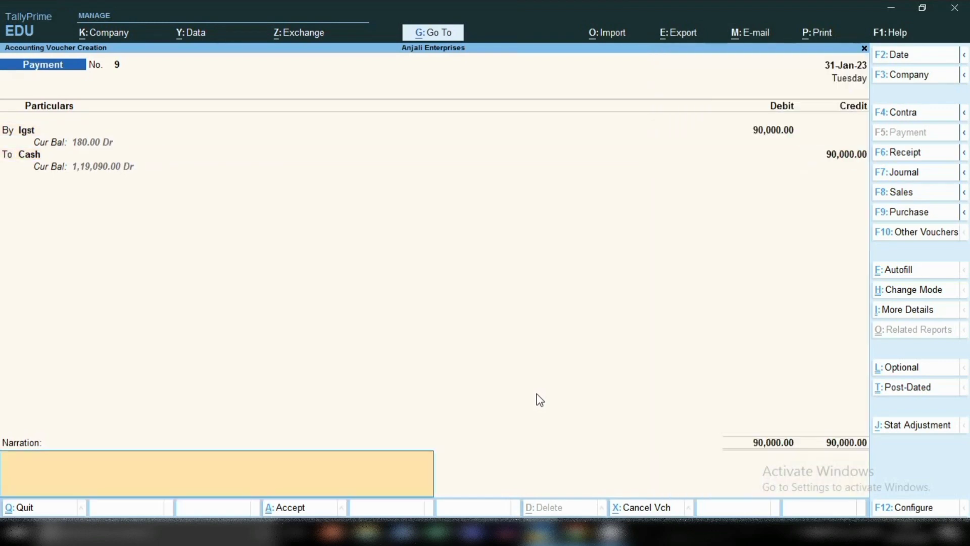
{"action": "key", "text": "Return"}
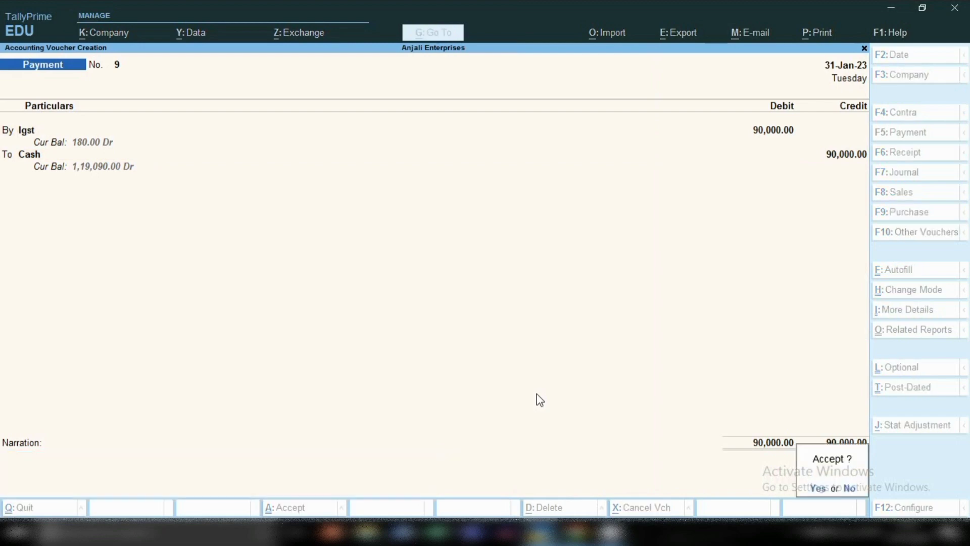
{"action": "key", "text": "Return"}
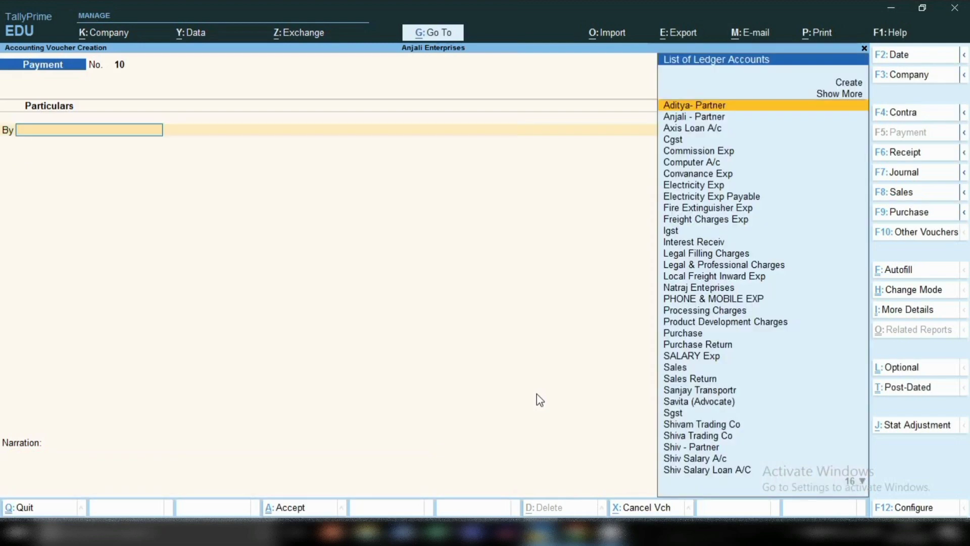
- Drill down from the Balance Sheet through Current Liabilities and Duties & Taxes to Igst's January vouchers, including the new payment
{"action": "left_click", "coordinate": [433, 35]}
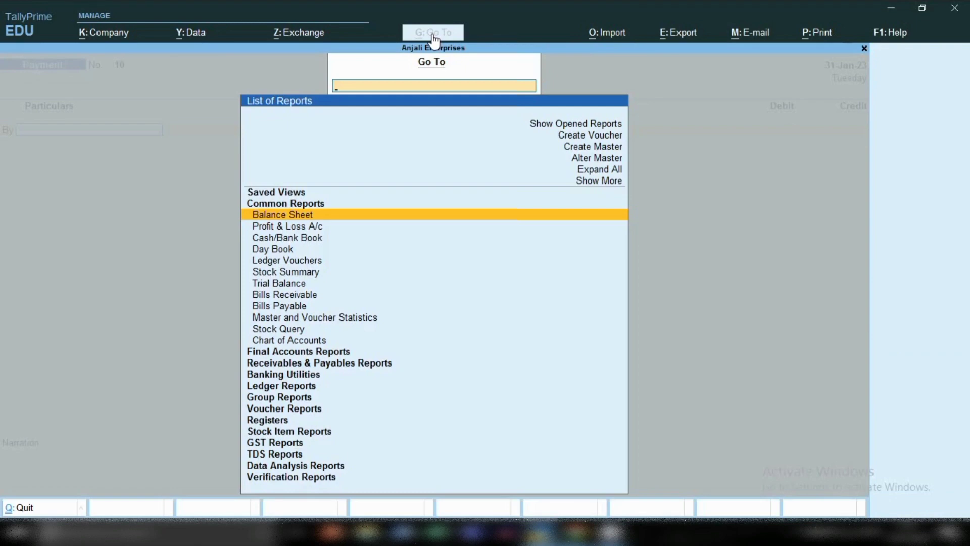
{"action": "key", "text": "Return"}
{"action": "key", "text": "Down"}
{"action": "key", "text": "Down"}
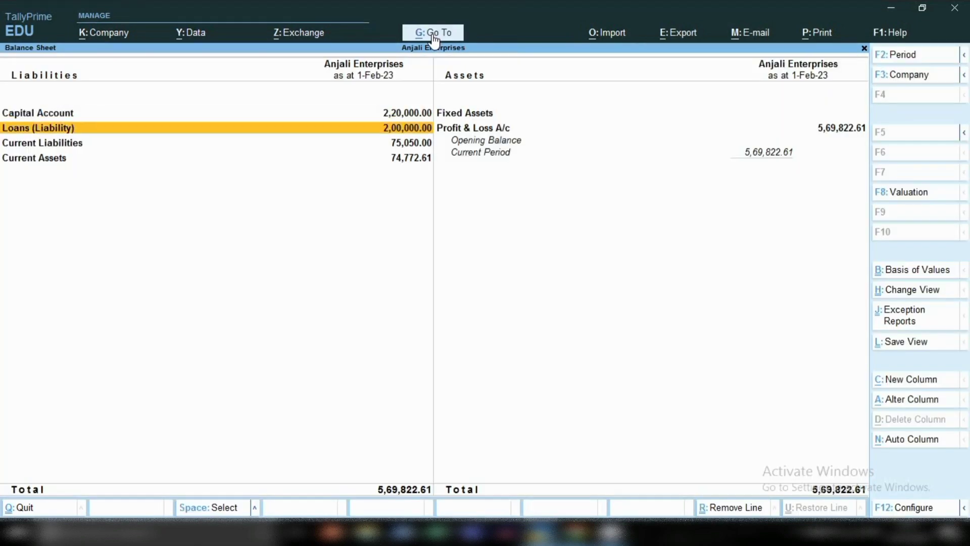
{"action": "key", "text": "Return"}
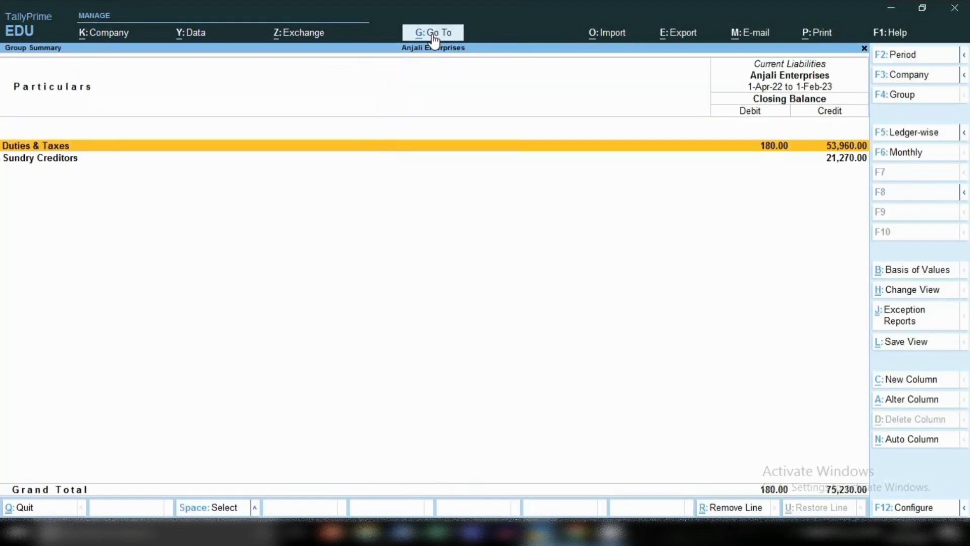
{"action": "key", "text": "Return"}
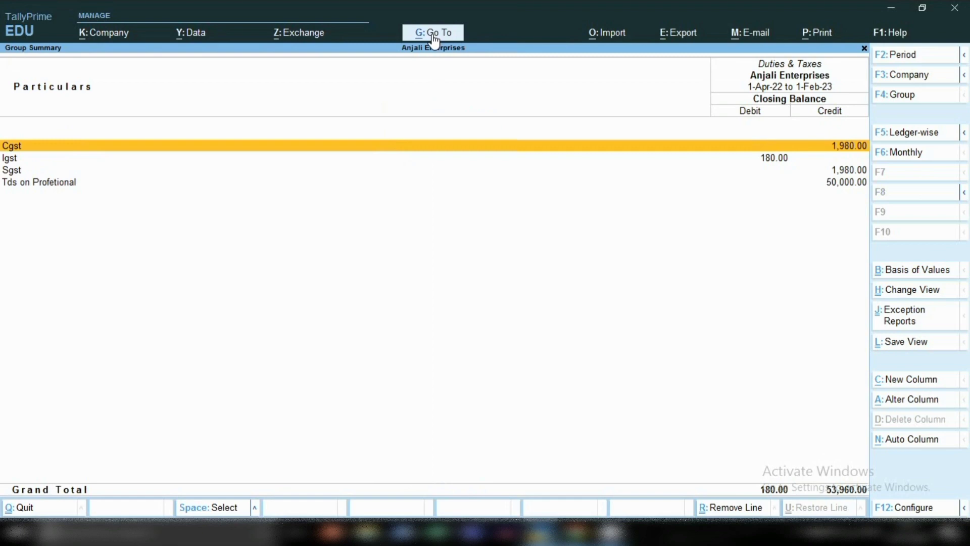
{"action": "key", "text": "Down"}
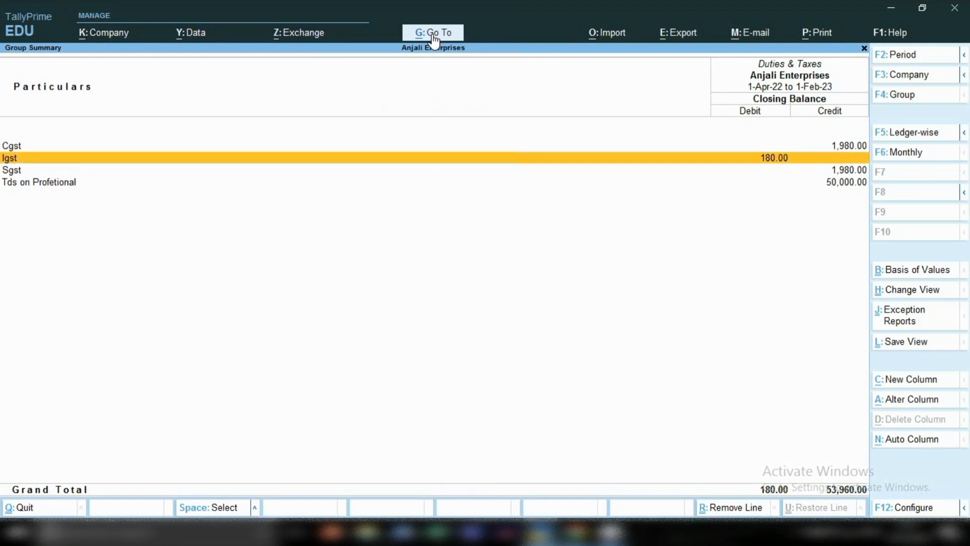
{"action": "key", "text": "Return"}
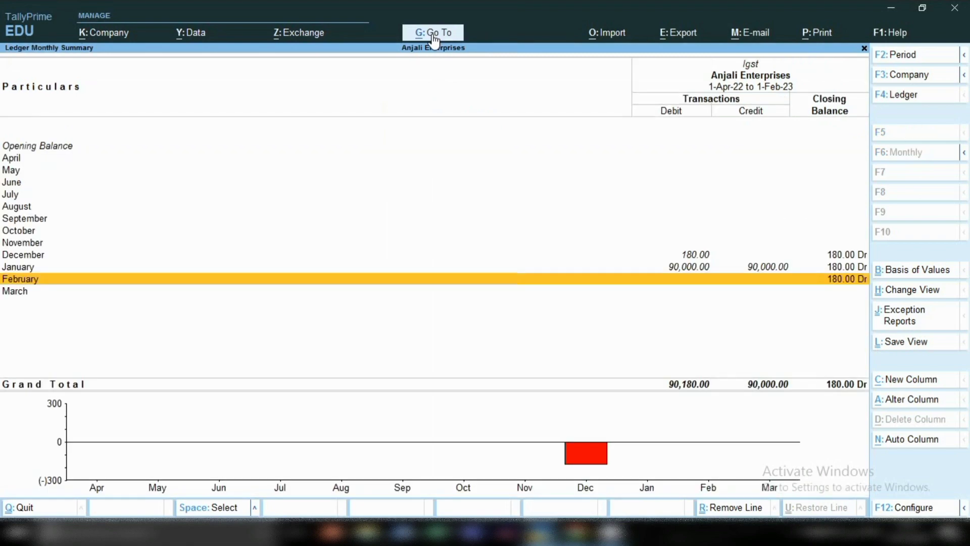
{"action": "key", "text": "Up"}
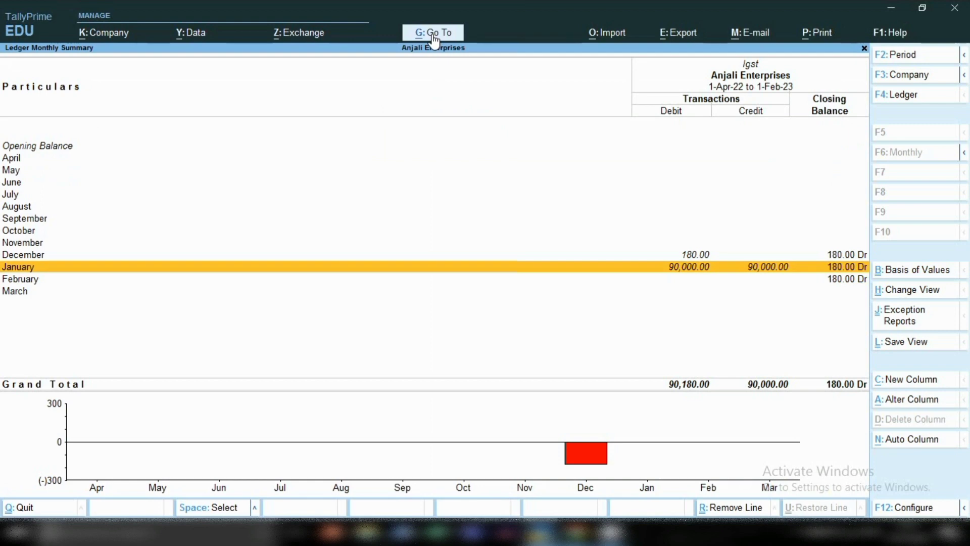
{"action": "key", "text": "Return"}
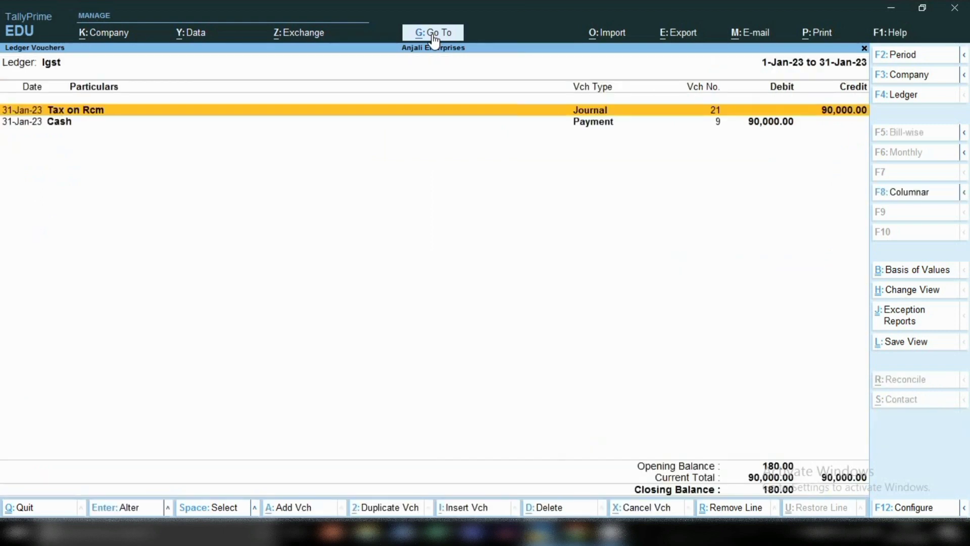
- Mark the Tax on Rcm journal and the Cash payment in the Igst ledger to compare the two entries
{"action": "key", "text": "Down"}
{"action": "key", "text": "Up"}
{"action": "key", "text": "space"}
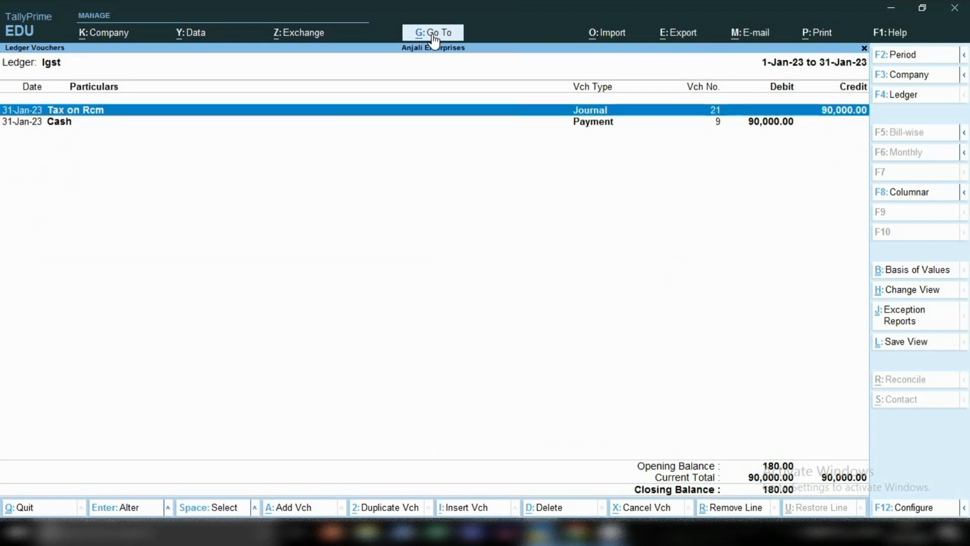
{"action": "key", "text": "Down"}
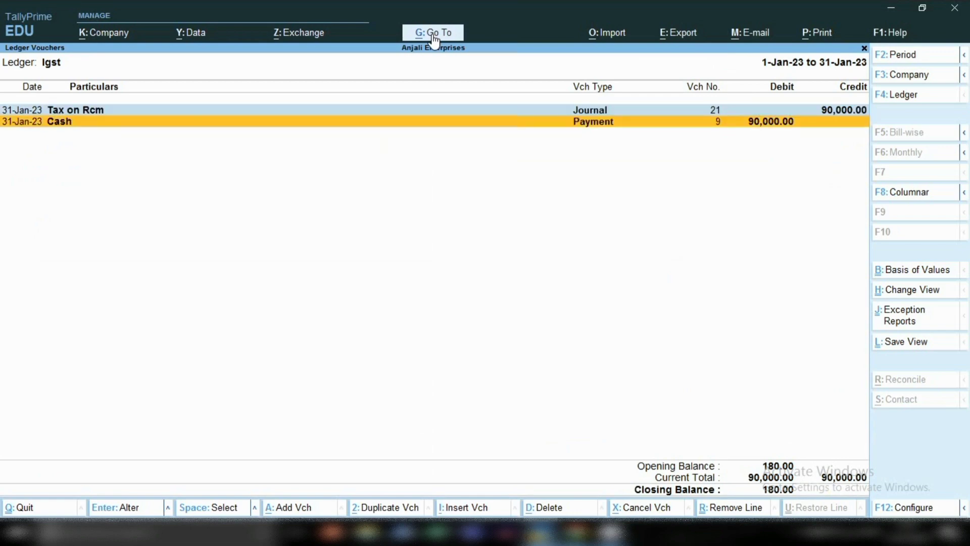
{"action": "key", "text": "space"}
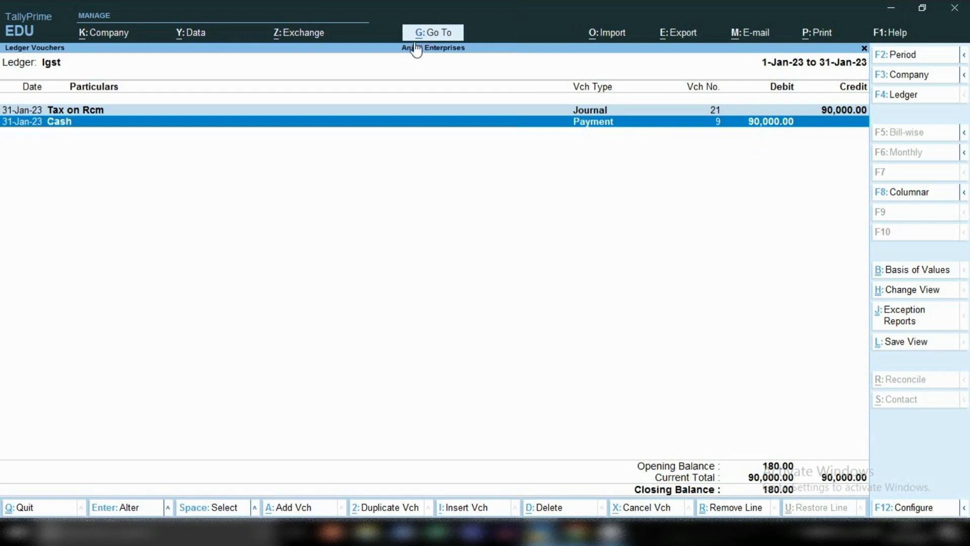
- Open the ledger voucher report for Tds on Profetional
{"action": "left_click", "coordinate": [433, 34]}
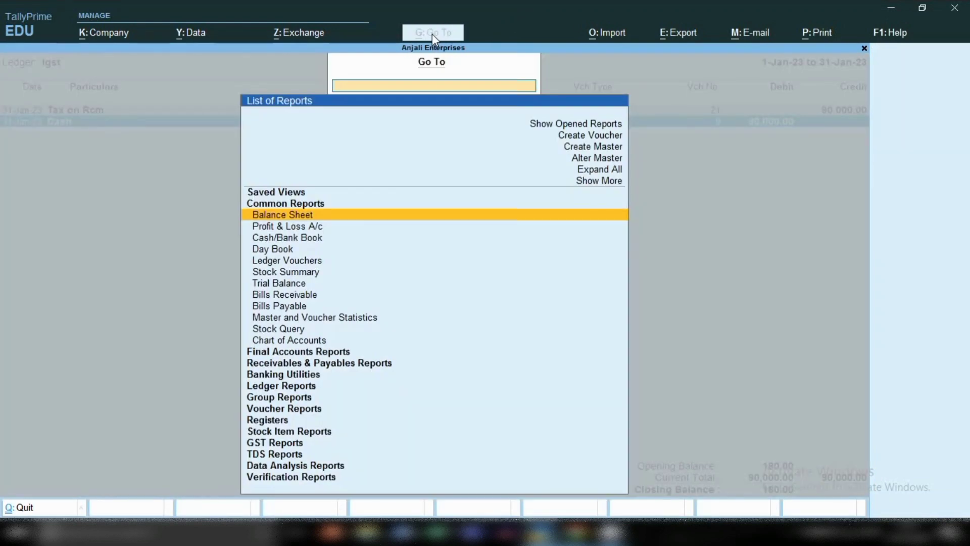
{"action": "key", "text": "Down"}
{"action": "key", "text": "Down"}
{"action": "key", "text": "Down"}
{"action": "key", "text": "Down"}
{"action": "key", "text": "Down"}
{"action": "key", "text": "Down"}
{"action": "key", "text": "Down"}
{"action": "key", "text": "Down"}
{"action": "key", "text": "Down"}
{"action": "key", "text": "Down"}
{"action": "key", "text": "Down"}
{"action": "key", "text": "Down"}
{"action": "key", "text": "Down"}
{"action": "key", "text": "Down"}
{"action": "key", "text": "Down"}
{"action": "key", "text": "Down"}
{"action": "key", "text": "Down"}
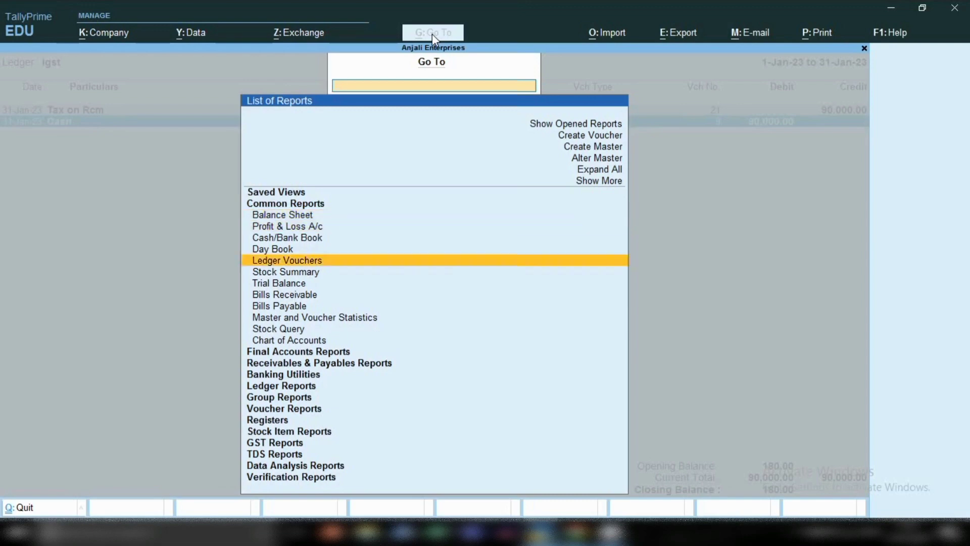
{"action": "key", "text": "Up"}
{"action": "key", "text": "Up"}
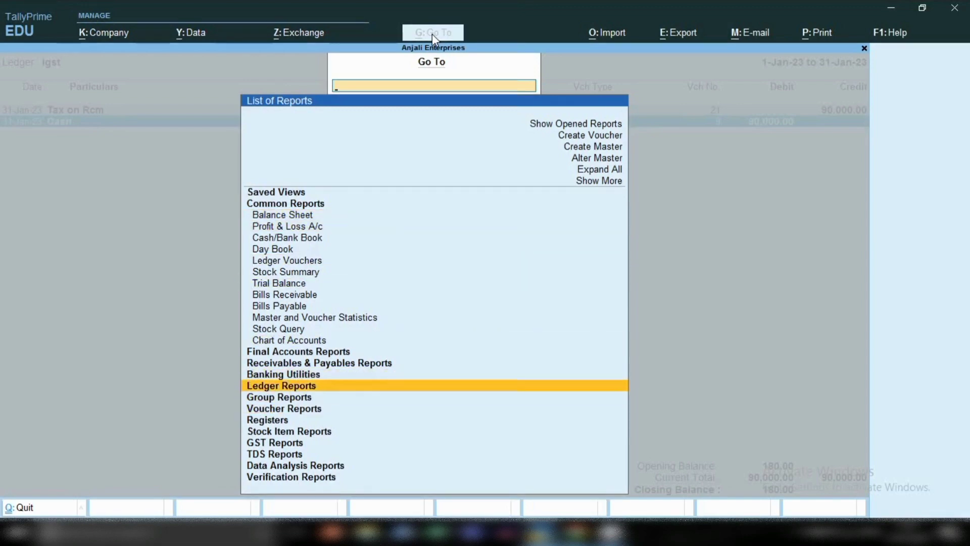
{"action": "key", "text": "Return"}
{"action": "key", "text": "Return"}
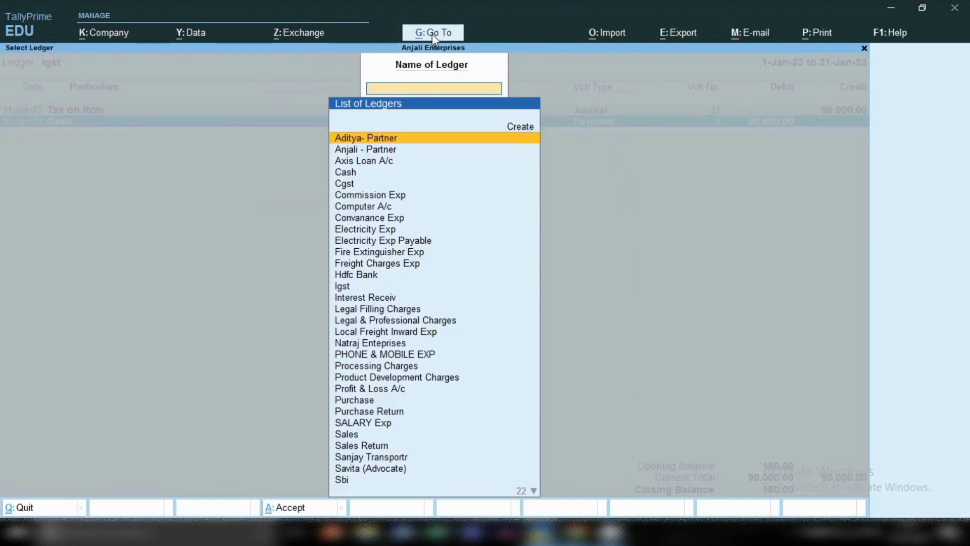
{"action": "type", "text": "Tds"}
{"action": "key", "text": "Return"}
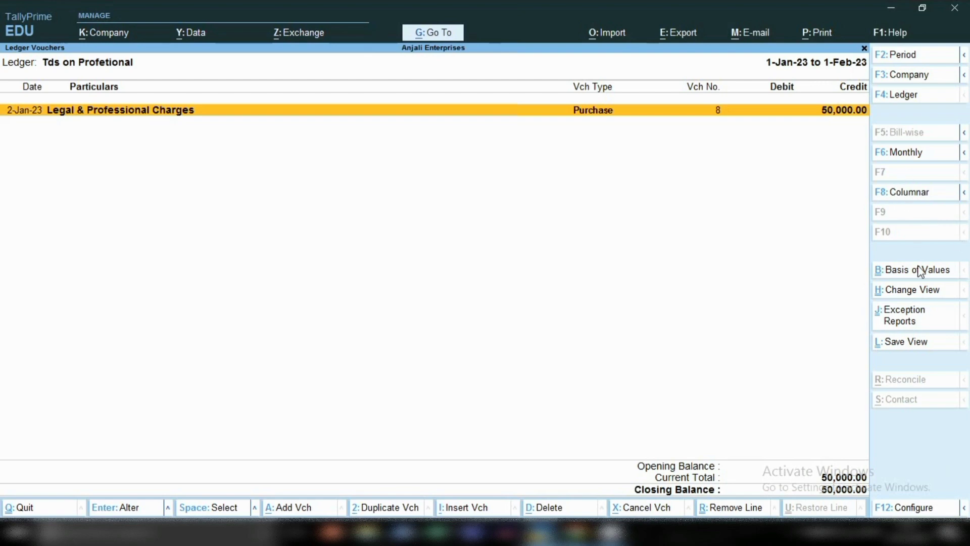
- Add a payment voucher from the ledger report and date it 1-Feb-23
{"action": "key", "text": "alt+a"}
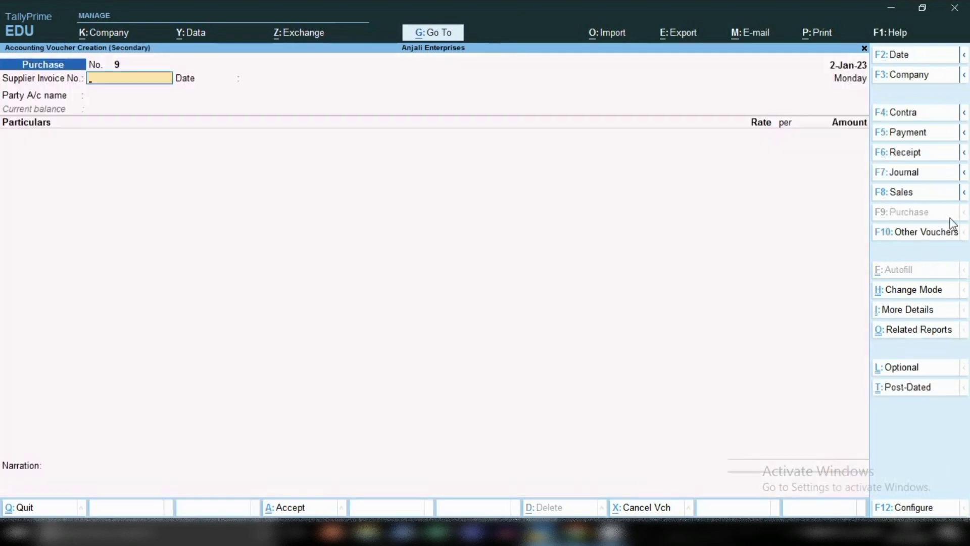
{"action": "left_click", "coordinate": [915, 135]}
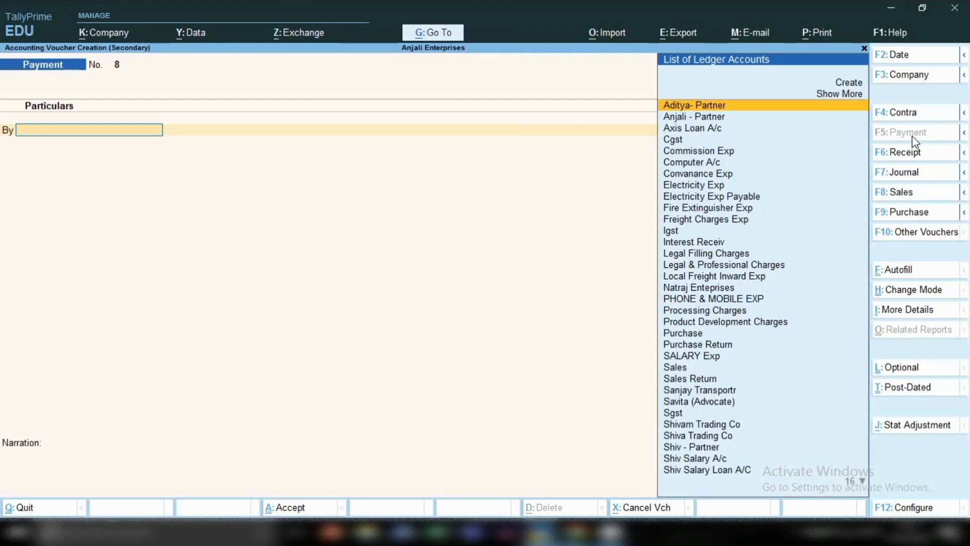
{"action": "key", "text": "XF86MonBrightnessDown"}
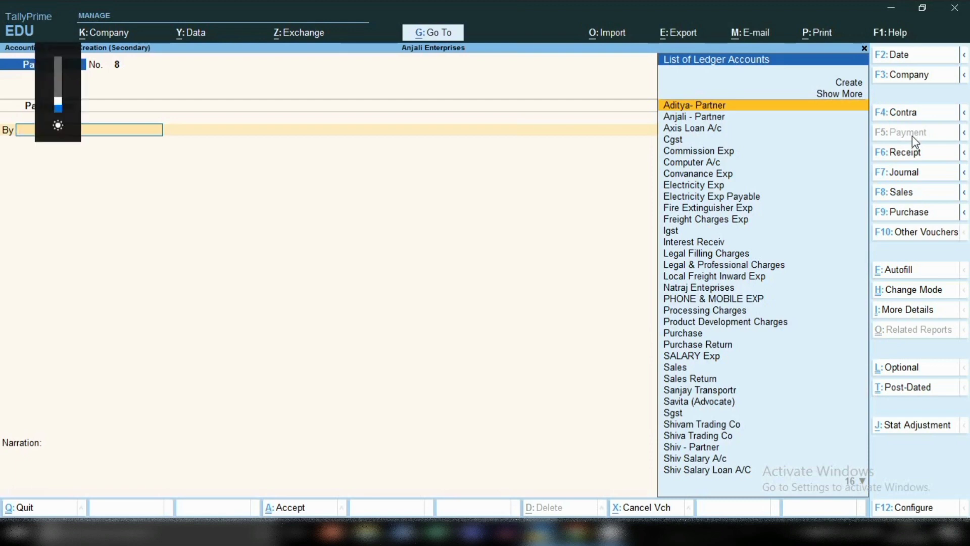
{"action": "key", "text": "F2"}
{"action": "type", "text": "1.2.23"}
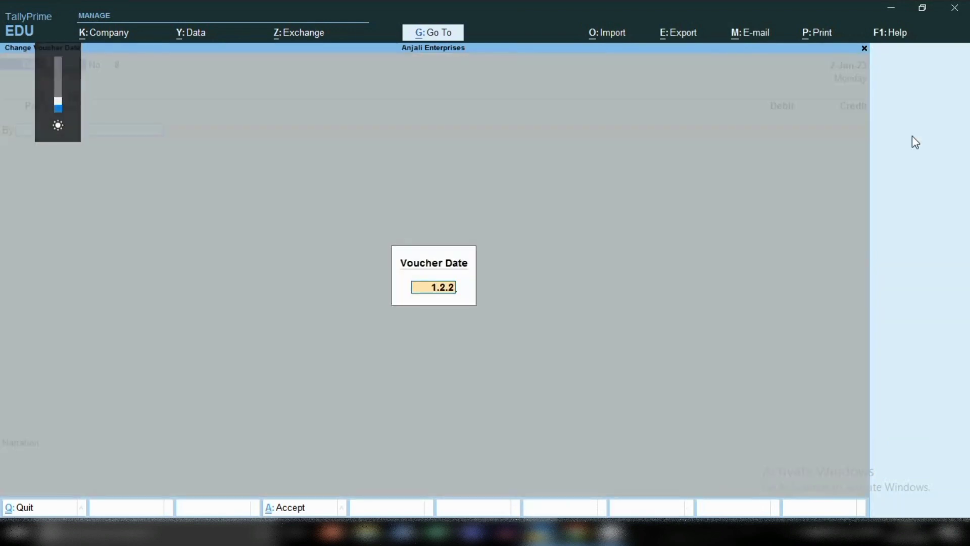
{"action": "key", "text": "Return"}
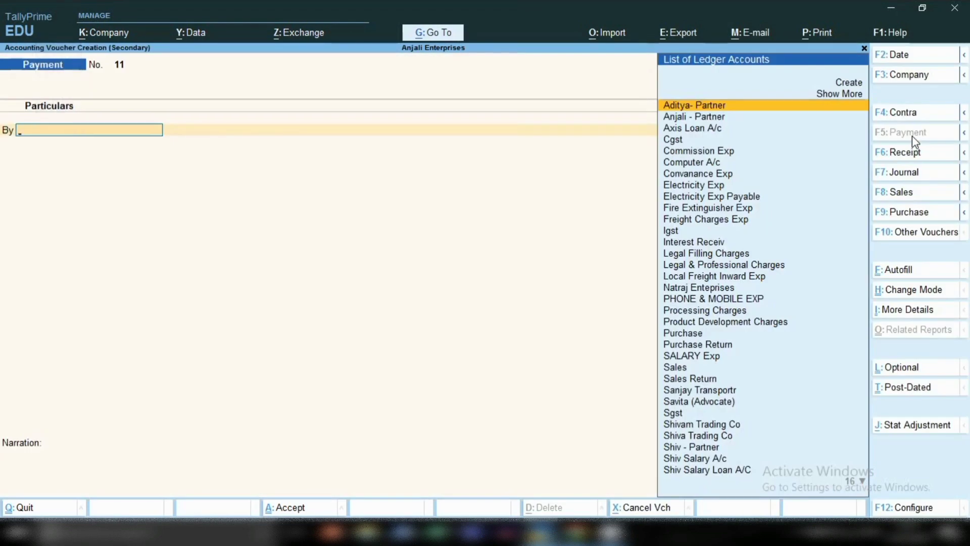
- Debit Tds on Profetional with 50,000 against the pending TDS reference Purc / 8 / 64
{"action": "type", "text": "tds"}
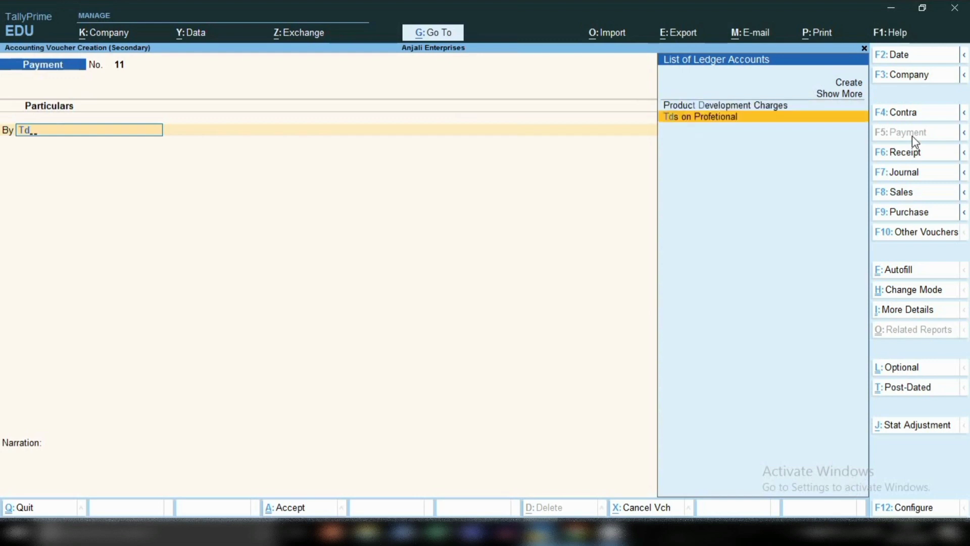
{"action": "key", "text": "Return"}
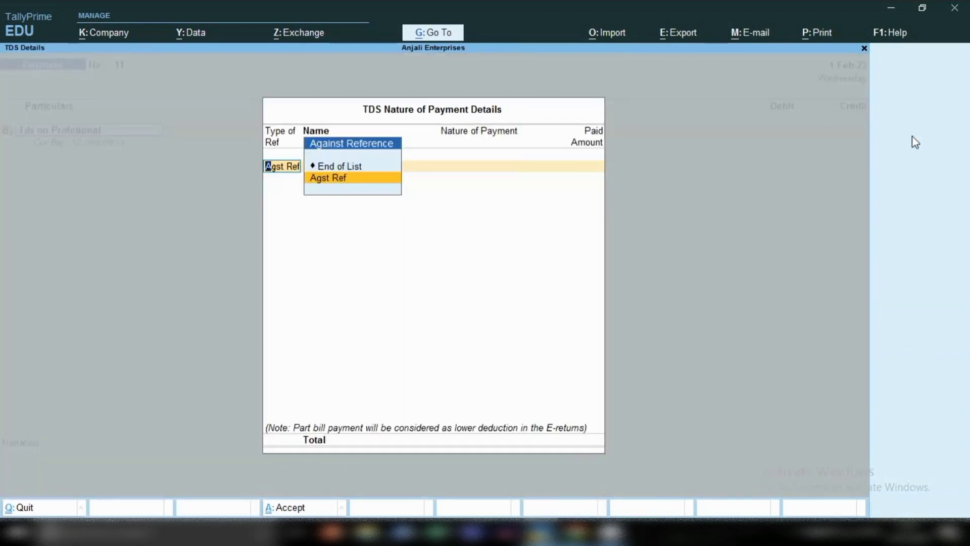
{"action": "key", "text": "Return"}
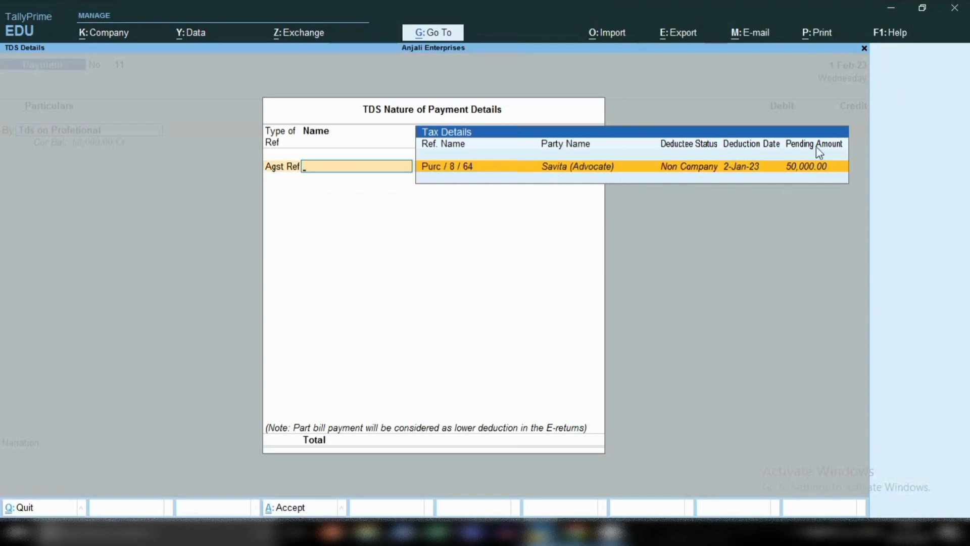
{"action": "key", "text": "Return"}
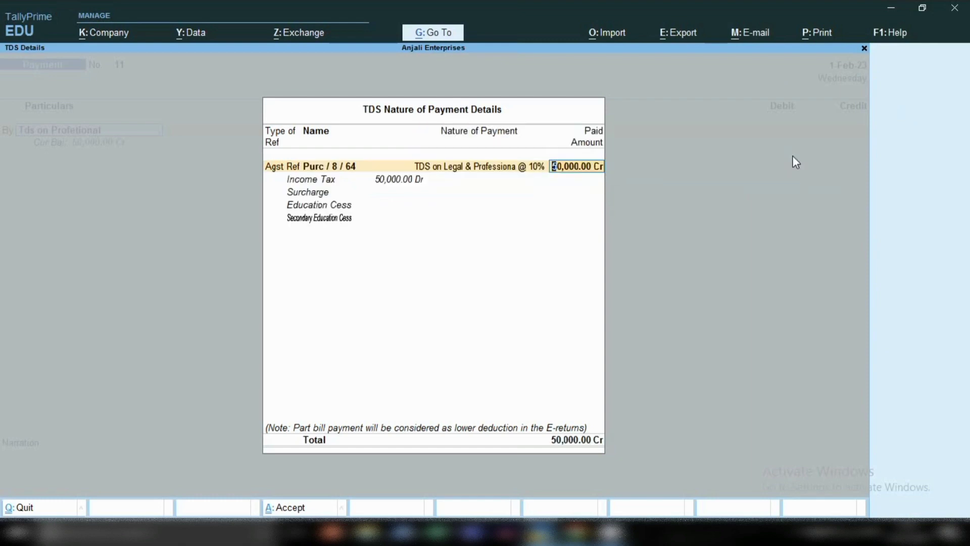
{"action": "key", "text": "Return"}
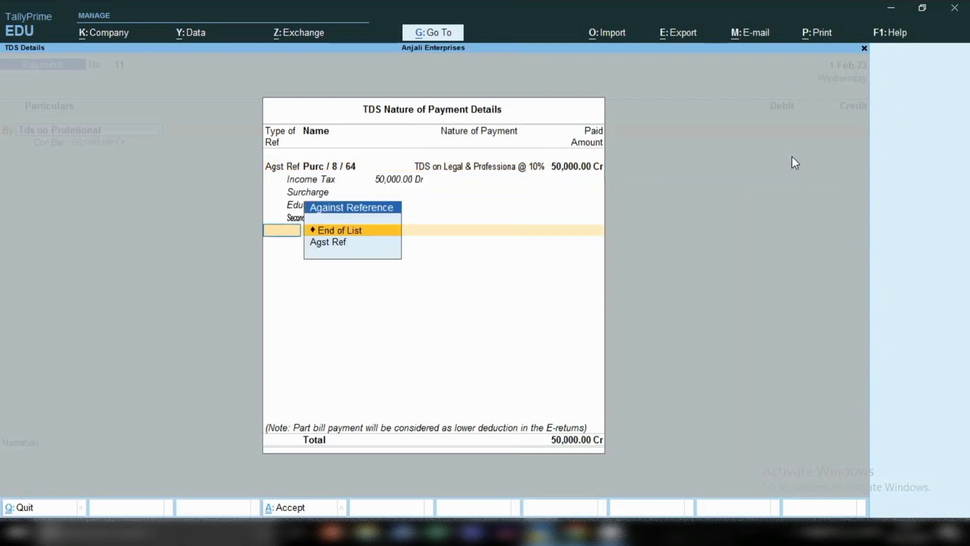
{"action": "key", "text": "Return"}
{"action": "key", "text": "Return"}
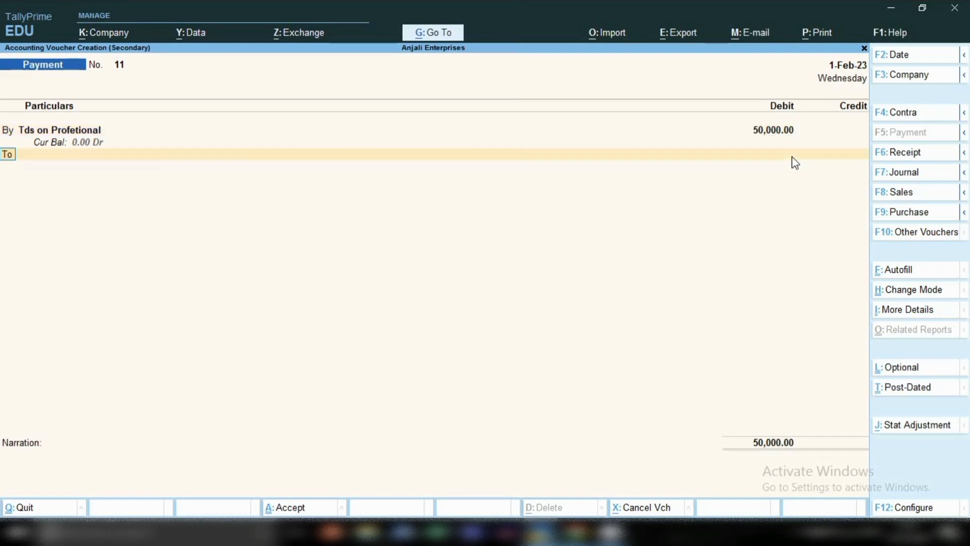
- Credit Sbi with 50,000 and save the payment voucher without a narration
{"action": "key", "text": "Return"}
{"action": "type", "text": "Sbi"}
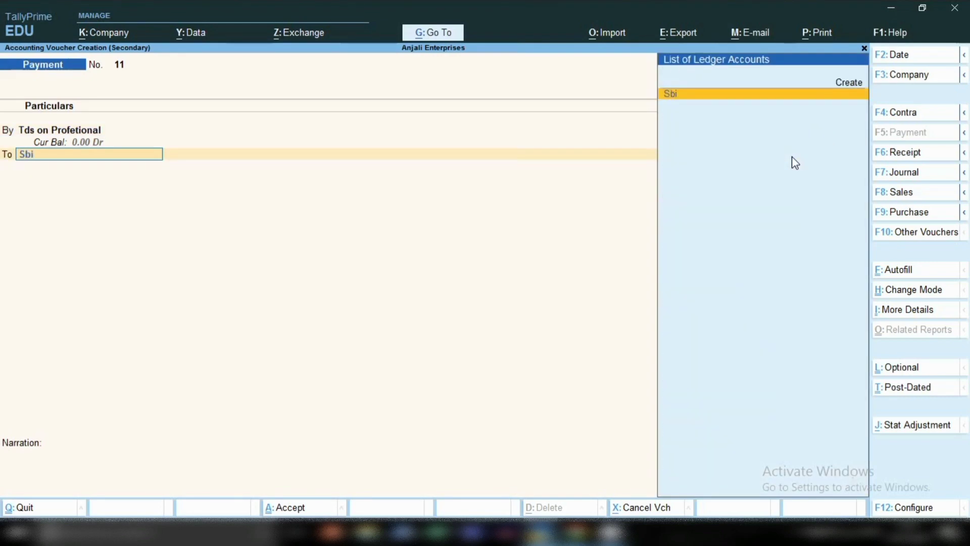
{"action": "key", "text": "Return"}
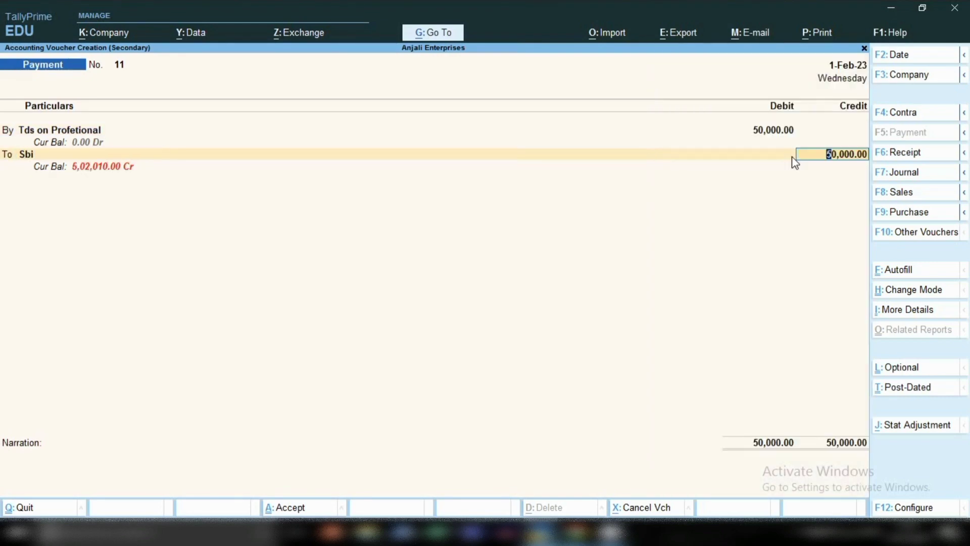
{"action": "key", "text": "Return"}
{"action": "key", "text": "Return"}
{"action": "key", "text": "Return"}
{"action": "key", "text": "Return"}
{"action": "key", "text": "Return"}
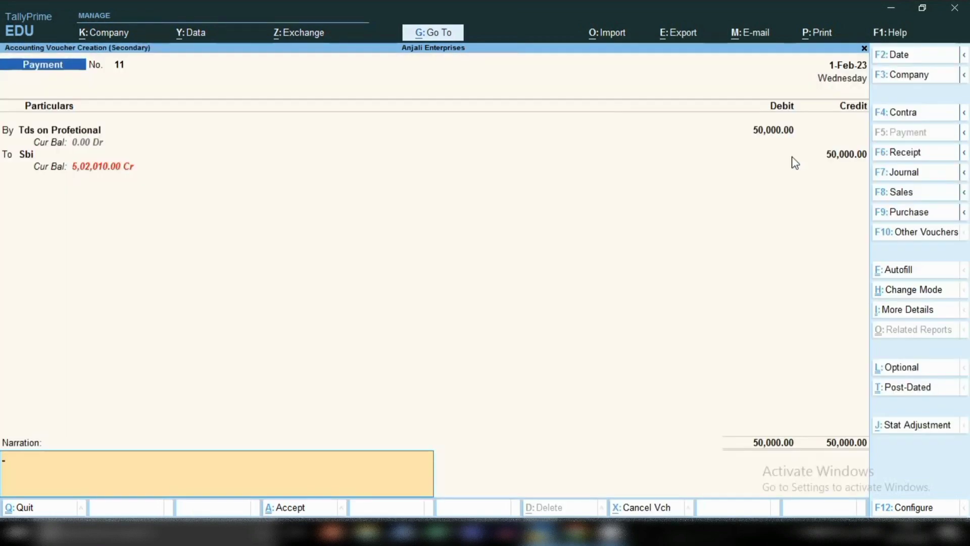
{"action": "key", "text": "Return"}
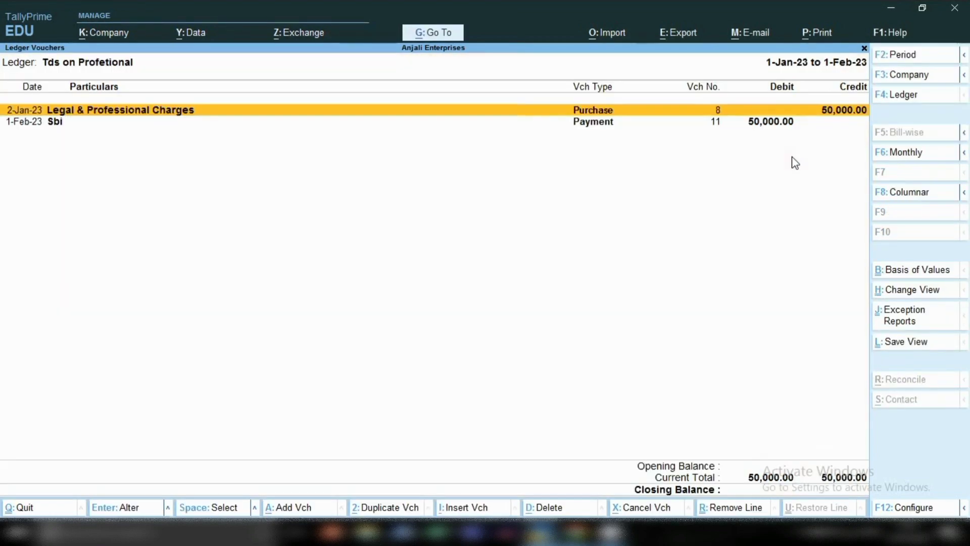